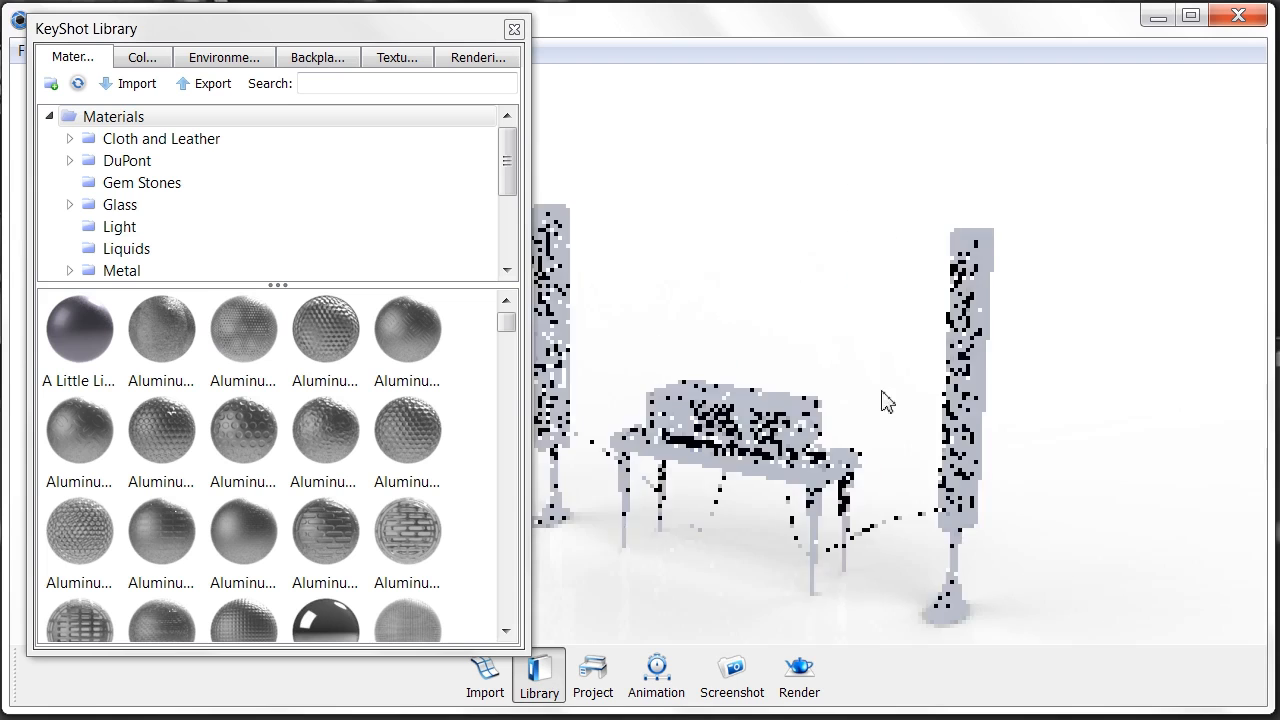
- Frame the left speaker tower and drop a library Aluminum material onto it
left_click_drag(866, 376, 790, 315)
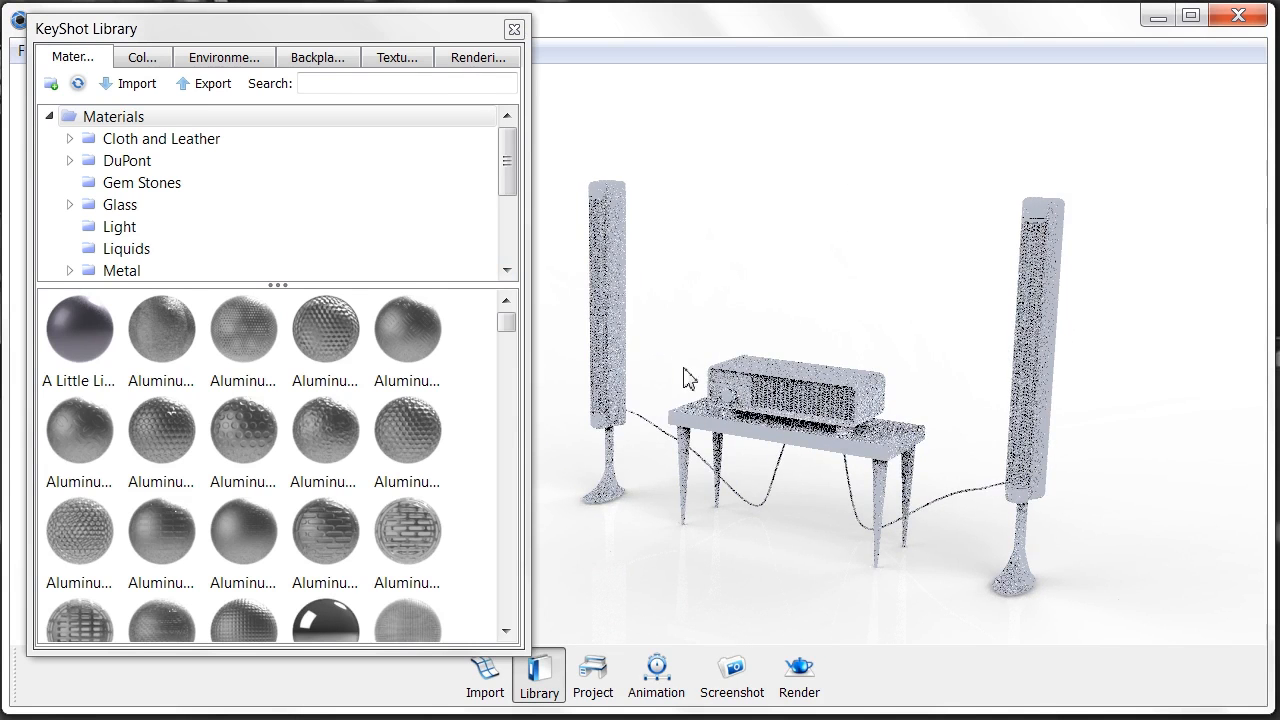
scroll(640, 286, "up", 5)
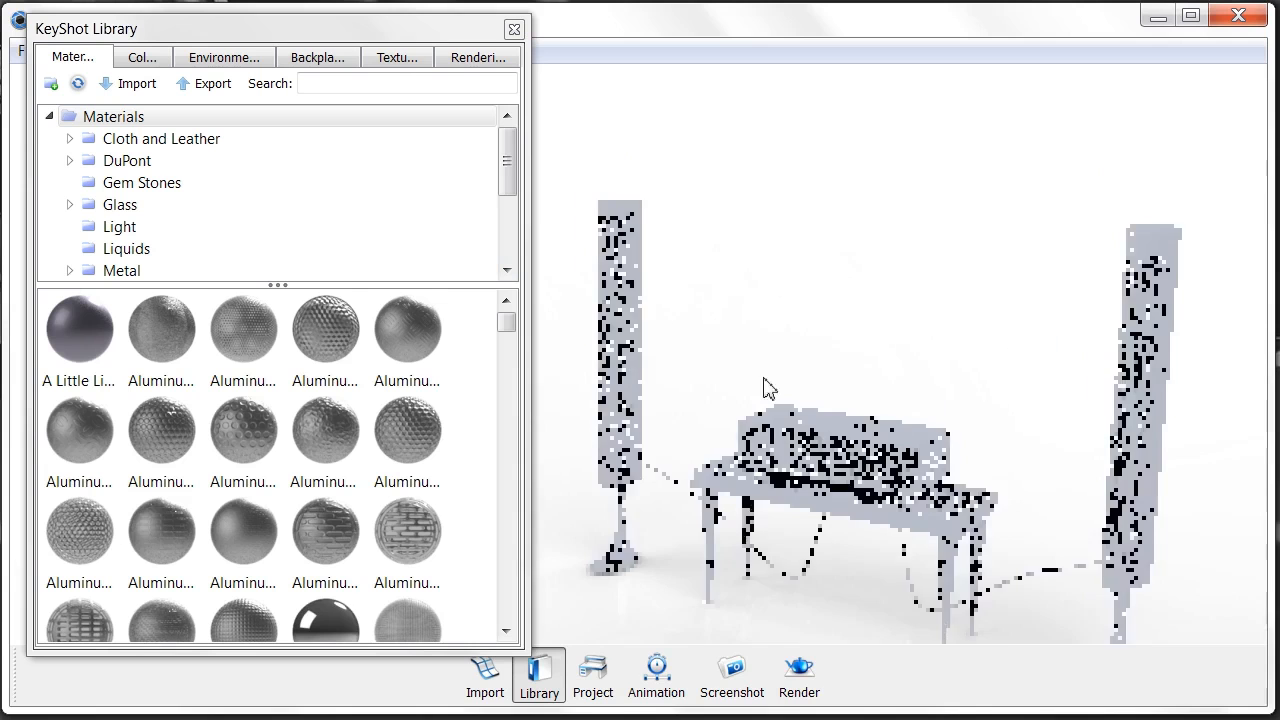
scroll(714, 297, "up", 8)
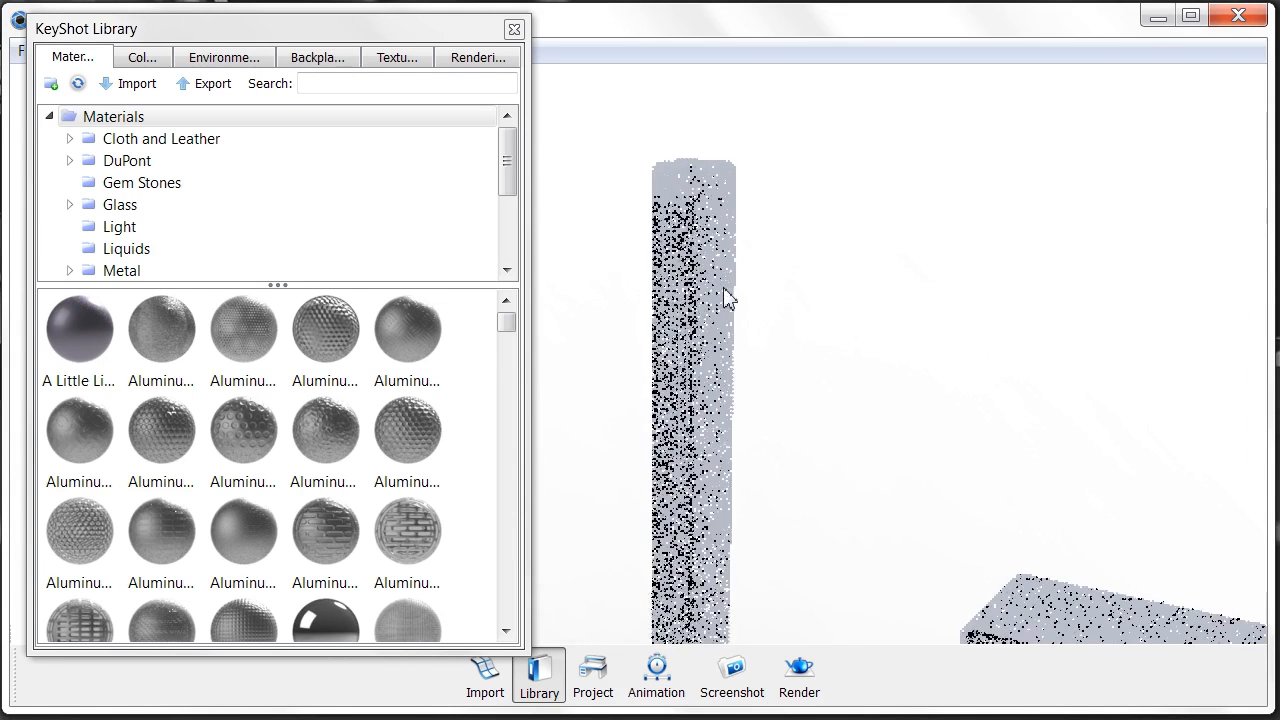
middle_click_drag(746, 282, 740, 317)
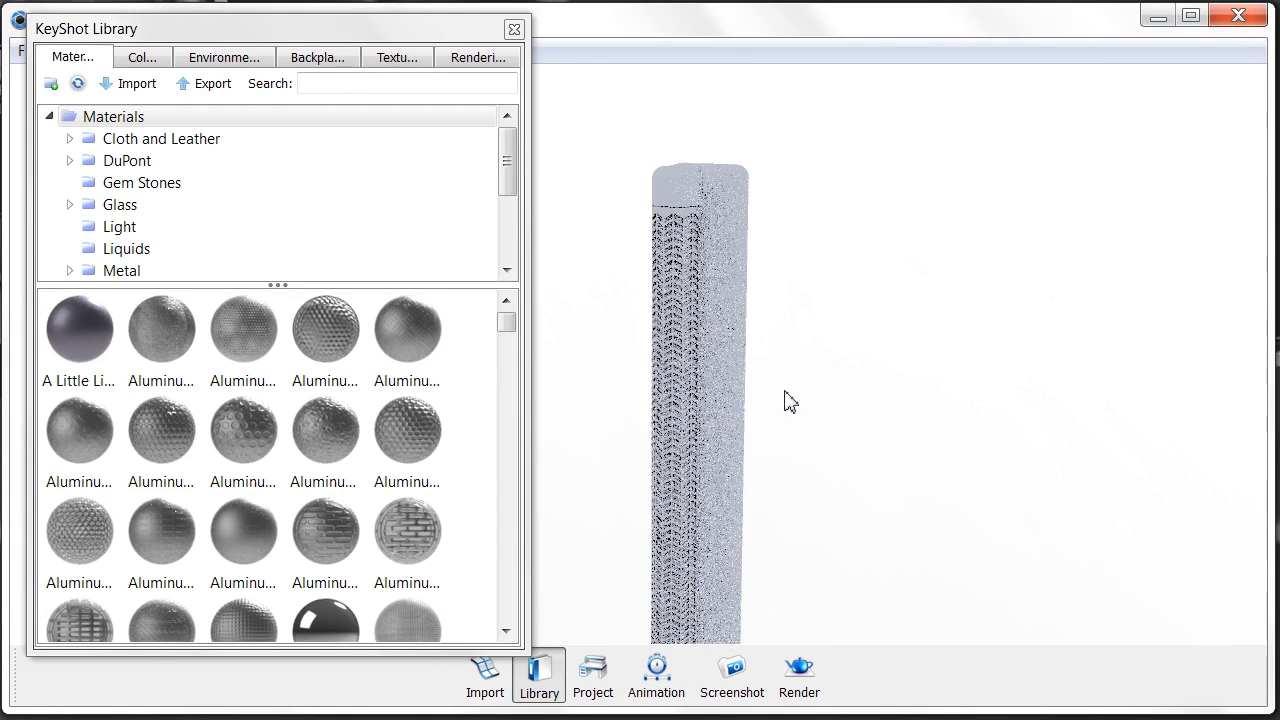
left_click_drag(392, 336, 704, 339)
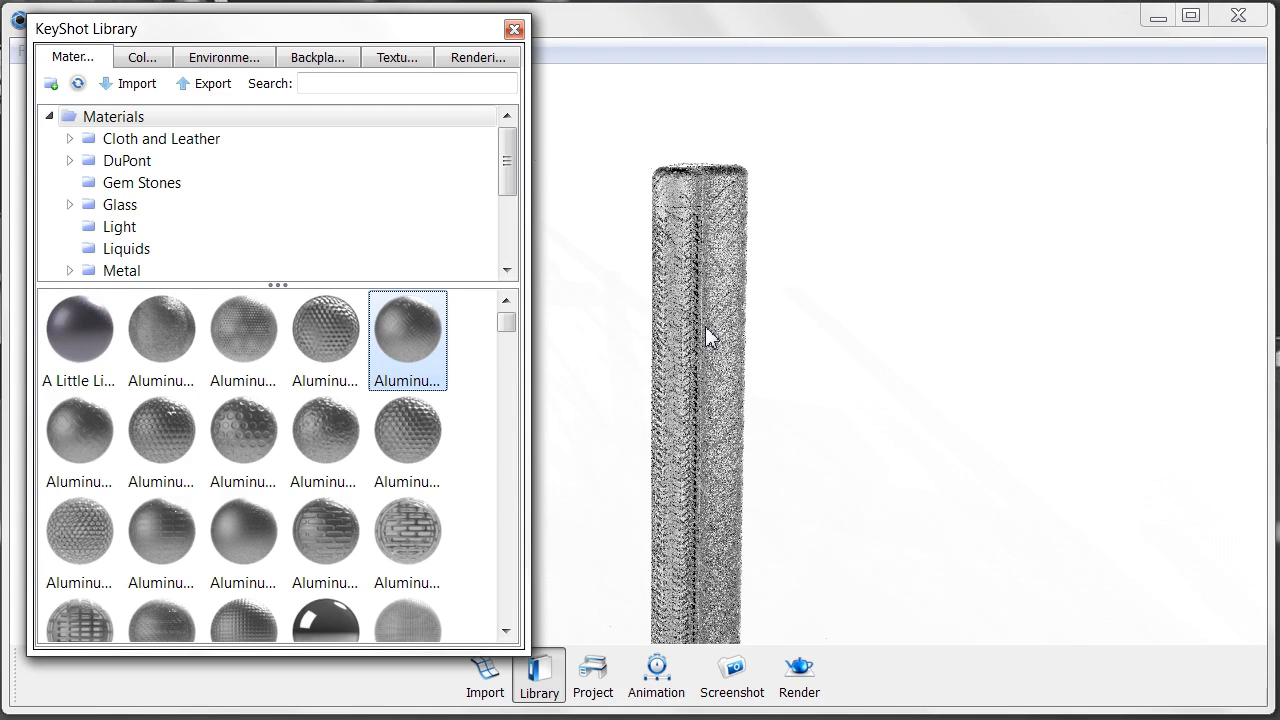
- Undo the aluminum on the column and unlink the front grille's material from the body
key("ctrl+z")
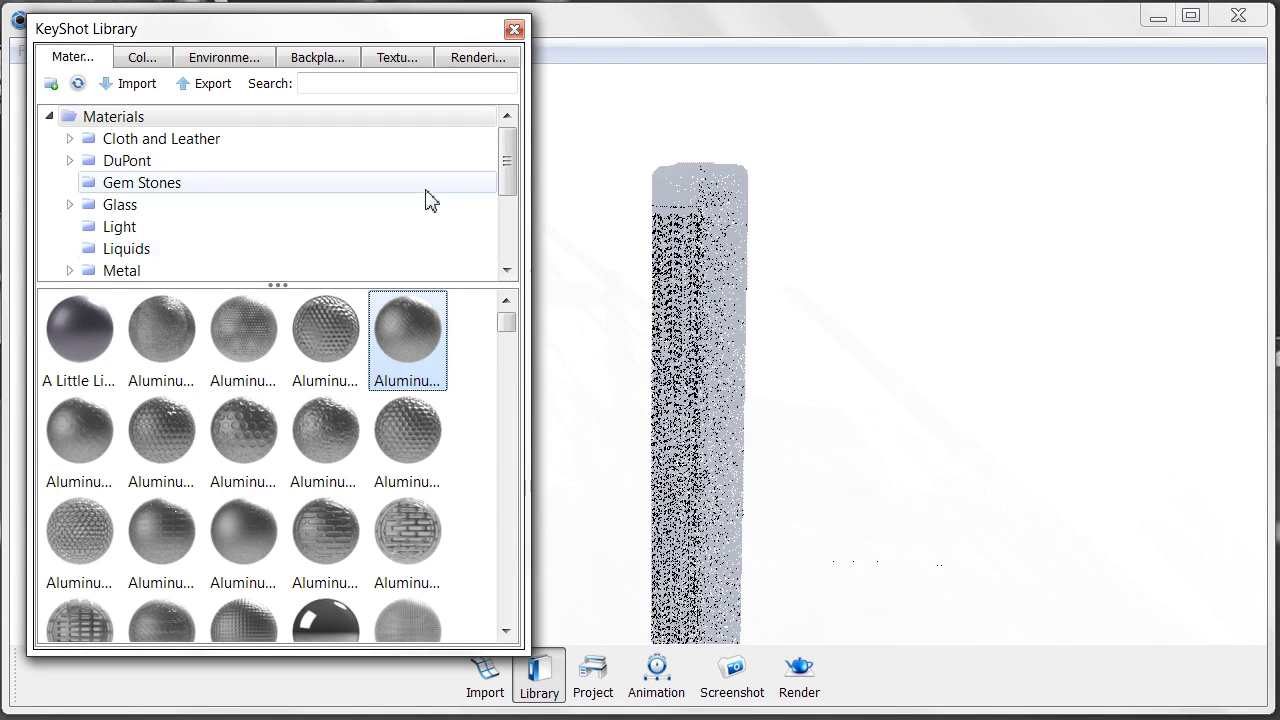
scroll(721, 276, "up", 3)
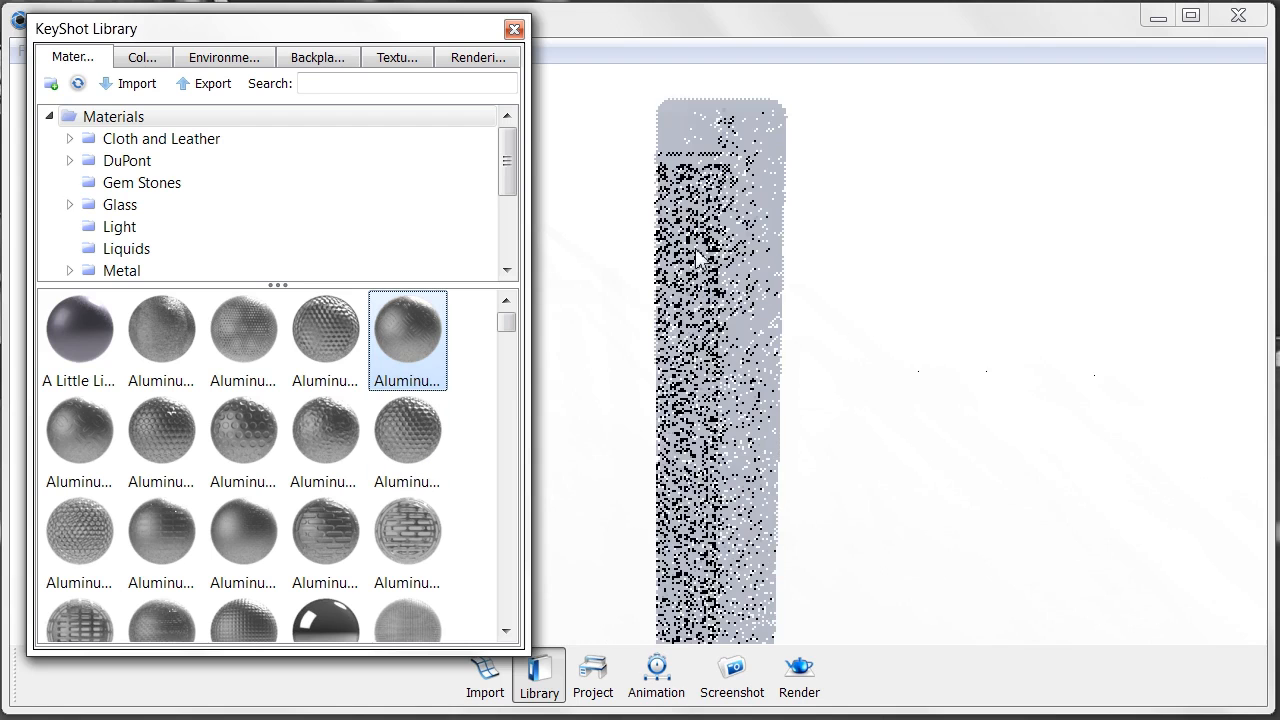
left_click_drag(726, 279, 712, 268)
scroll(708, 260, "up", 2)
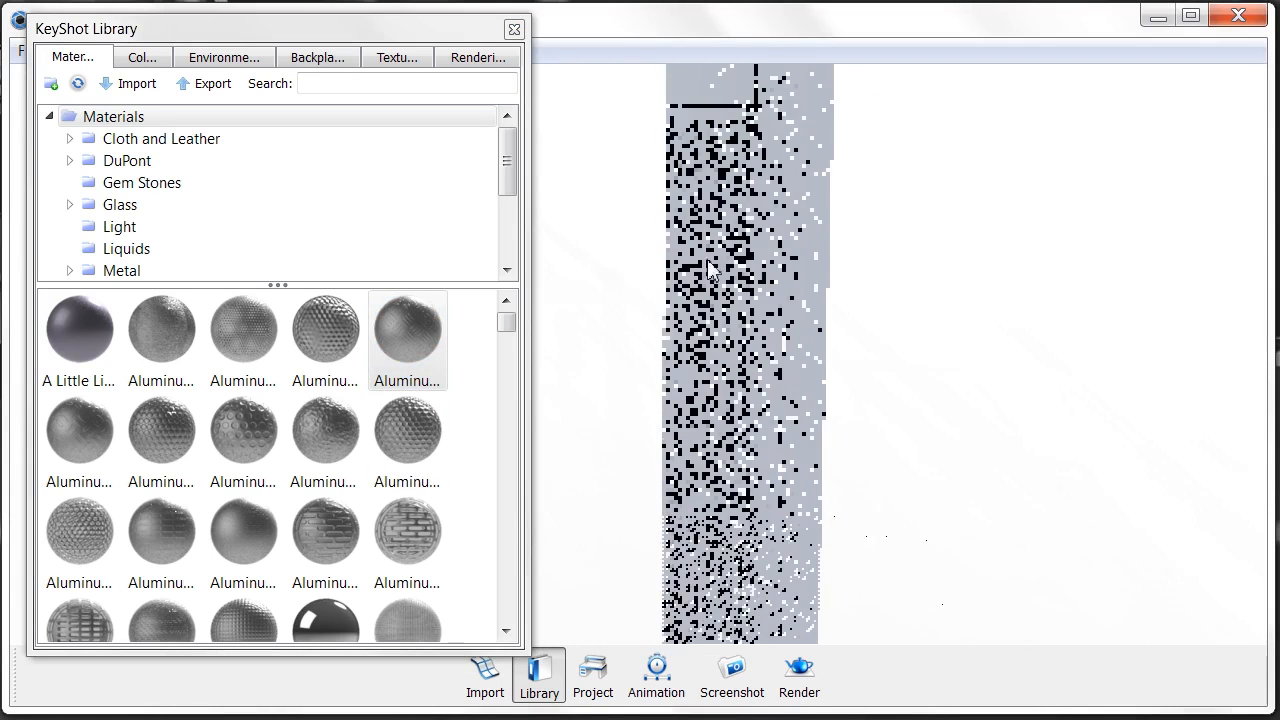
right_click(724, 118)
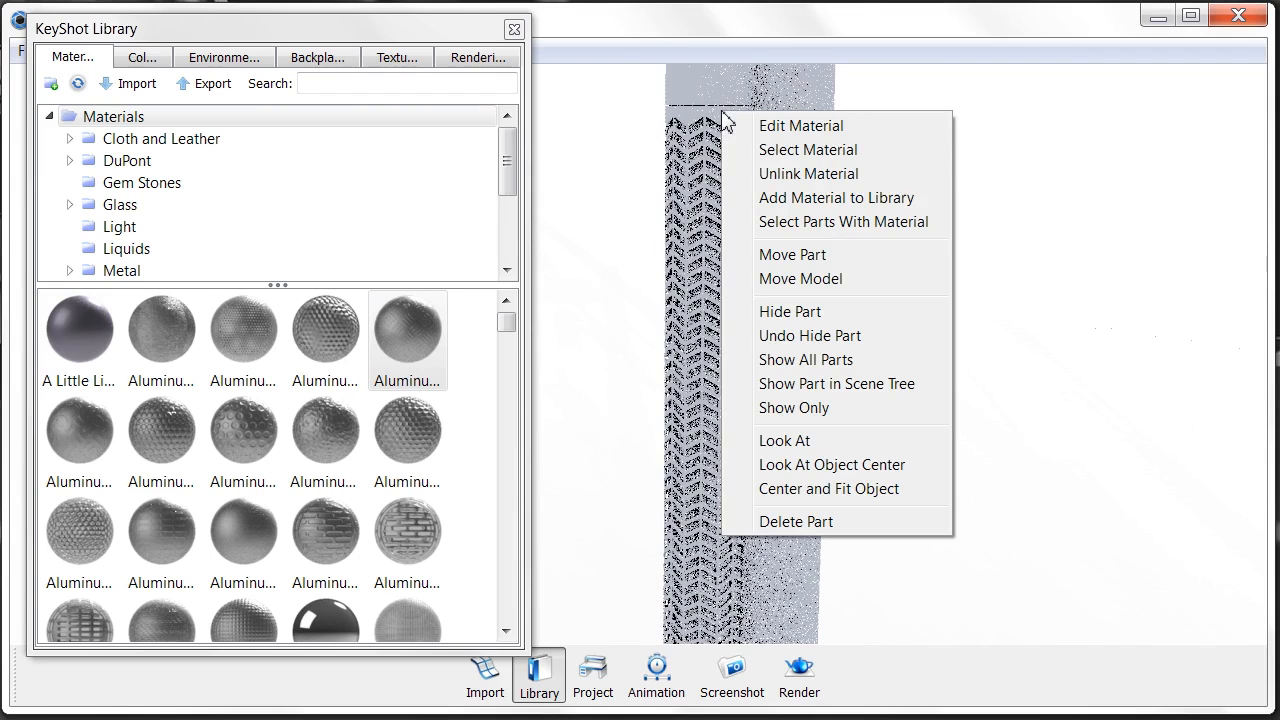
left_click(797, 173)
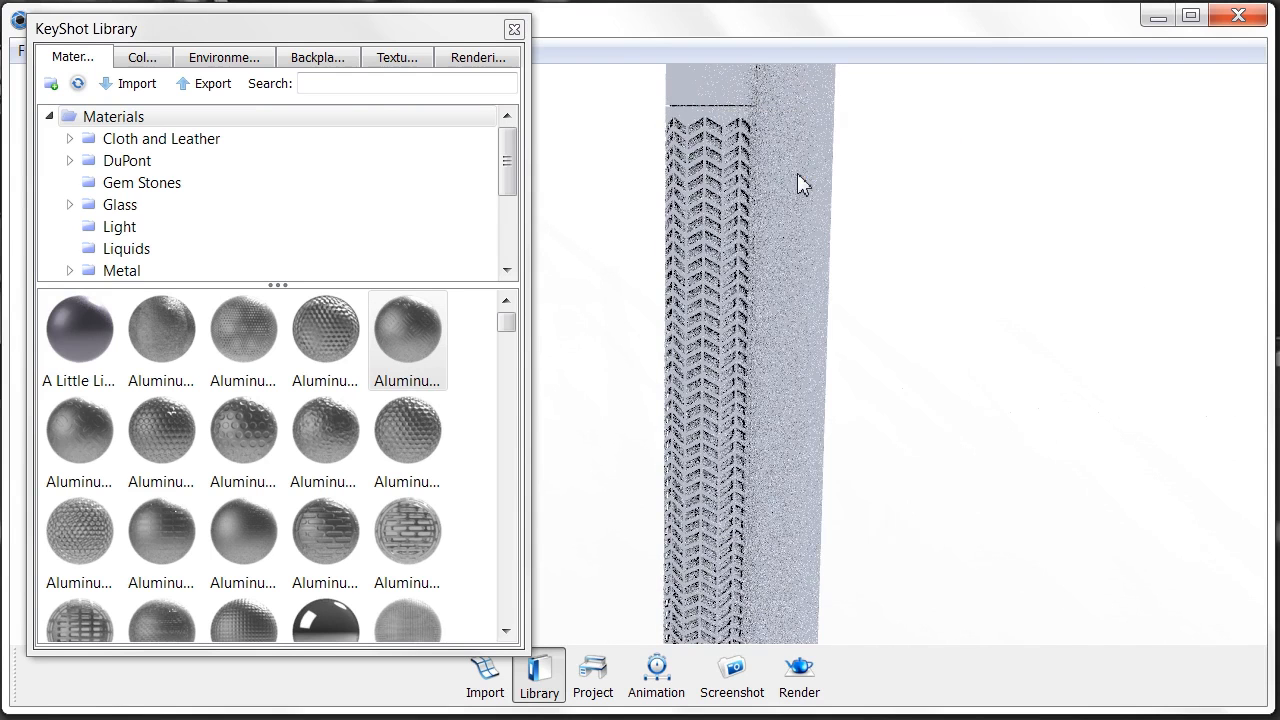
- Apply a Brass material from the library to the front grille, then close the Library
scroll(300, 395, "down", 8)
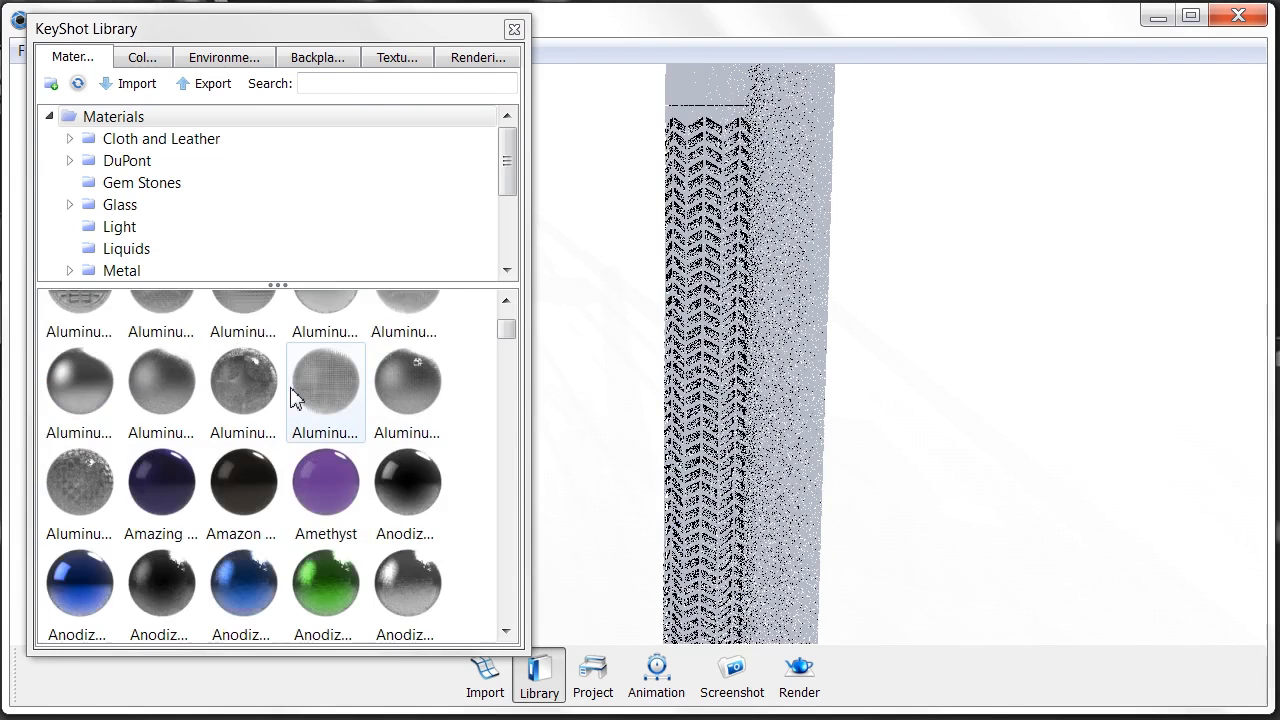
scroll(296, 397, "down", 3)
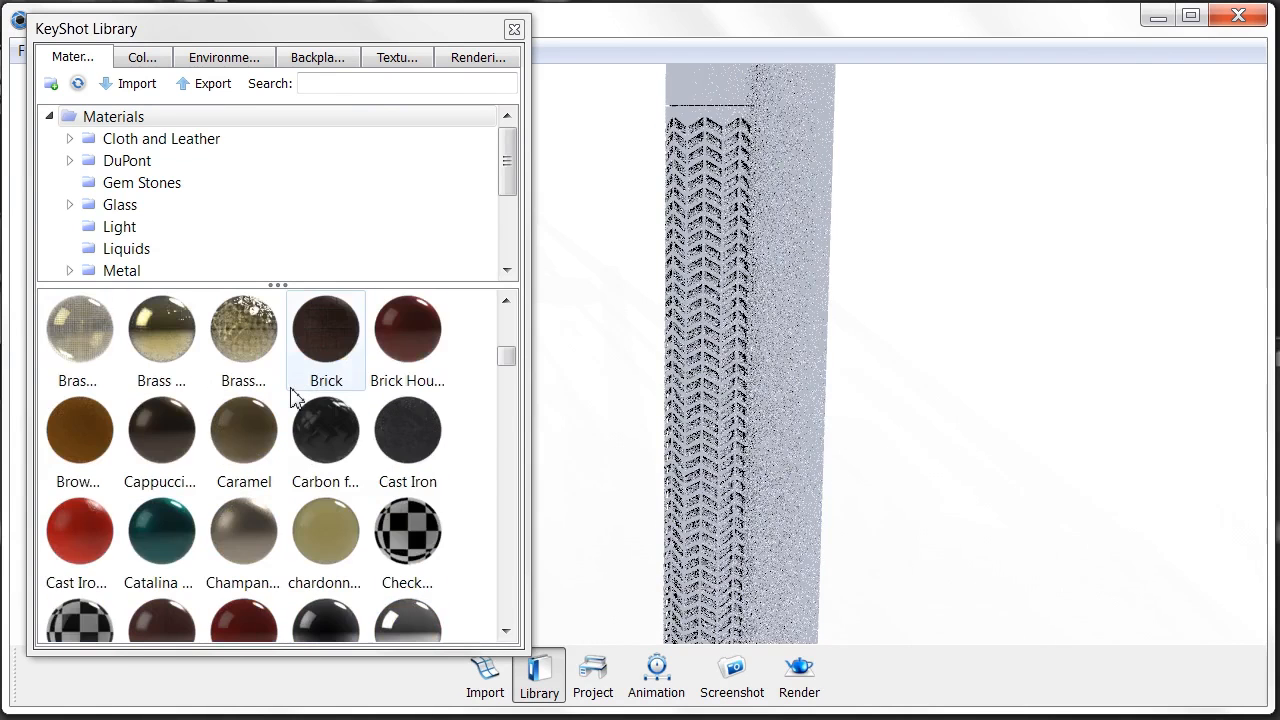
scroll(298, 404, "up", 3)
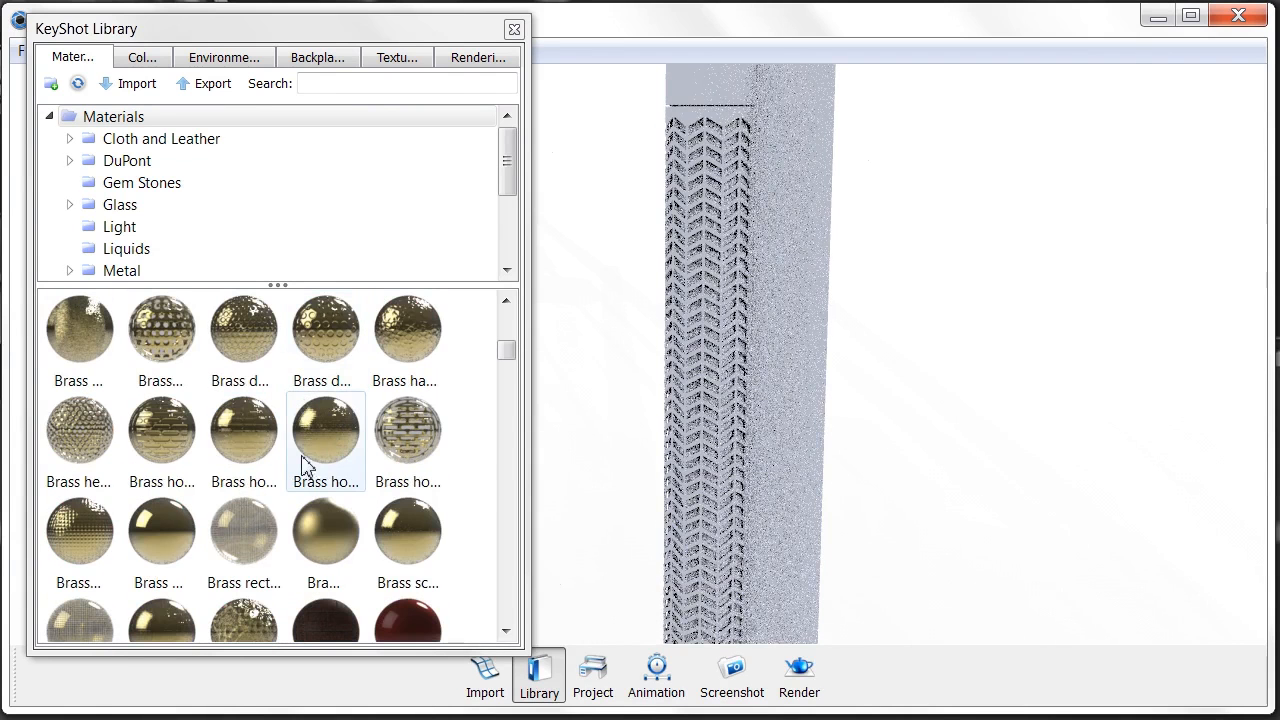
left_click(320, 537)
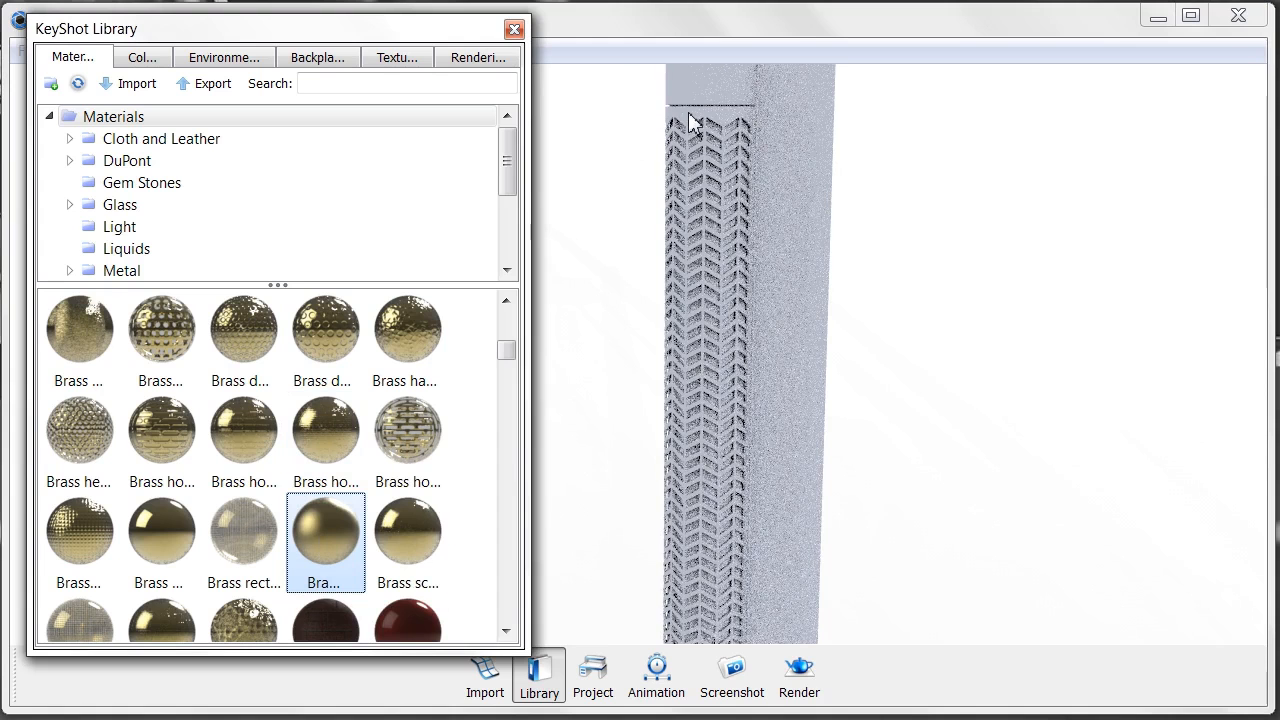
left_click_drag(689, 122, 689, 122)
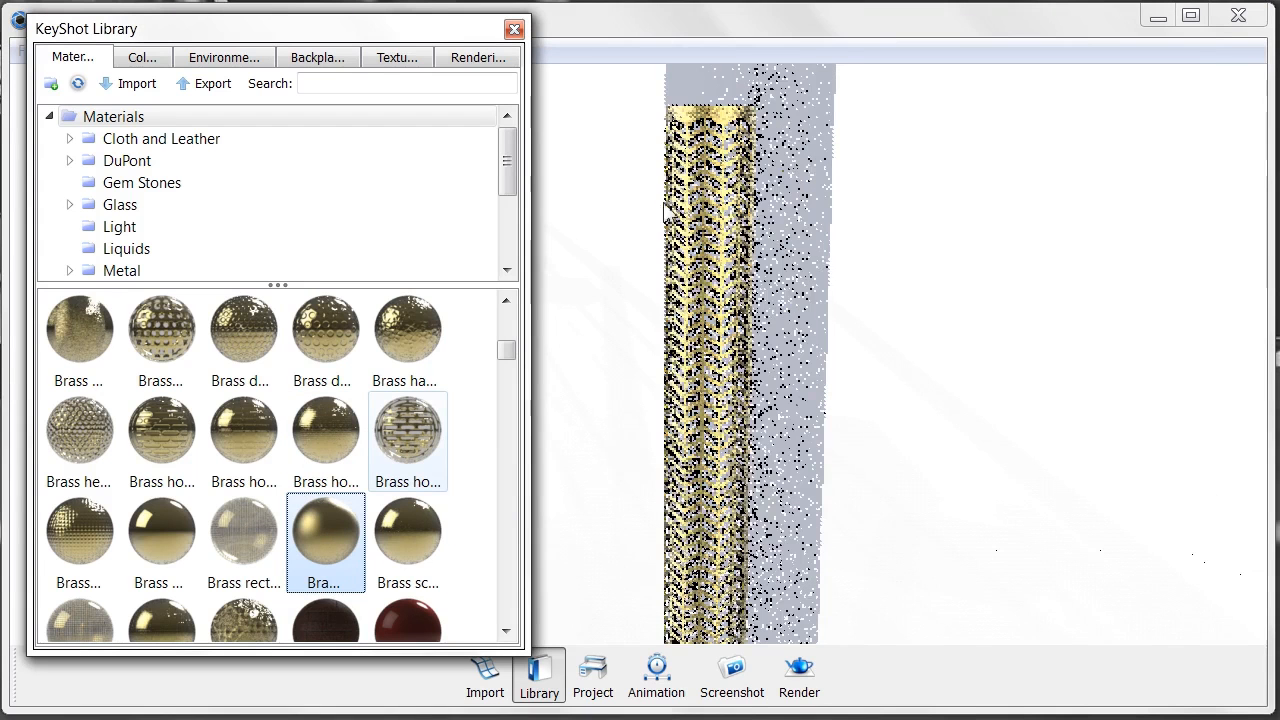
left_click(514, 31)
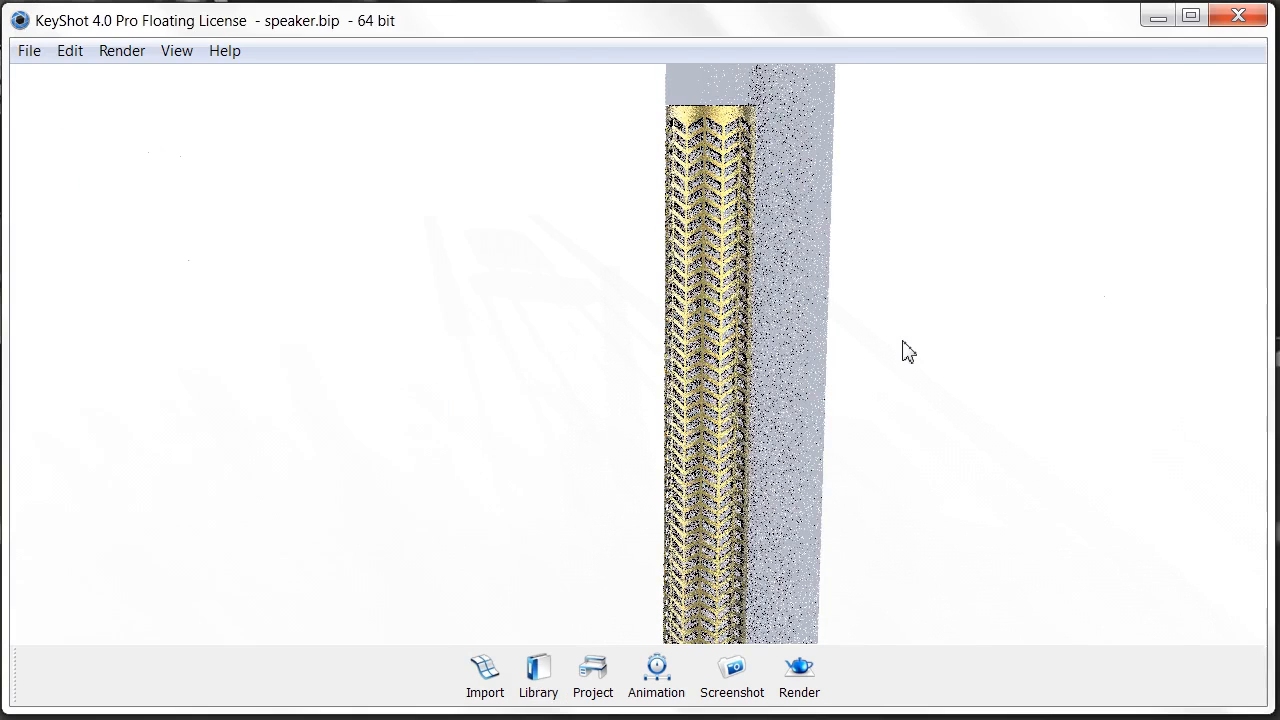
- Frame the left speaker, open the grille's Brass rough material settings, and enlarge the thumbnail pane
scroll(885, 355, "down", 5)
left_click_drag(587, 313, 534, 314)
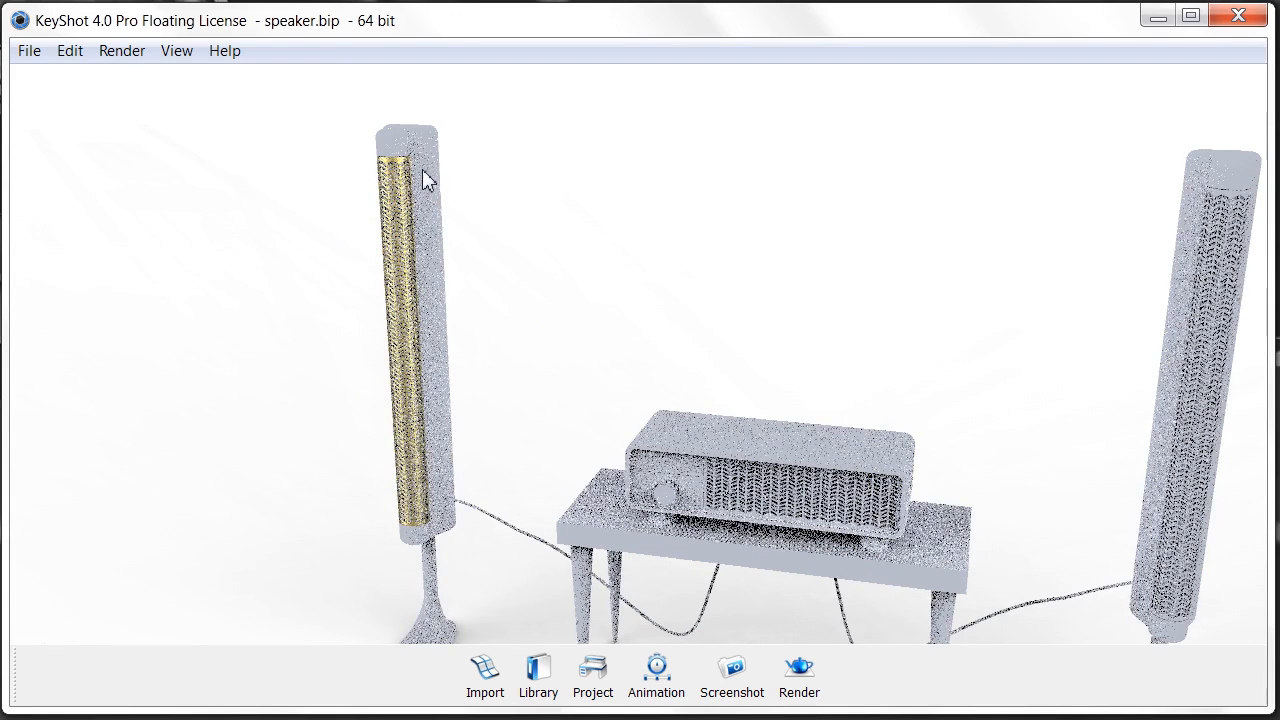
scroll(422, 170, "up", 3)
middle_click_drag(625, 361, 745, 450)
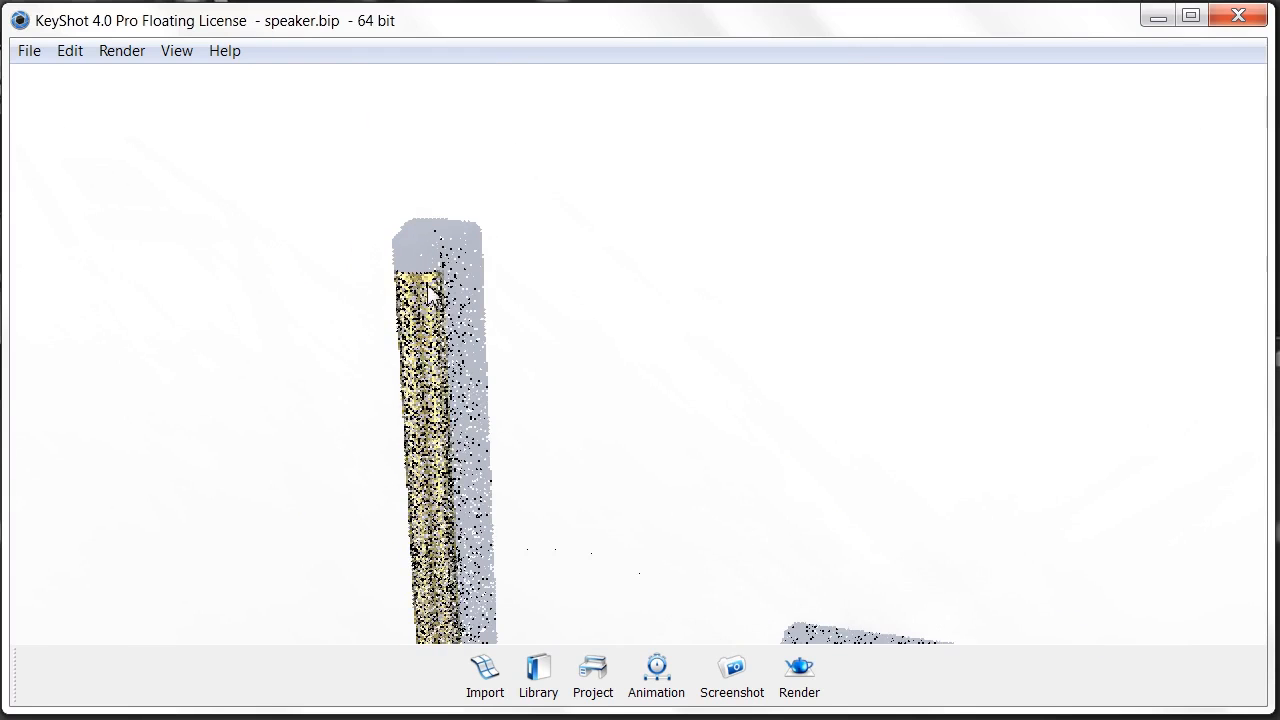
scroll(429, 289, "up", 1)
double_click(402, 278)
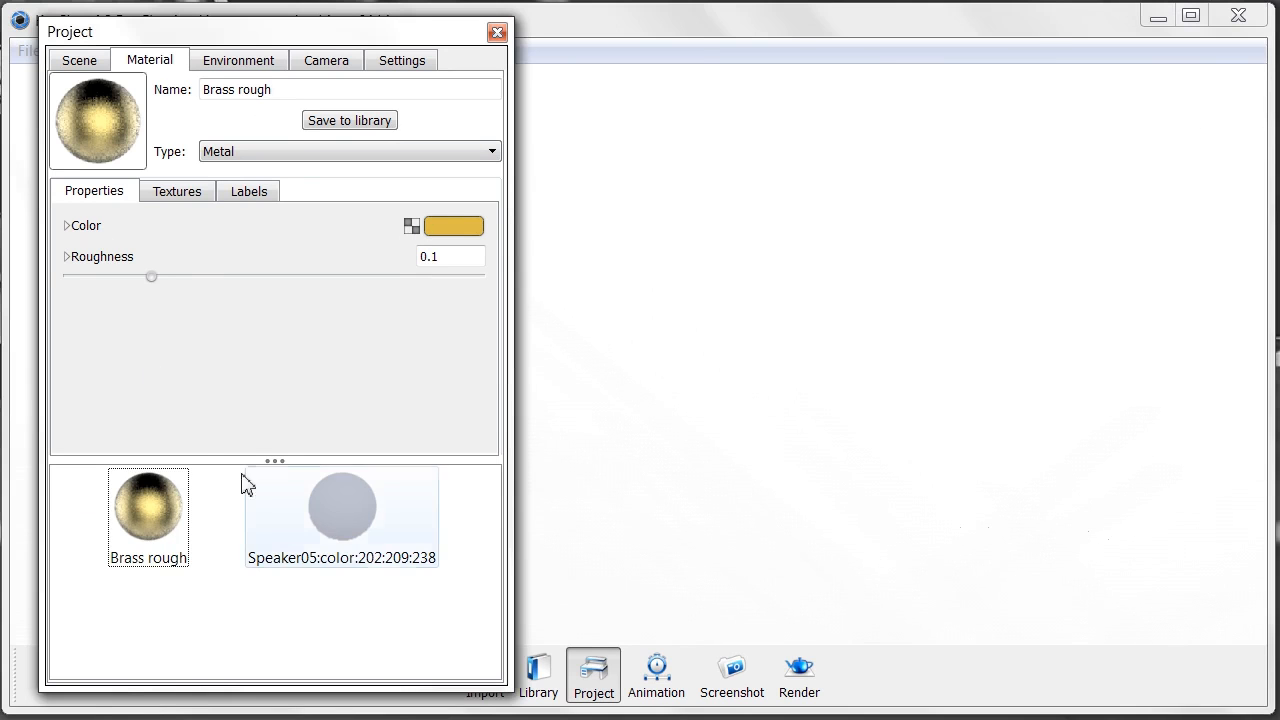
left_click_drag(279, 463, 286, 392)
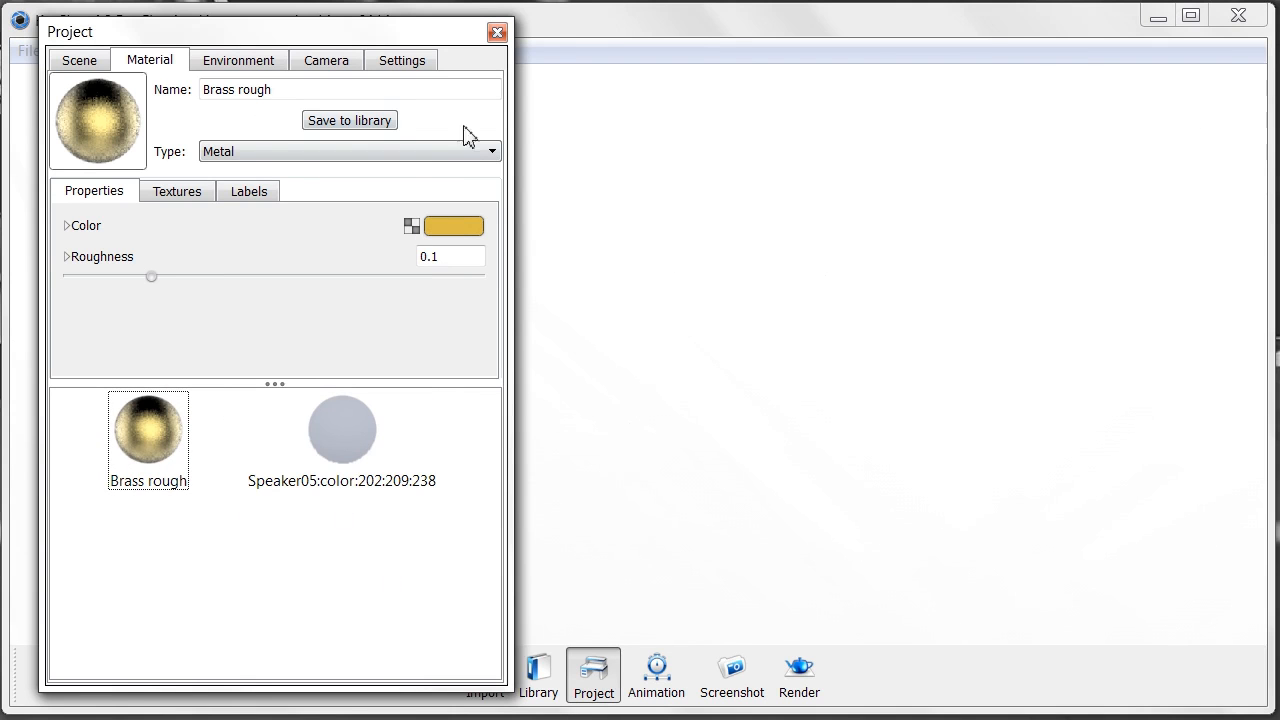
- Orbit back to the speaker and bring up the Brass rough colour picker
left_click_drag(1084, 428, 598, 361)
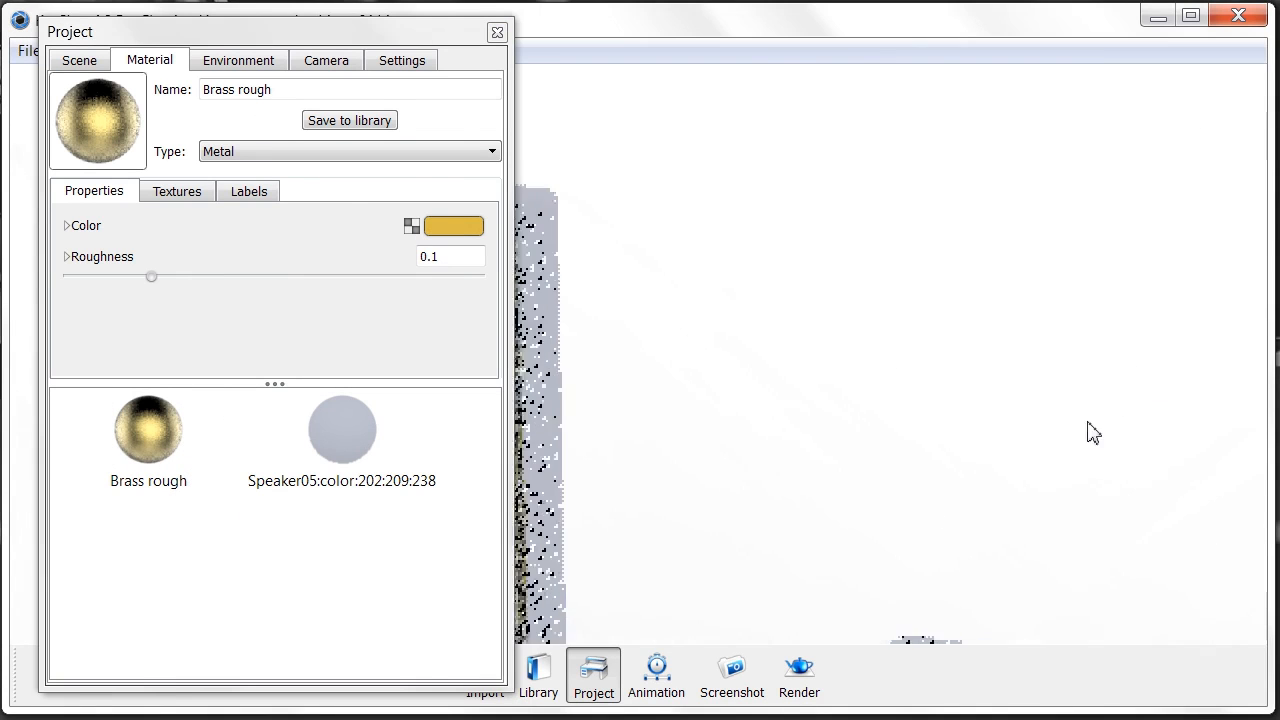
left_click_drag(1088, 423, 681, 317)
left_click(450, 232)
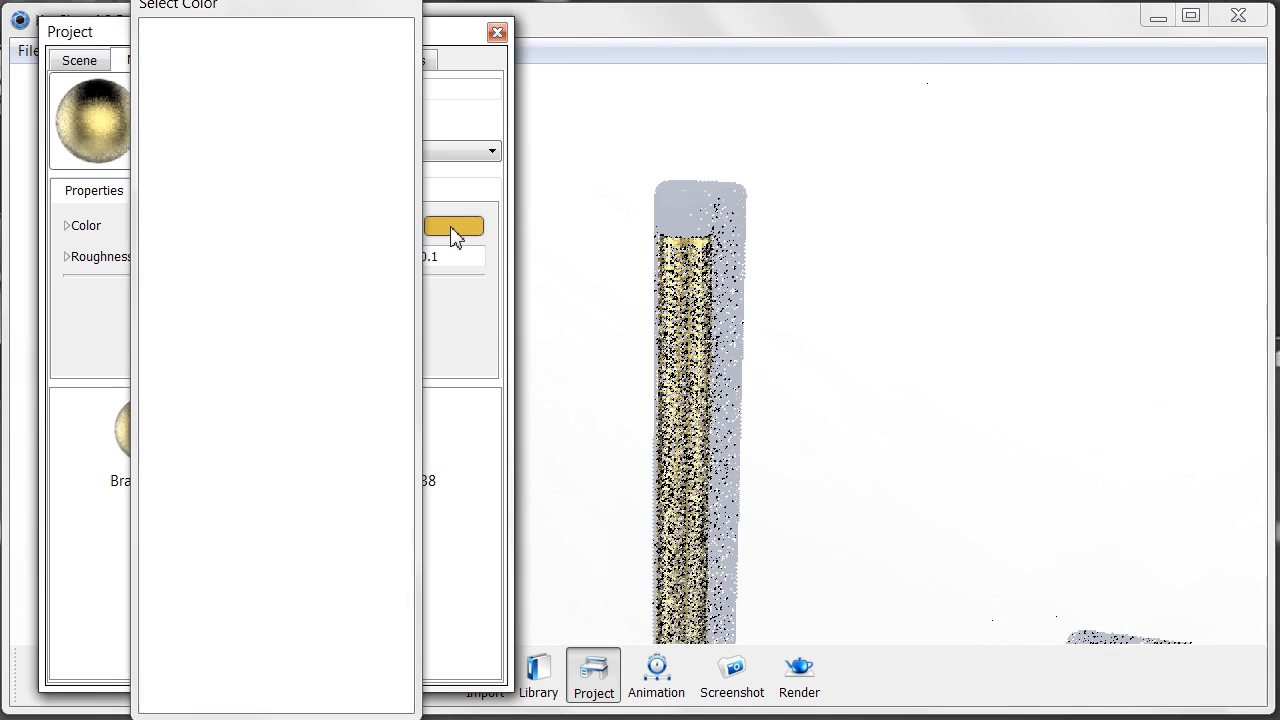
- Shift the Brass rough colour to a deeper gold, RGB 197, 159, 19, and confirm
left_click_drag(330, 79, 348, 86)
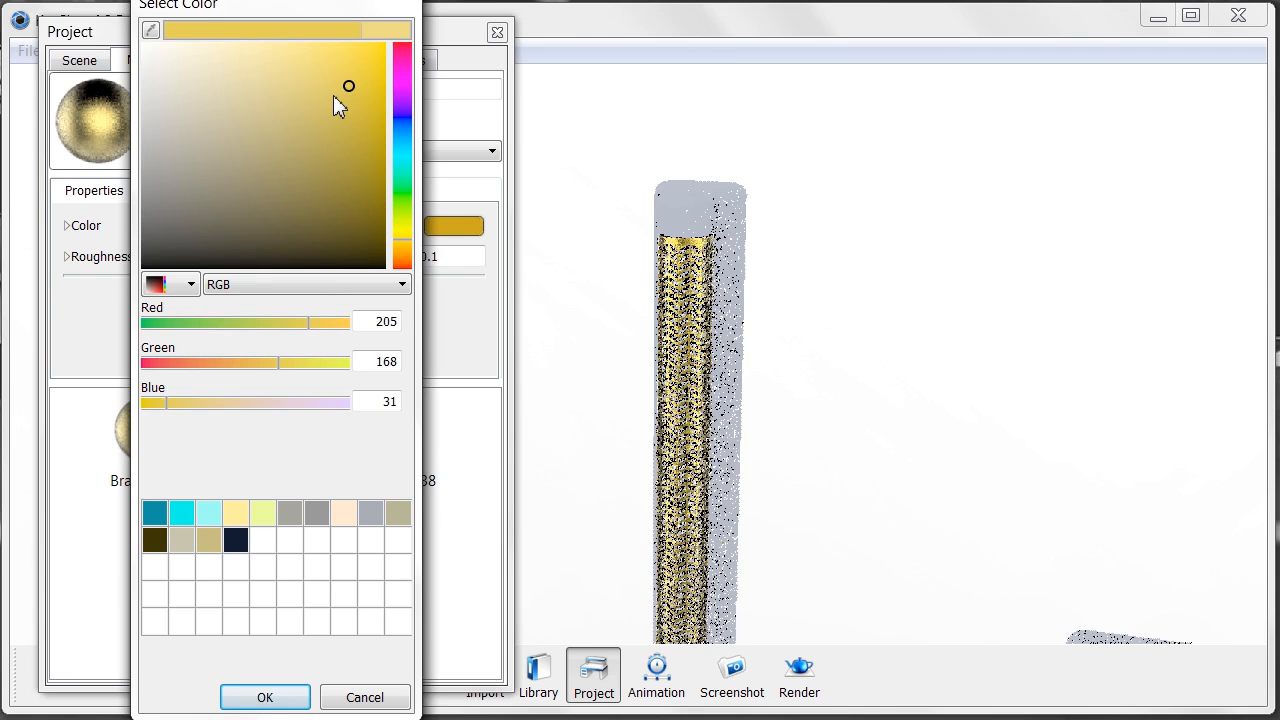
left_click(363, 93)
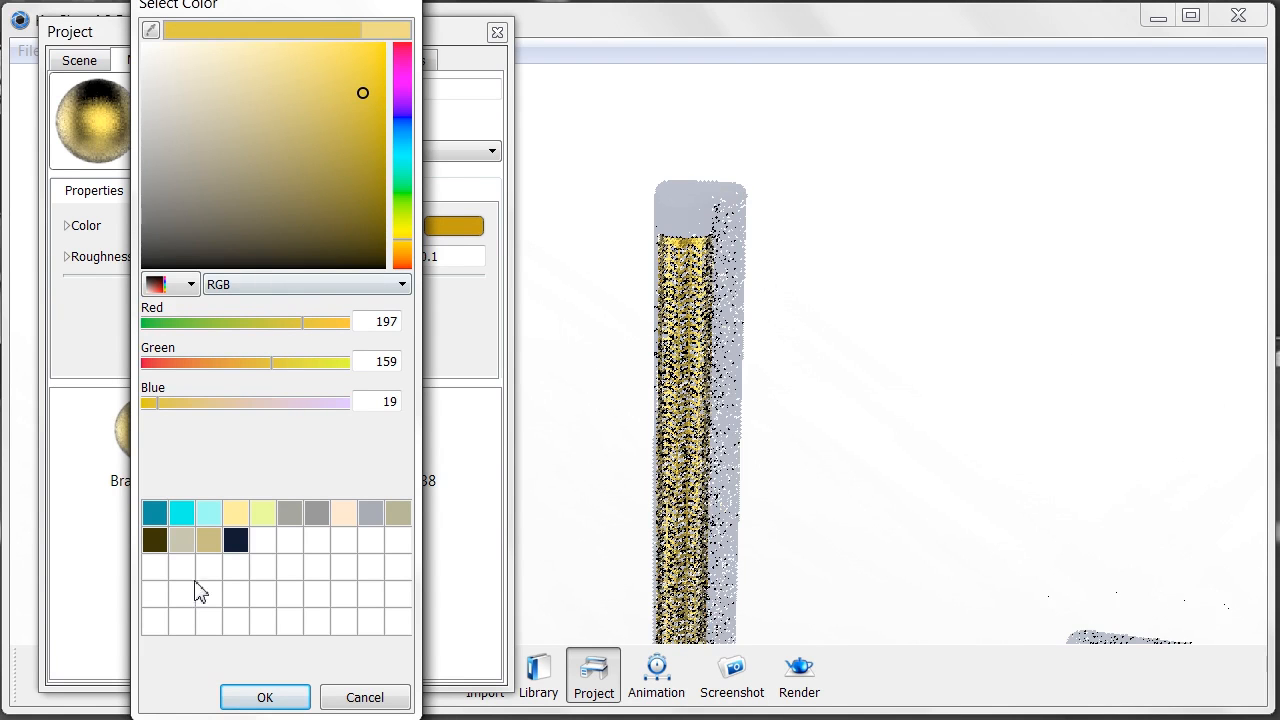
left_click(258, 697)
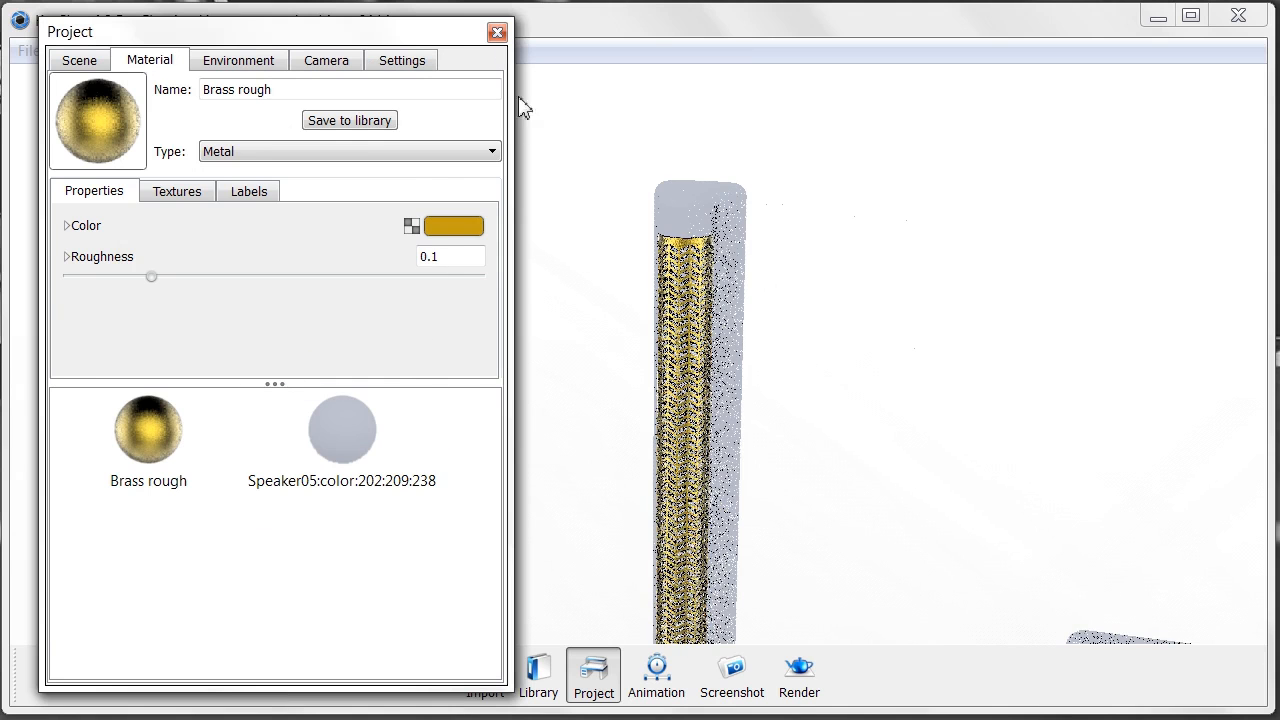
left_click_drag(897, 367, 837, 337)
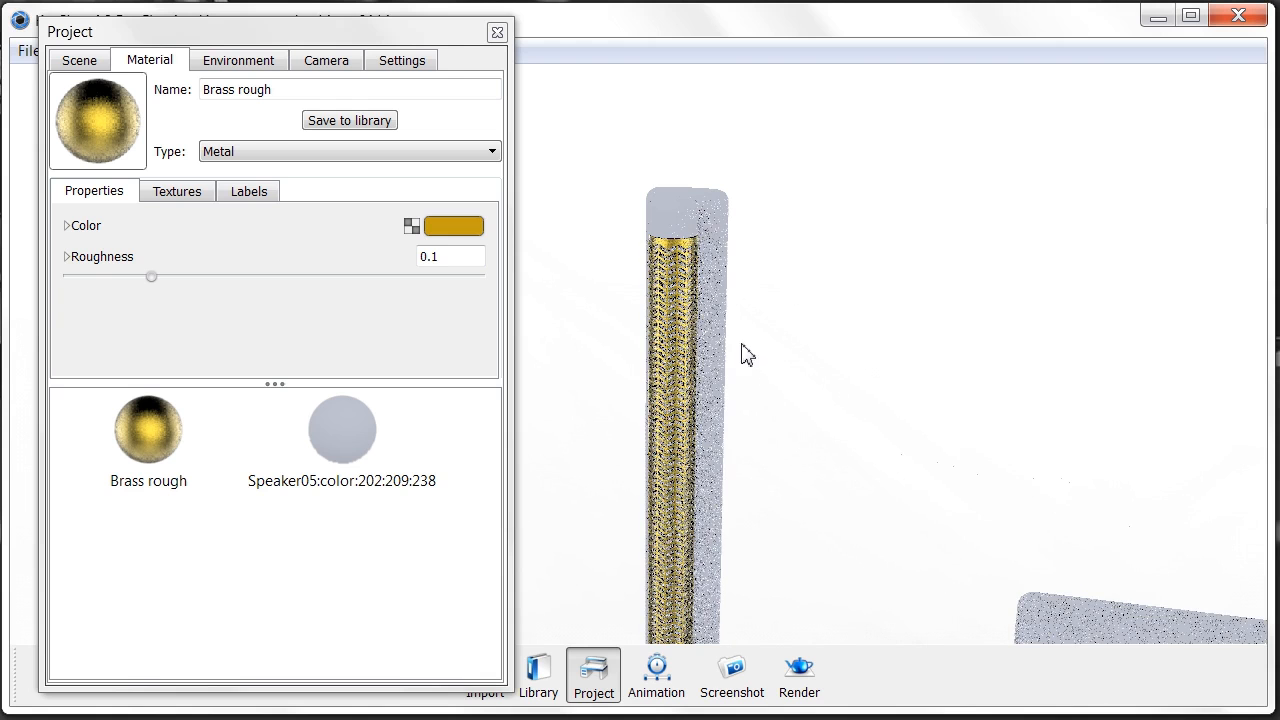
left_click(539, 675)
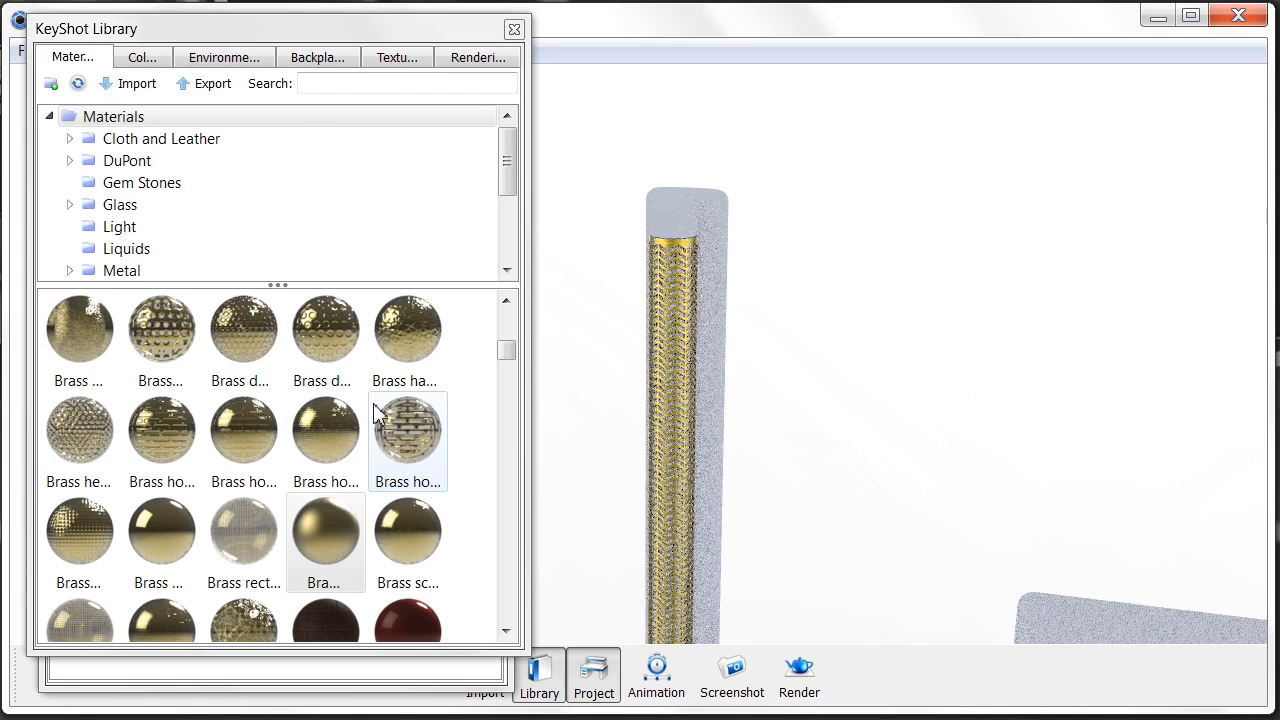
left_click(514, 29)
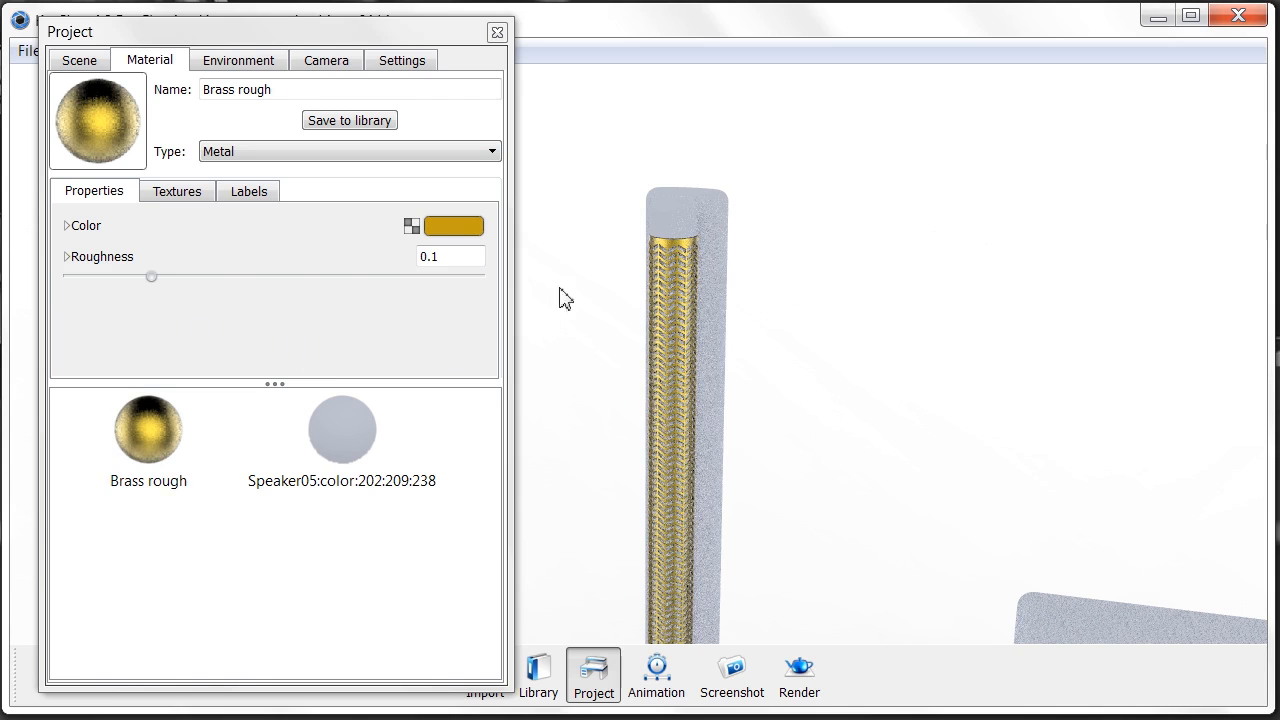
- Unlink the first speaker's grille column and apply Brass rough to it
right_click(660, 221)
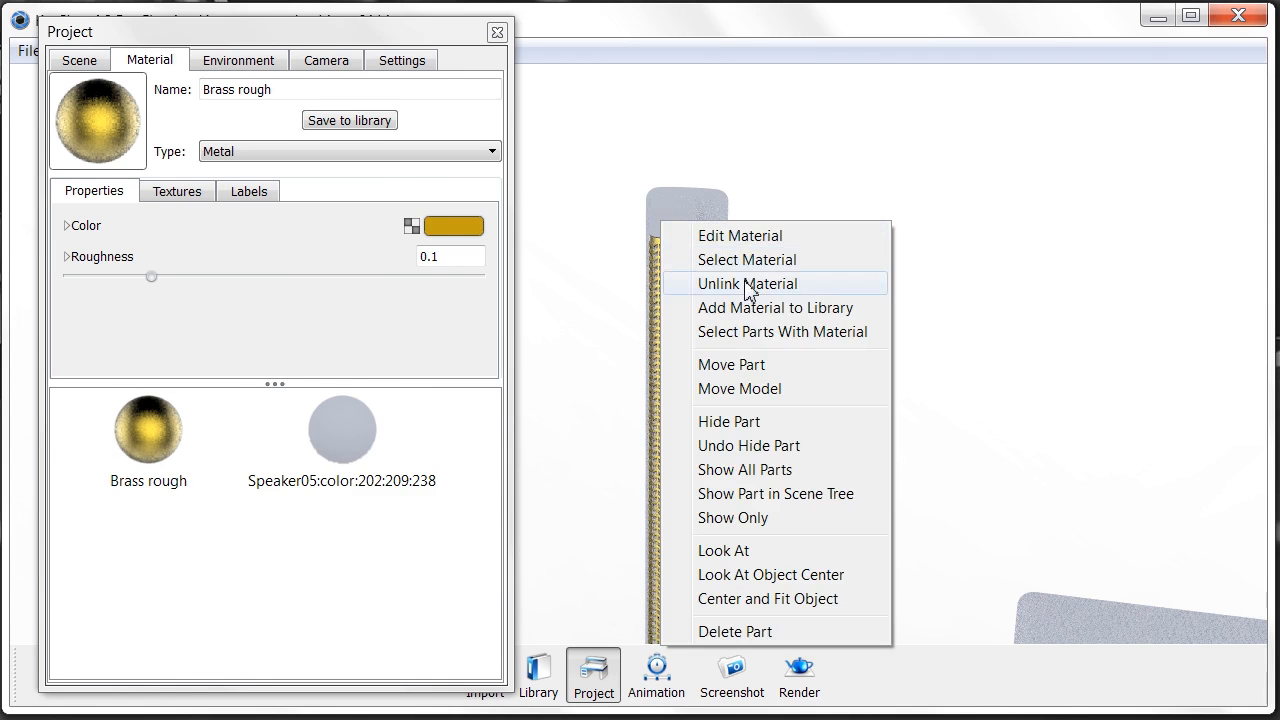
left_click(747, 284)
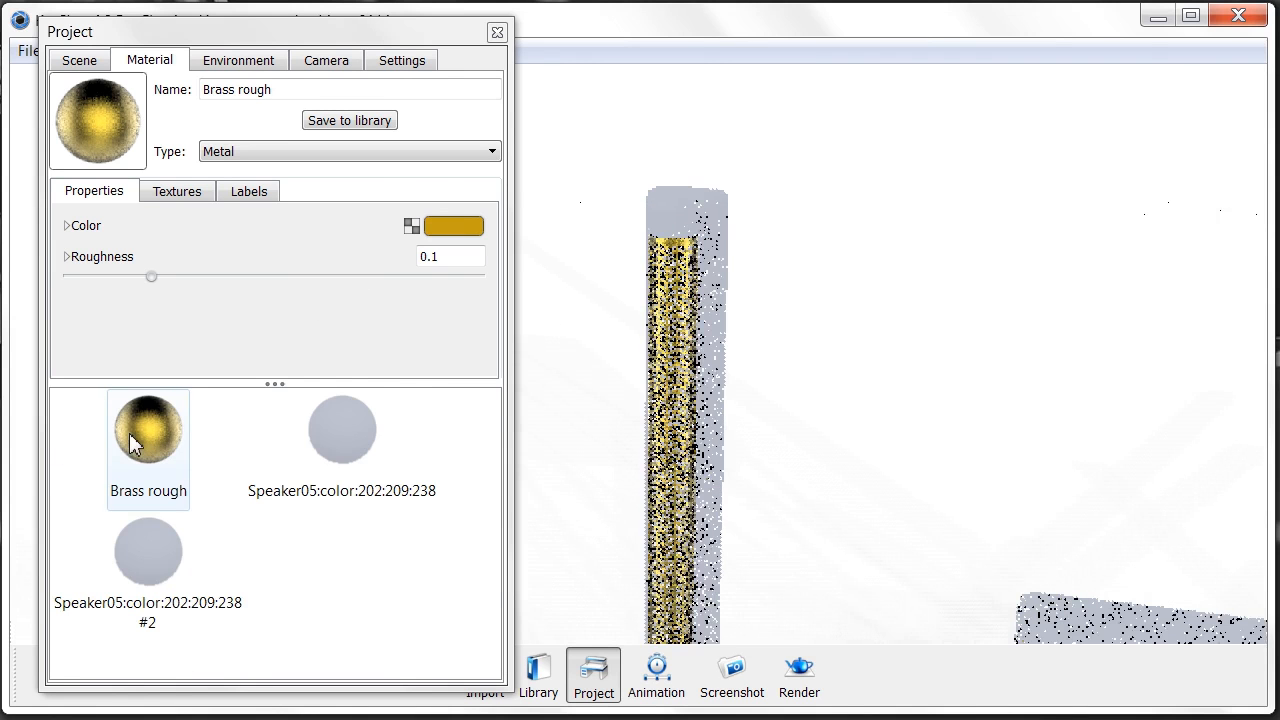
left_click(129, 433)
left_click_drag(619, 254, 674, 223)
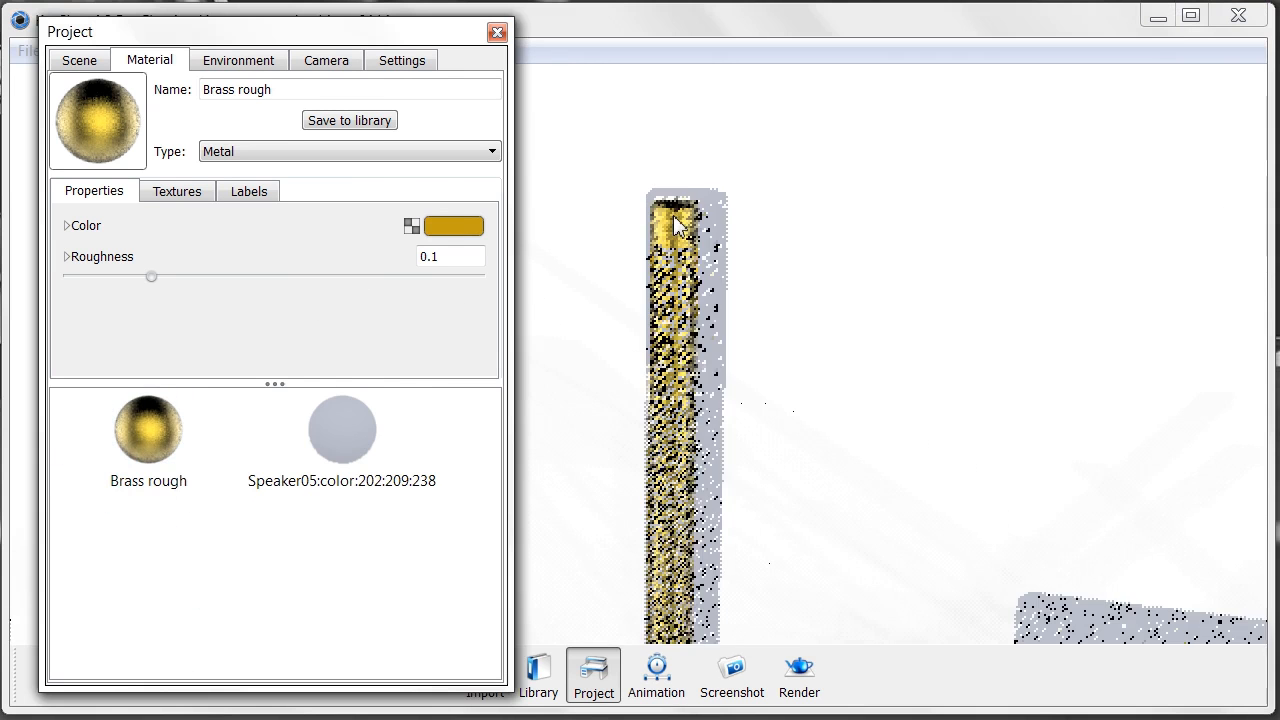
- Unlink the speaker's bottom piece and give it Brass rough
middle_click_drag(760, 426, 740, 308)
middle_click_drag(686, 476, 684, 350)
middle_click_drag(640, 454, 643, 394)
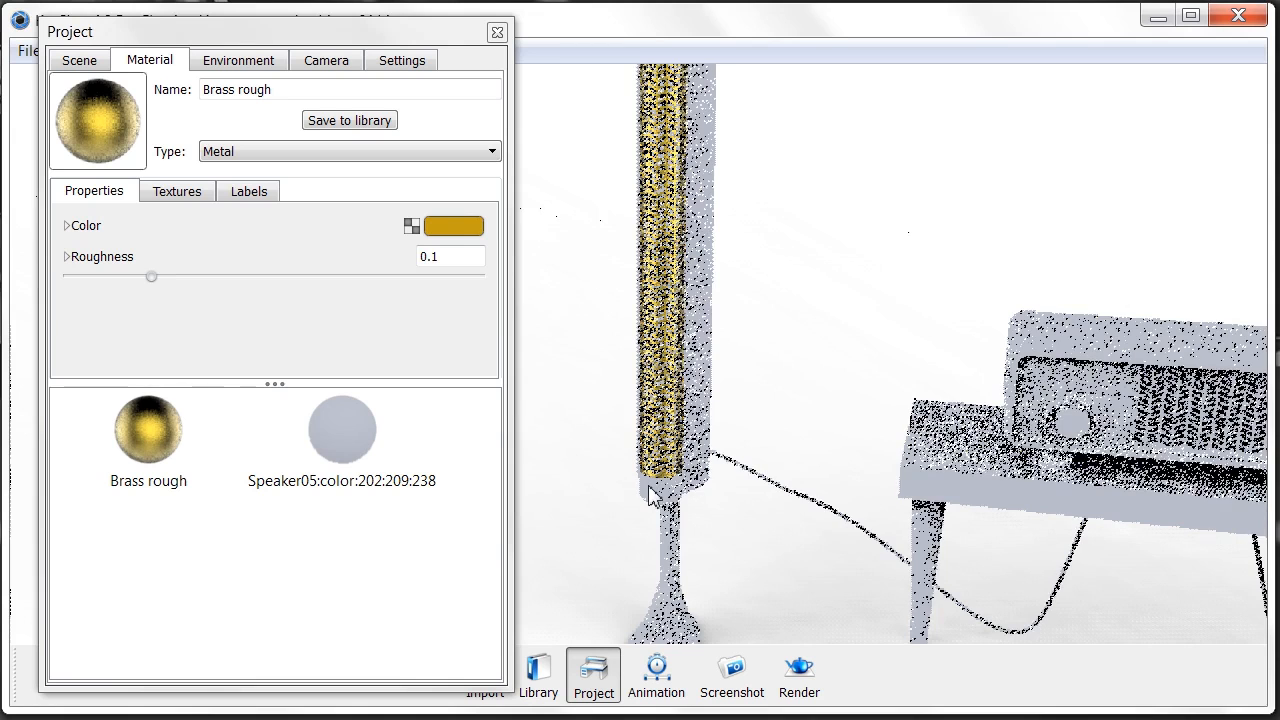
left_click_drag(778, 456, 684, 426)
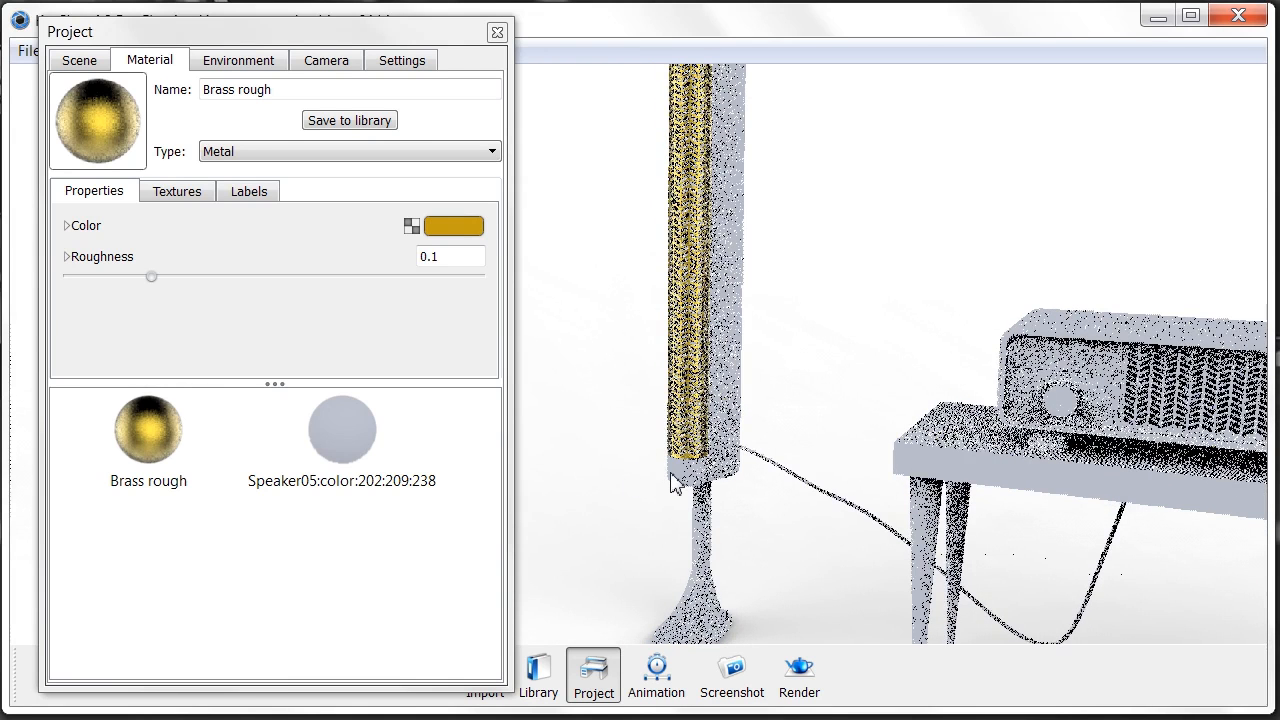
right_click(674, 484)
left_click(750, 106)
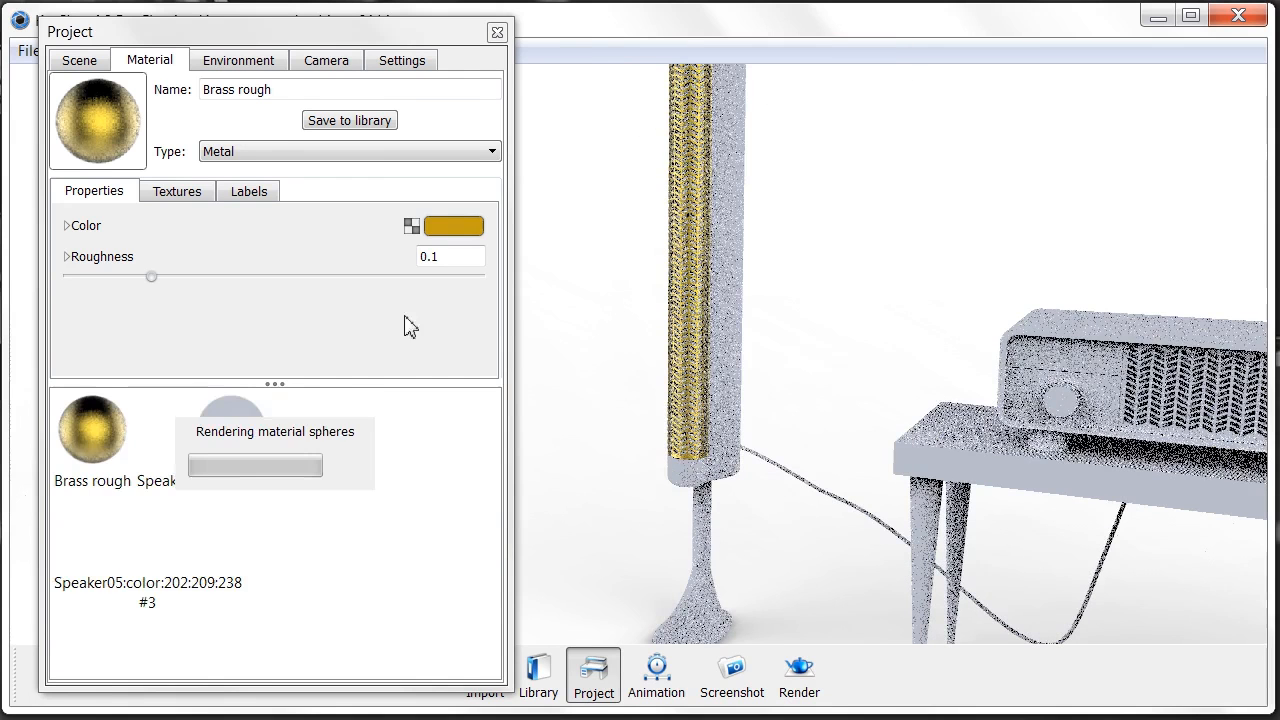
left_click(155, 450)
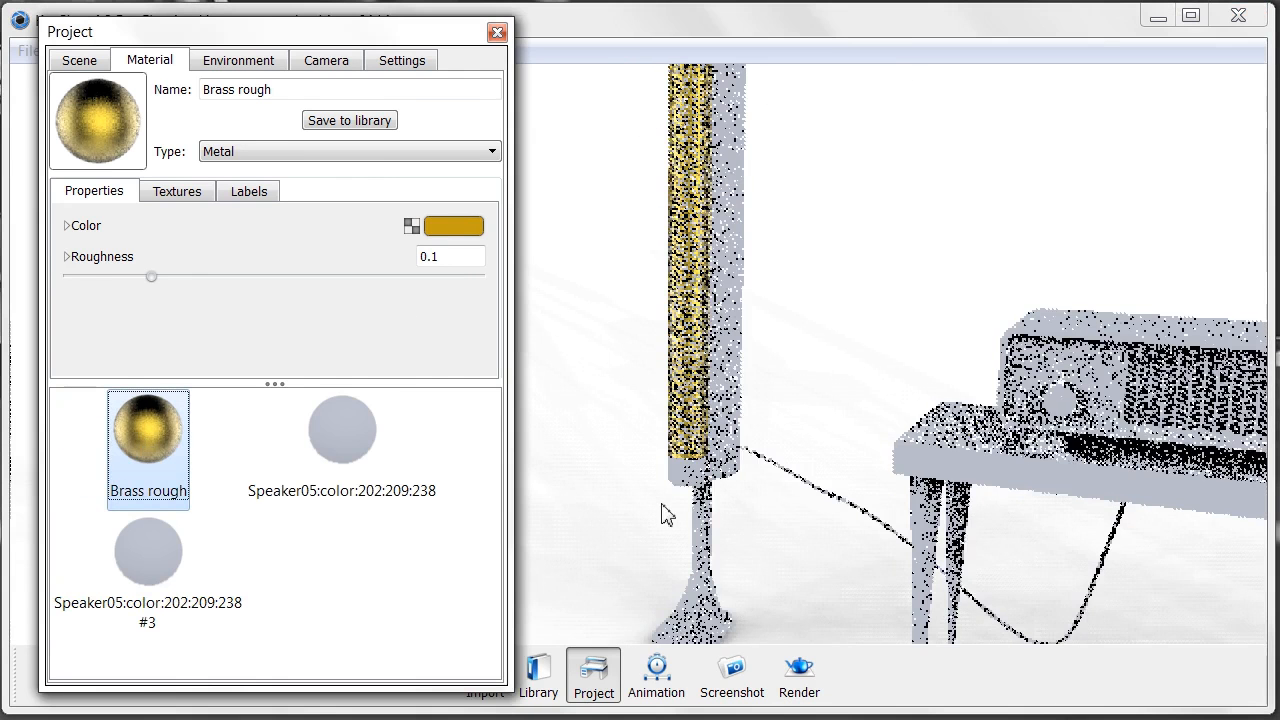
left_click_drag(673, 478, 678, 476)
- Unlink the radio's speaker grille and apply Brass rough to it
middle_click_drag(1078, 465, 750, 420)
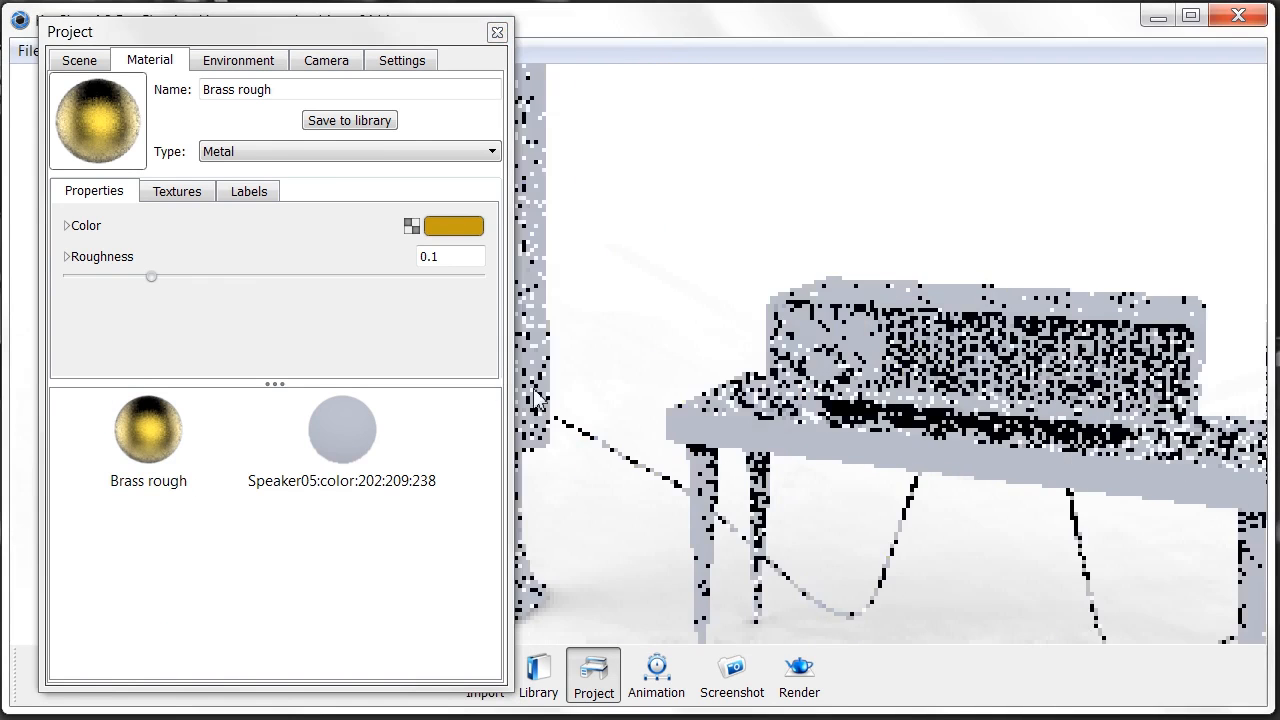
right_click(922, 389)
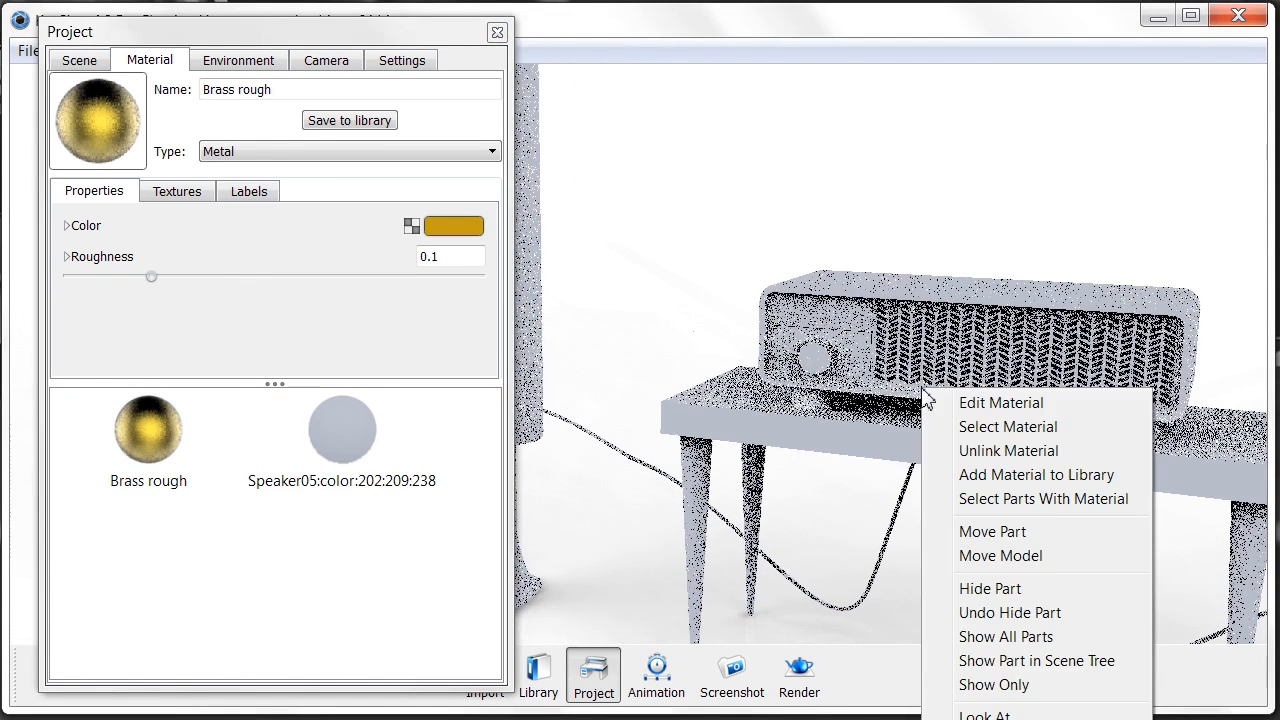
left_click(994, 450)
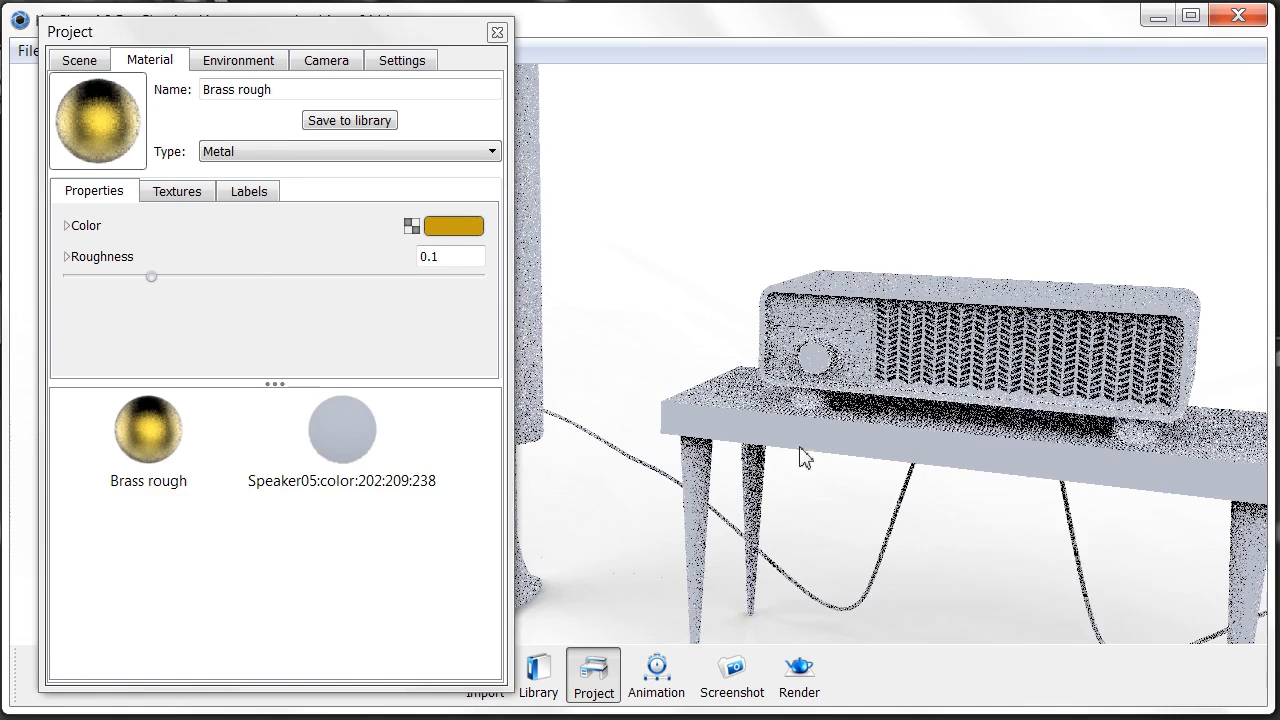
left_click(139, 428)
left_click_drag(255, 462, 583, 398)
- On the other tall speaker, unlink the top and body and apply Brass rough to both
middle_click_drag(603, 360, 523, 358)
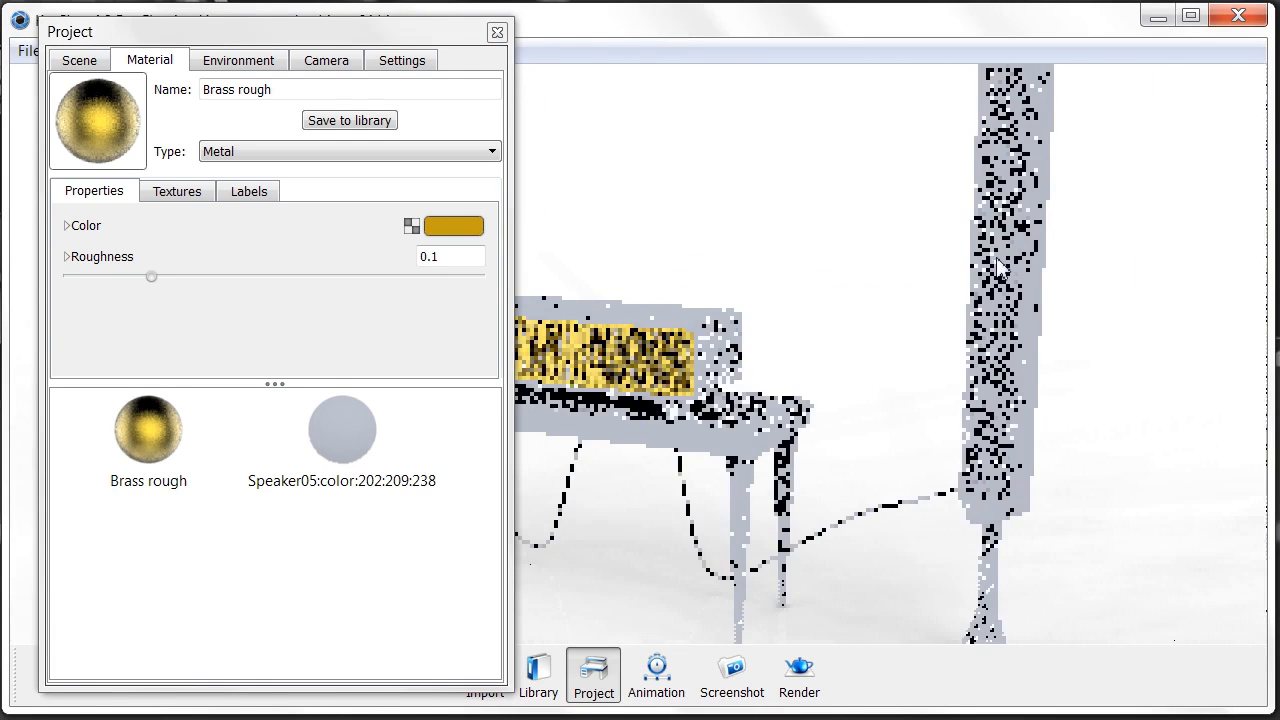
middle_click_drag(1073, 75, 883, 210)
left_click_drag(883, 210, 802, 234)
scroll(815, 200, "up", 5)
right_click(826, 136)
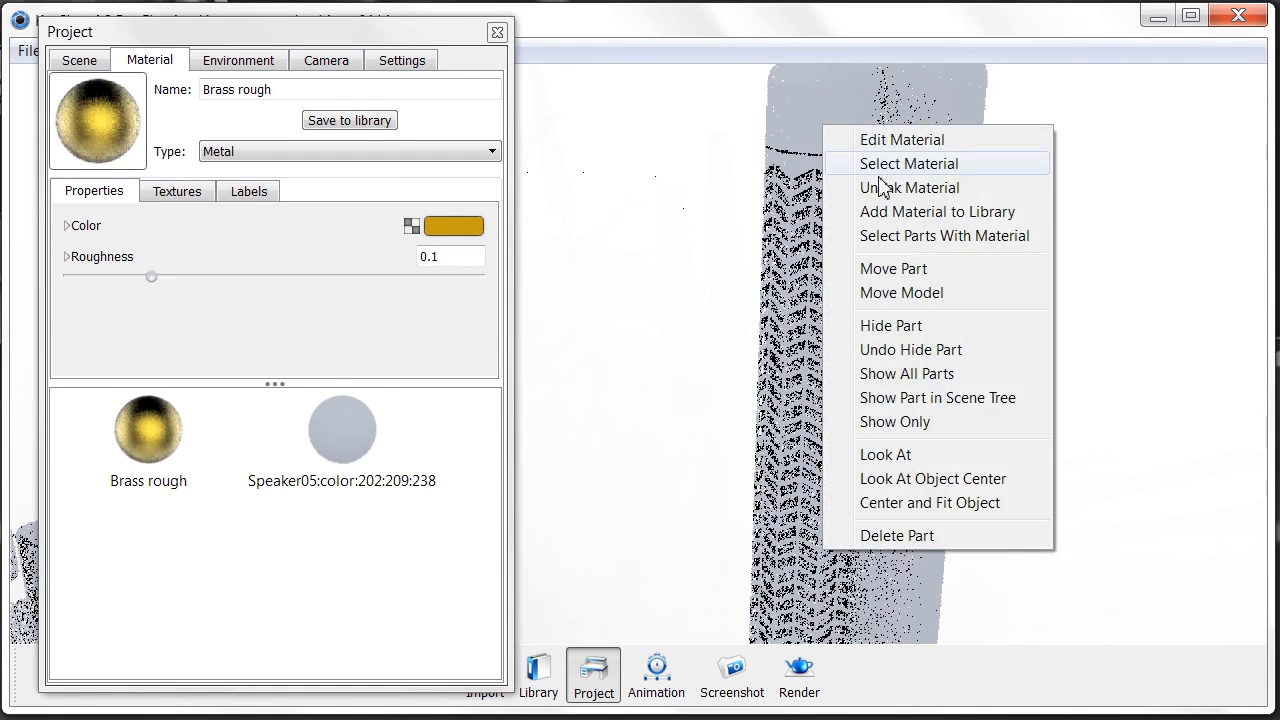
left_click(890, 188)
left_click_drag(128, 429, 808, 97)
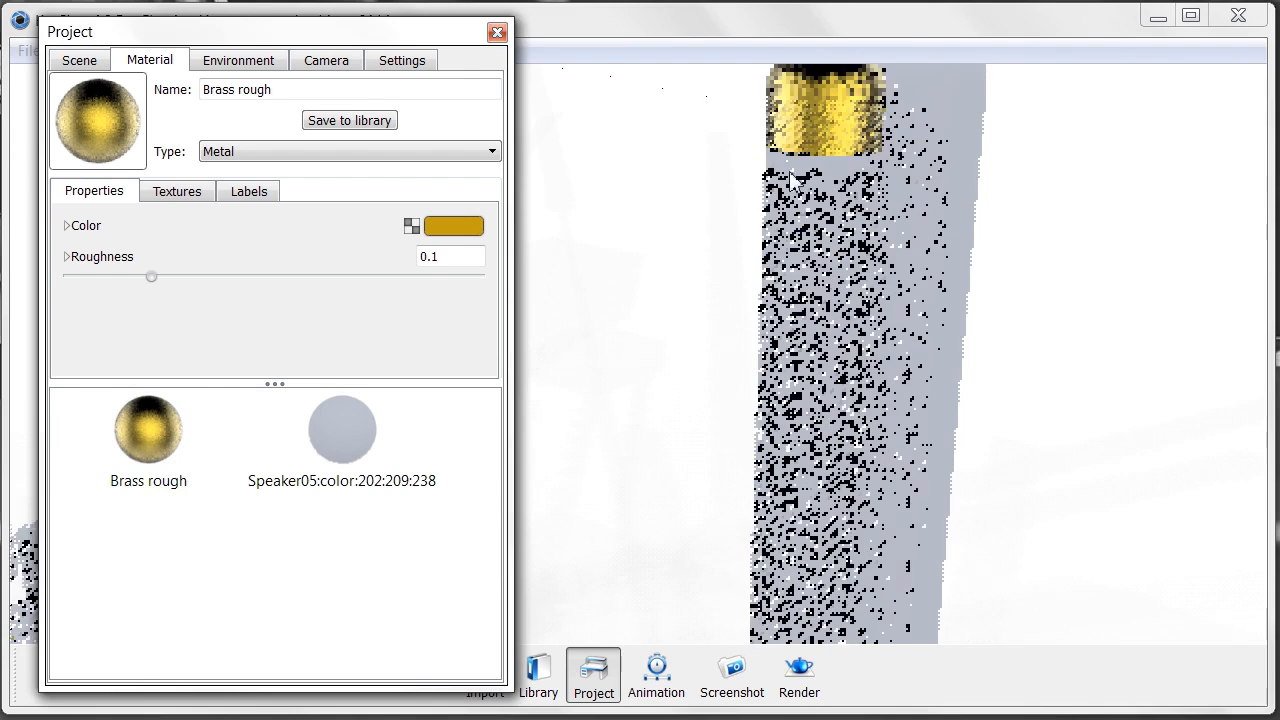
right_click(789, 170)
left_click(860, 231)
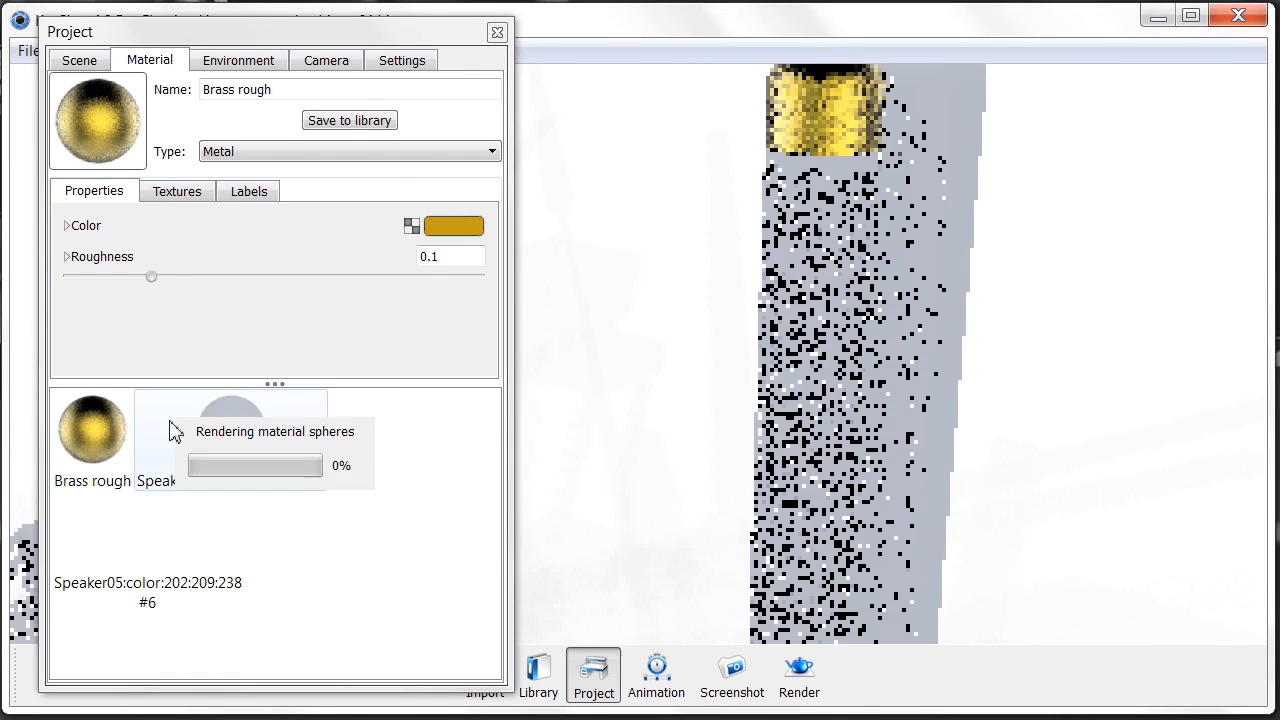
left_click_drag(140, 437, 760, 178)
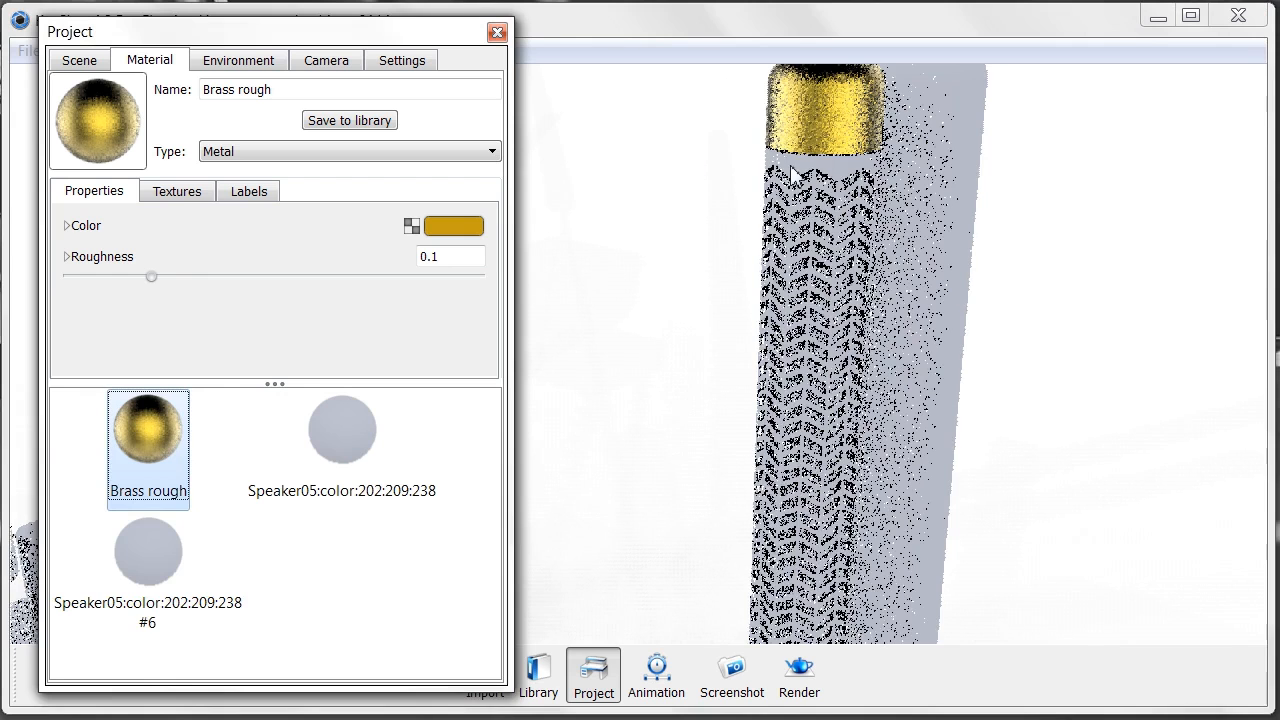
- Unlink the other speaker's lower band and finish it in Brass rough
middle_click_drag(738, 272, 746, 172)
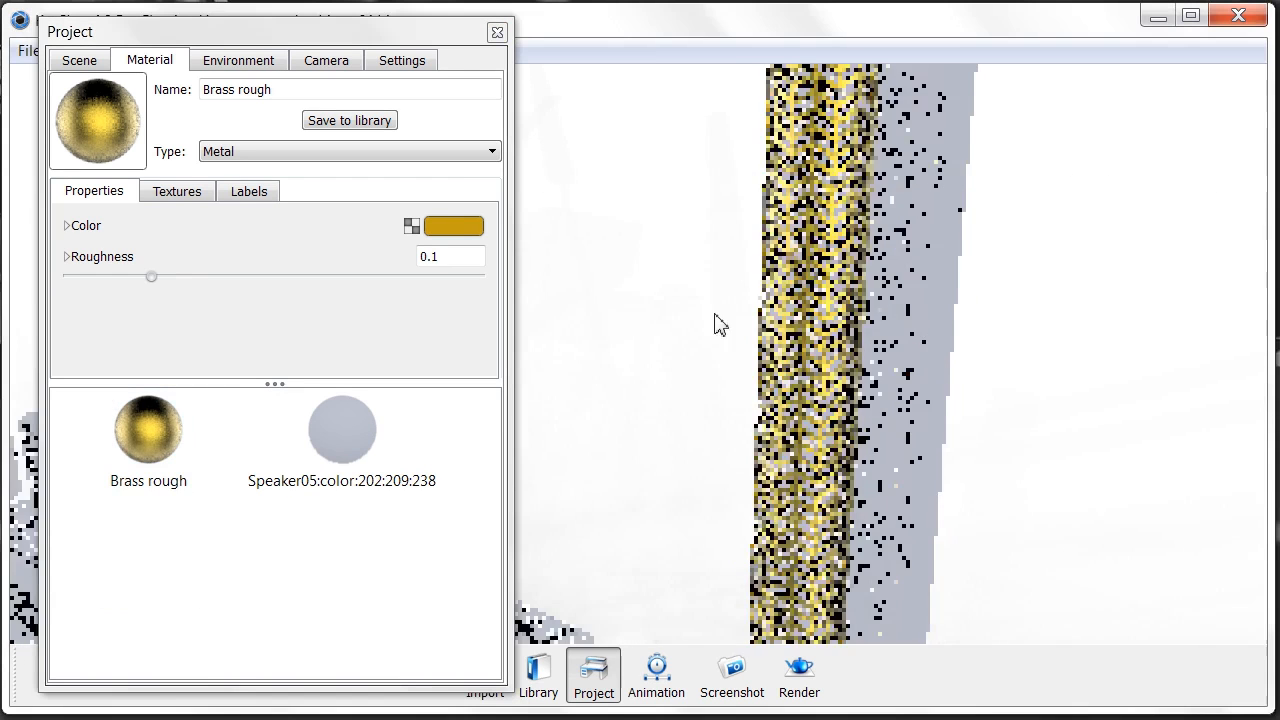
scroll(720, 326, "down", 5)
middle_click_drag(847, 400, 869, 224)
middle_click_drag(727, 440, 820, 306)
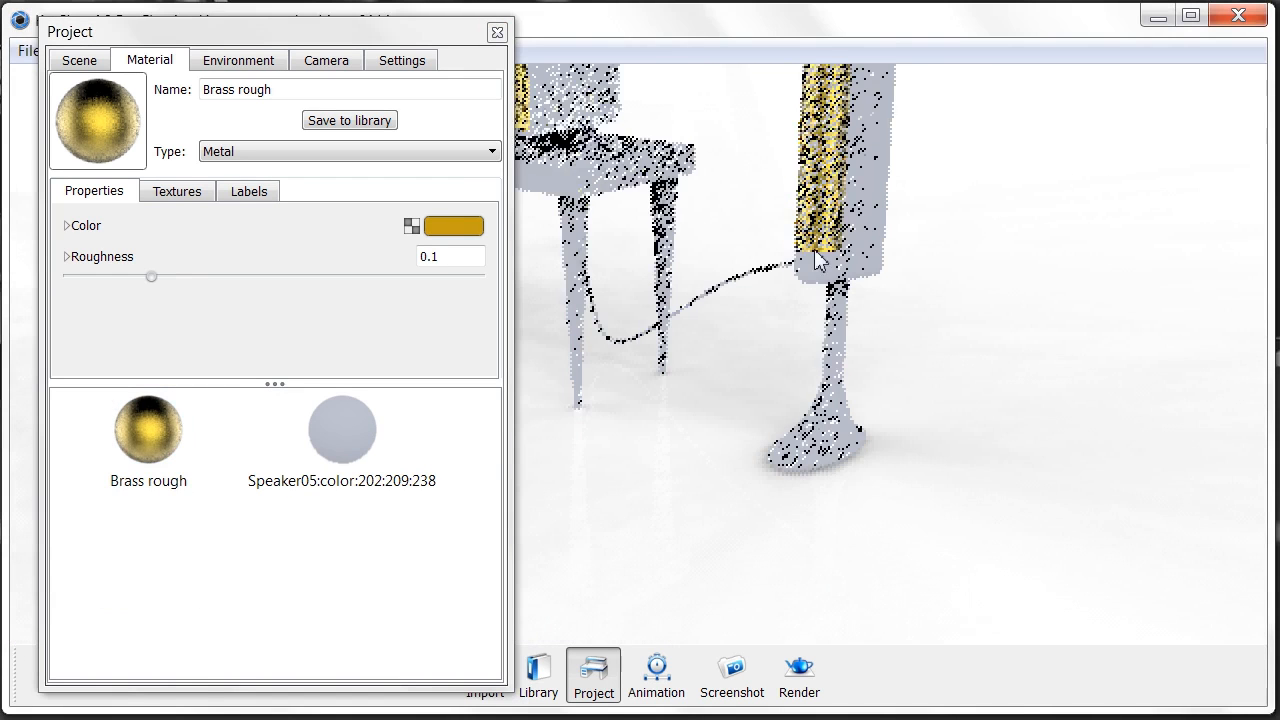
right_click(868, 259)
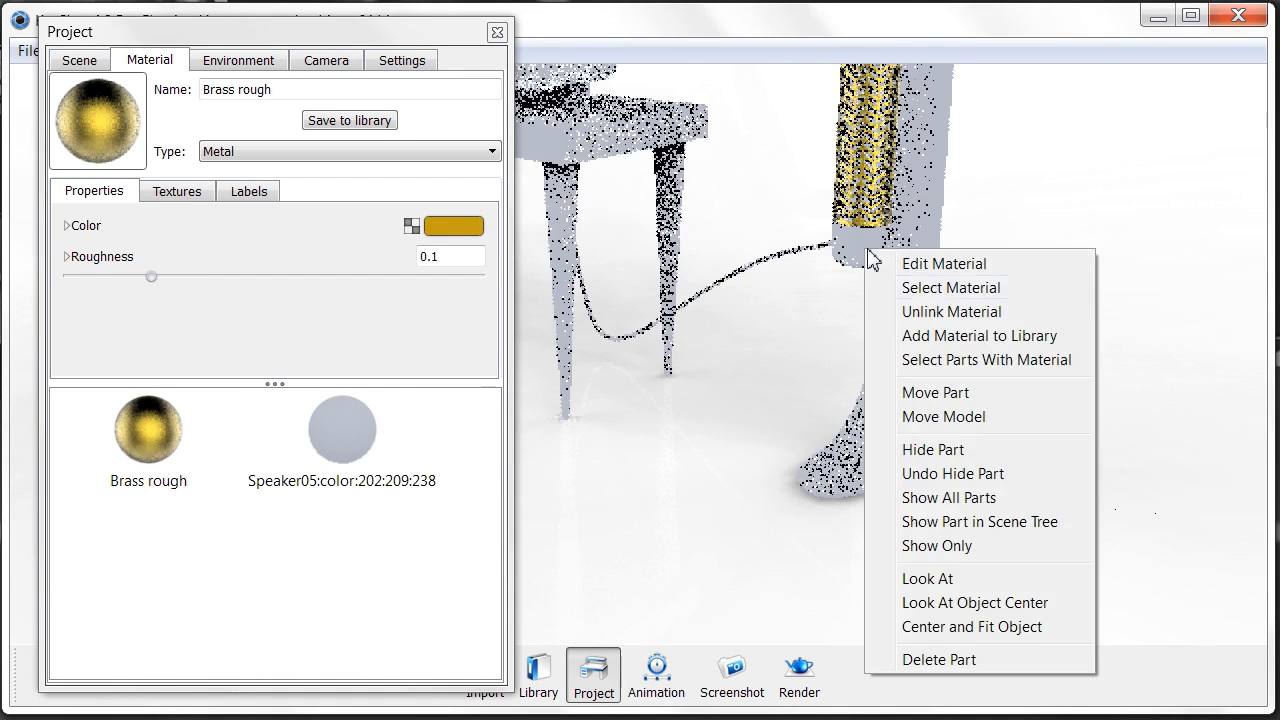
left_click(930, 312)
left_click(139, 432)
left_click_drag(903, 233, 849, 243)
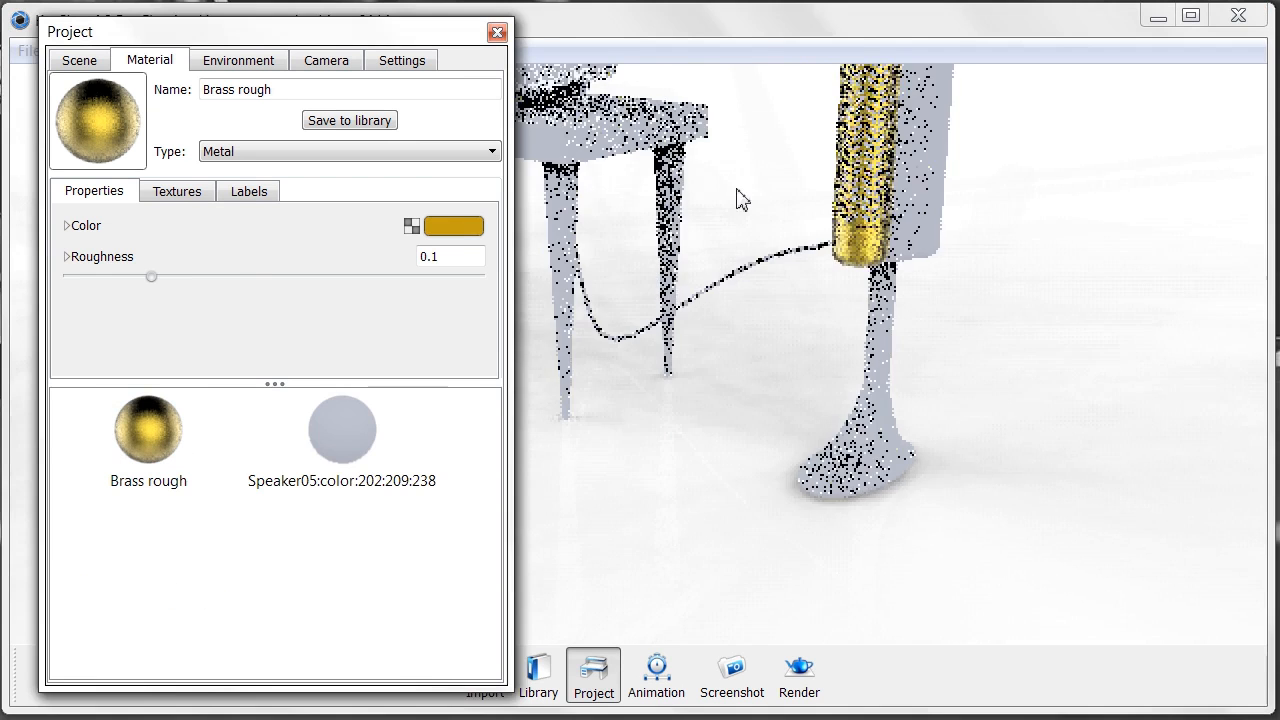
- Pull back to show both speakers and unlink the receiver casing's material
scroll(631, 260, "down", 5)
middle_click_drag(807, 309, 930, 430)
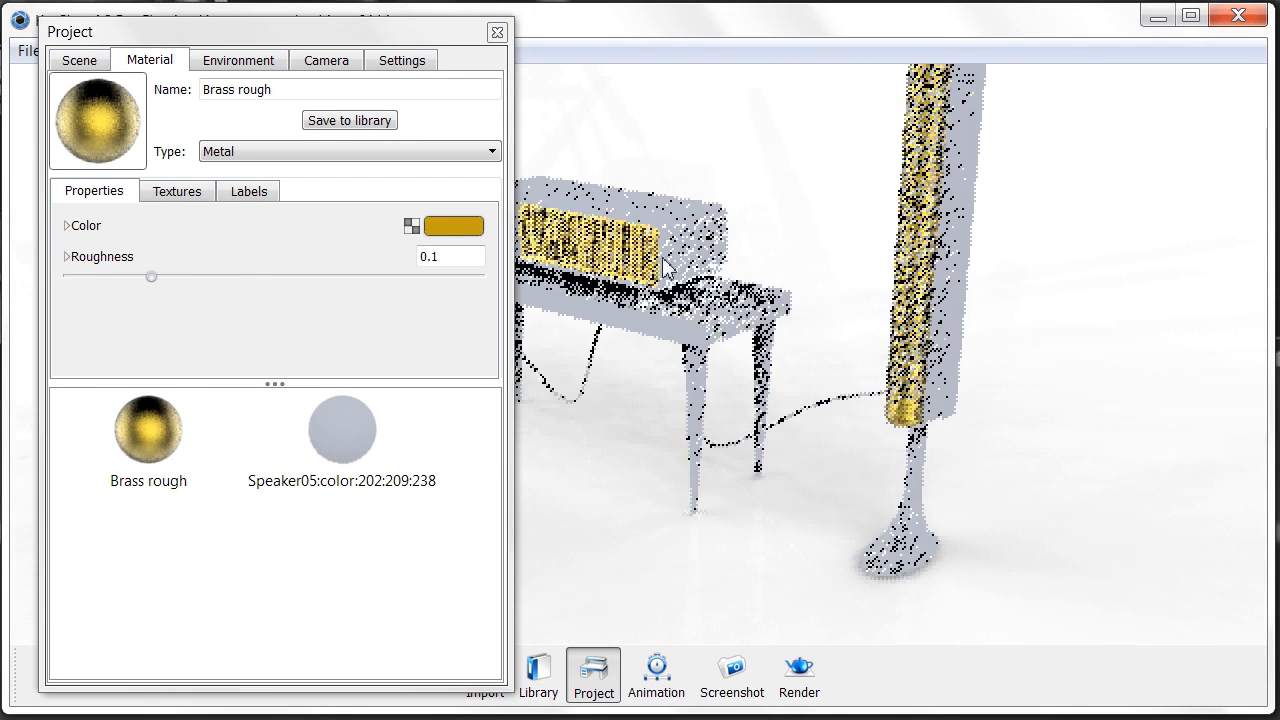
middle_click_drag(663, 259, 790, 284)
middle_click_drag(728, 312, 785, 340)
scroll(686, 249, "down", 3)
left_click_drag(684, 303, 614, 323)
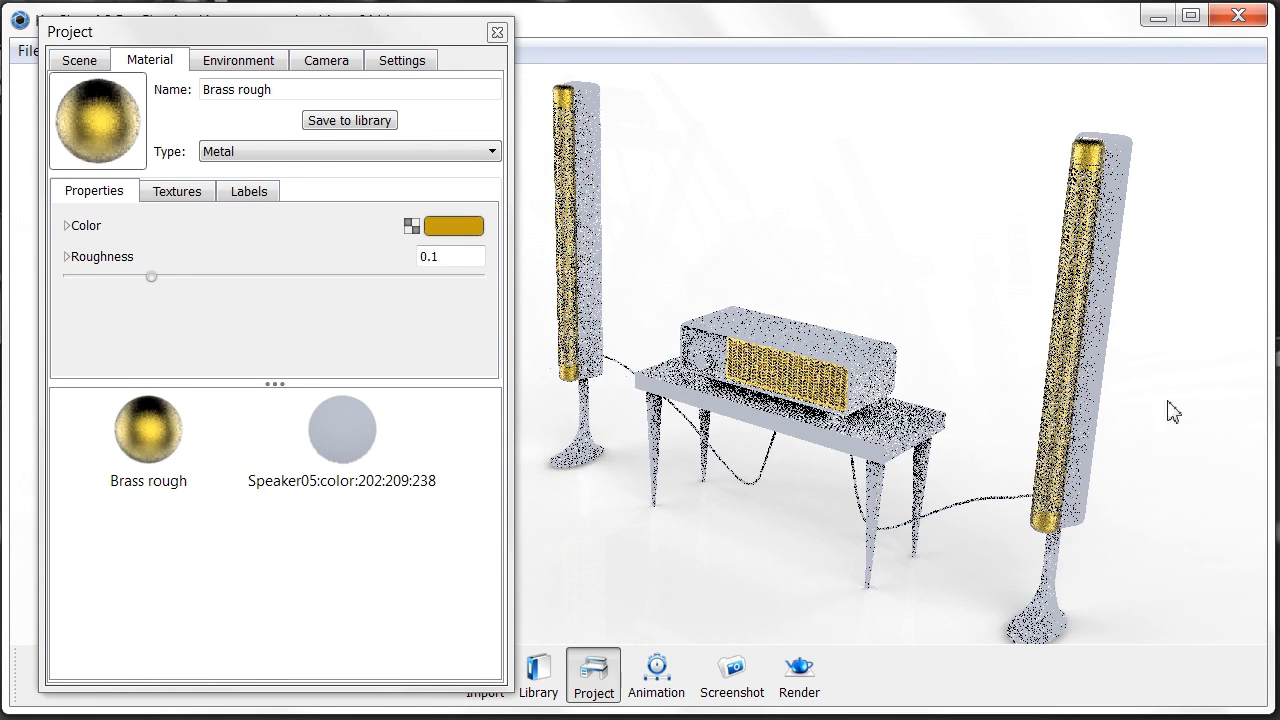
right_click(810, 350)
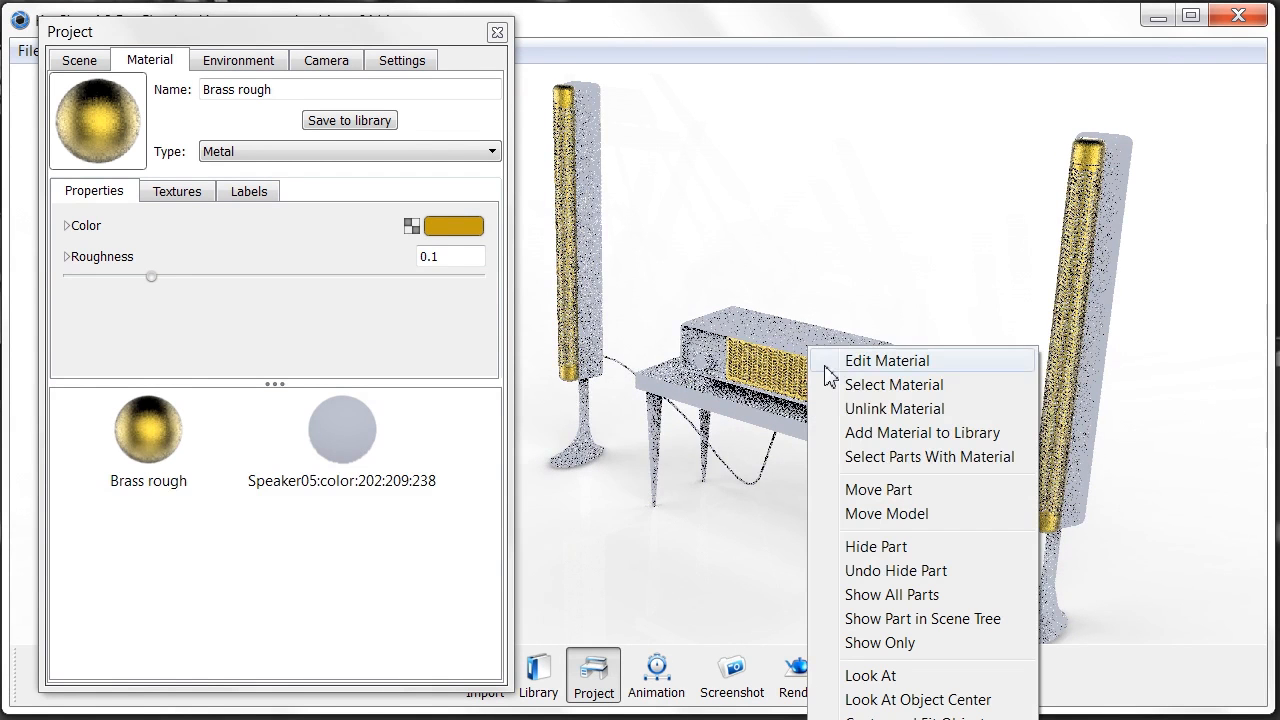
left_click(856, 410)
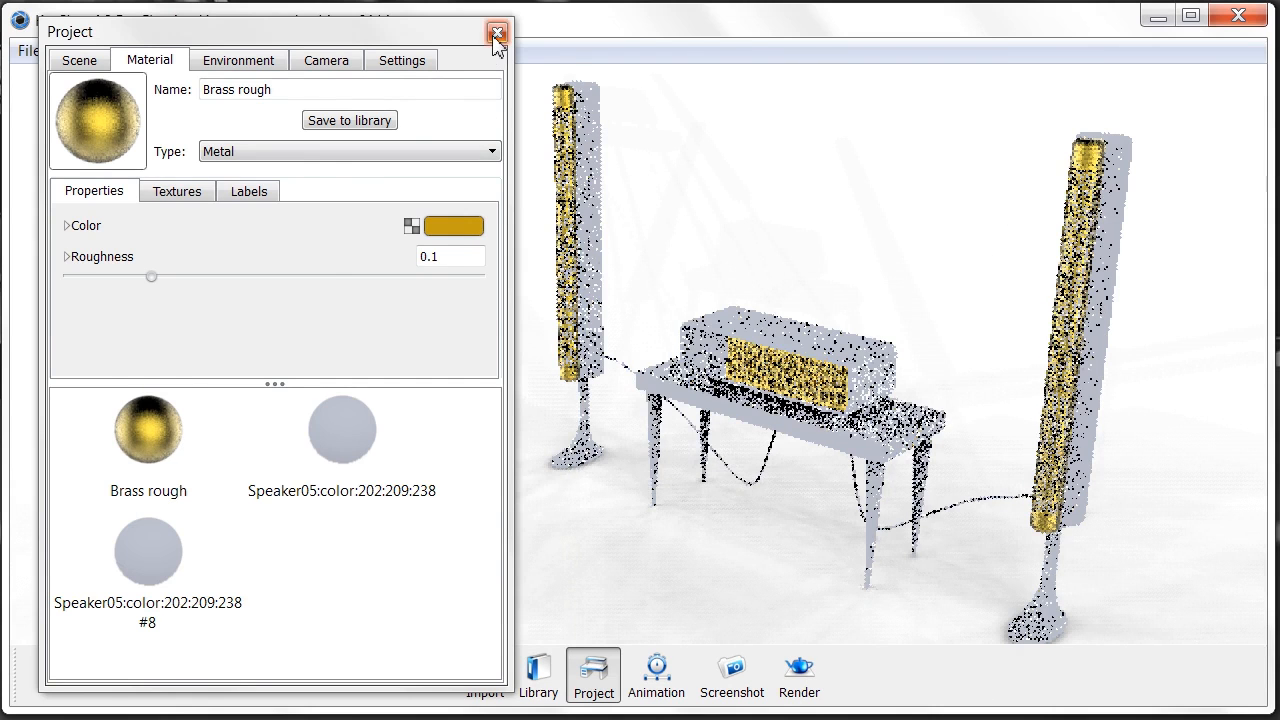
- Apply a light Hard shiny plastic from Library > Plastic to the receiver casing, then close the Library
left_click(496, 33)
left_click(556, 672)
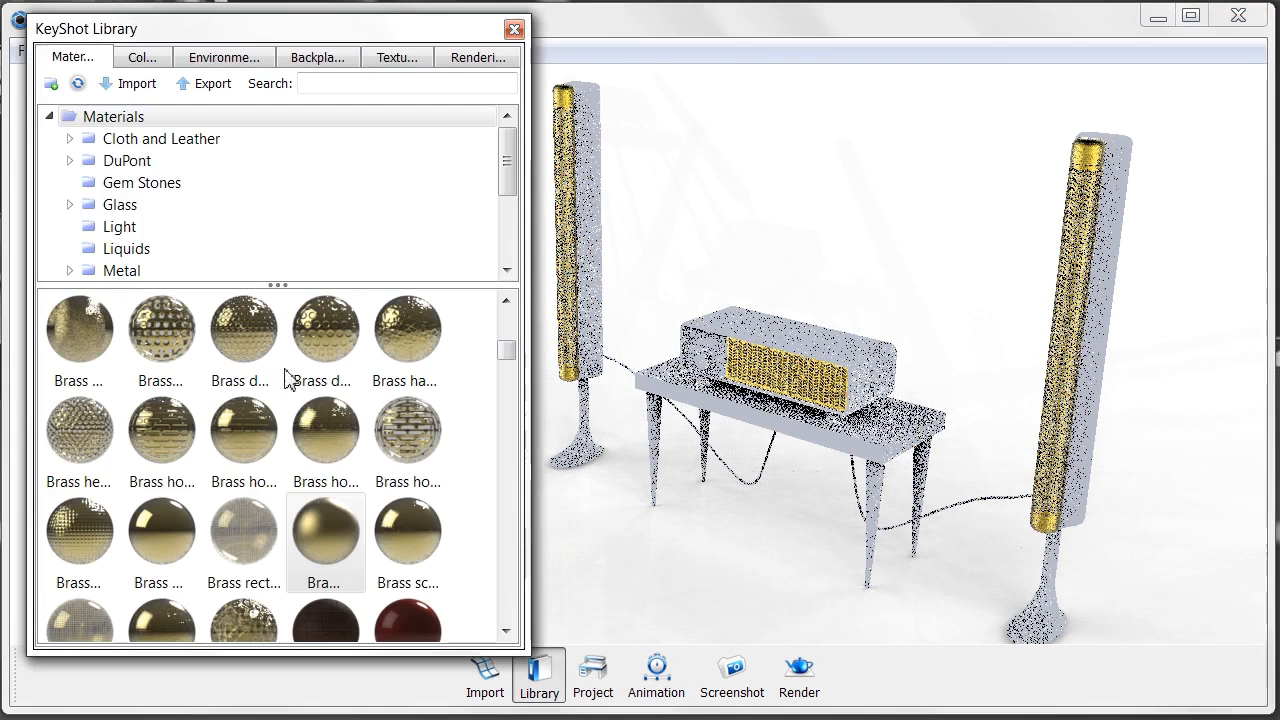
scroll(250, 197, "down", 2)
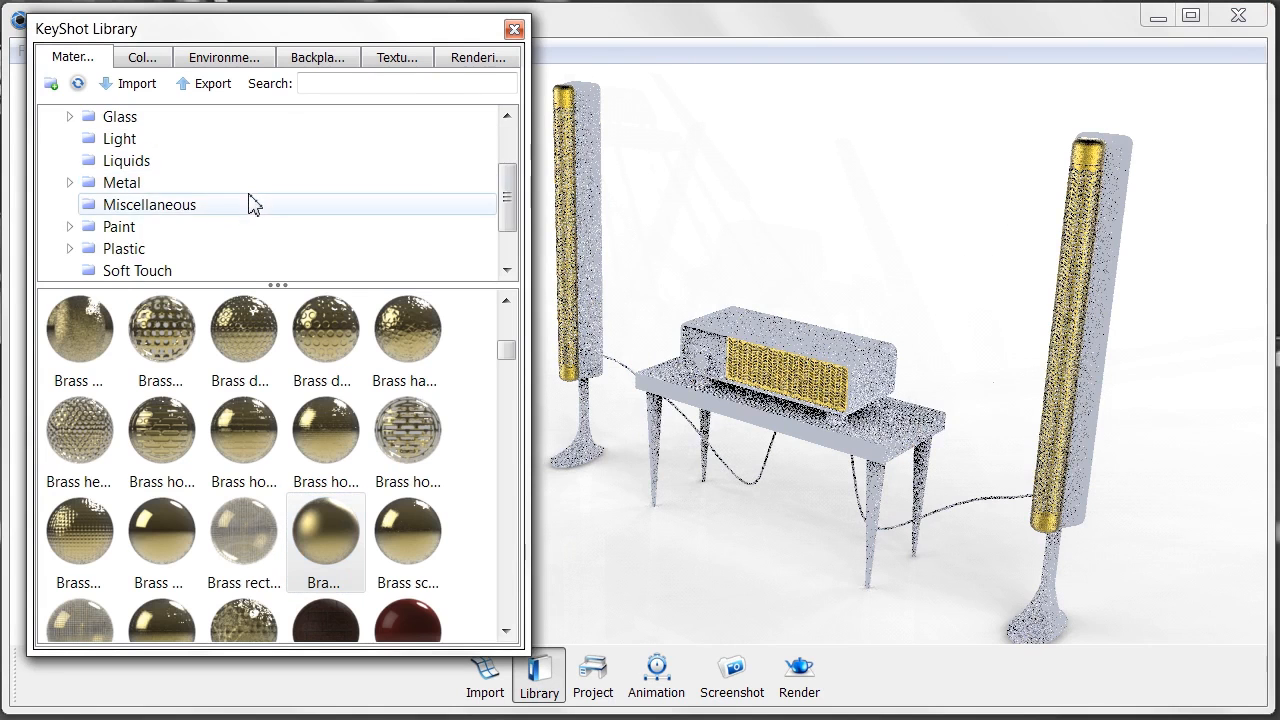
left_click(257, 252)
scroll(307, 446, "down", 6)
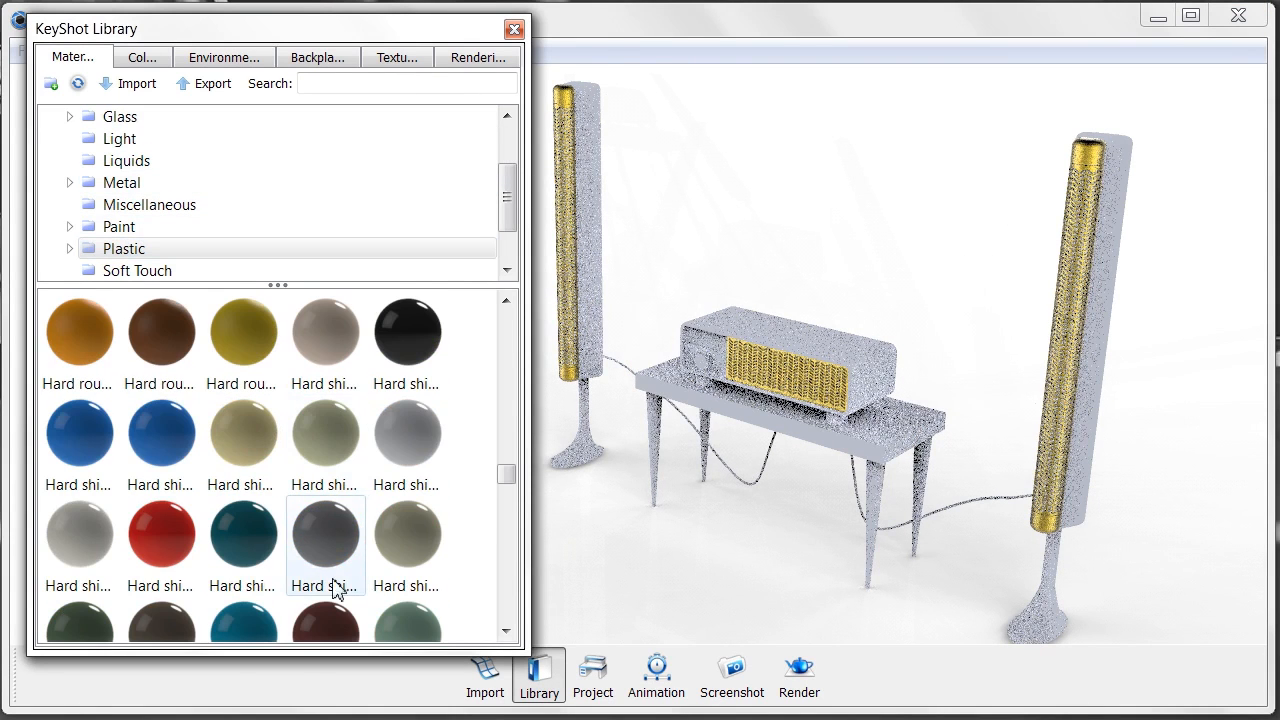
left_click_drag(80, 535, 750, 300)
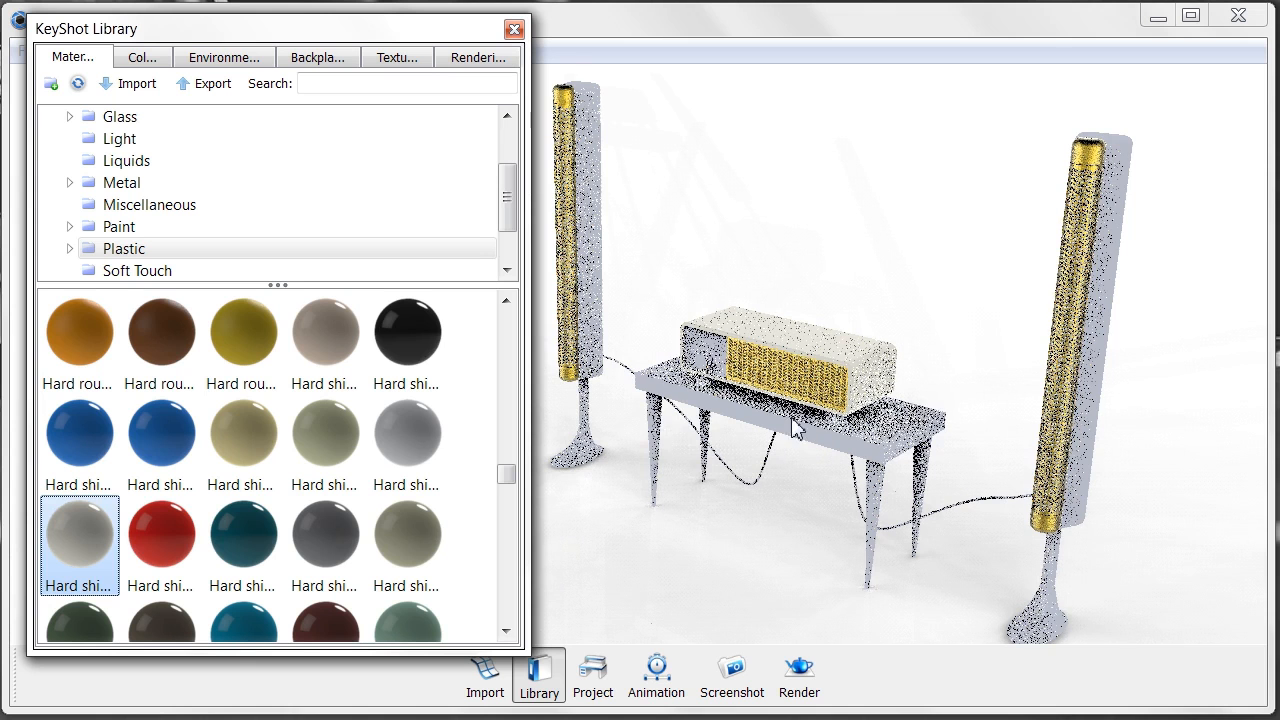
left_click(512, 30)
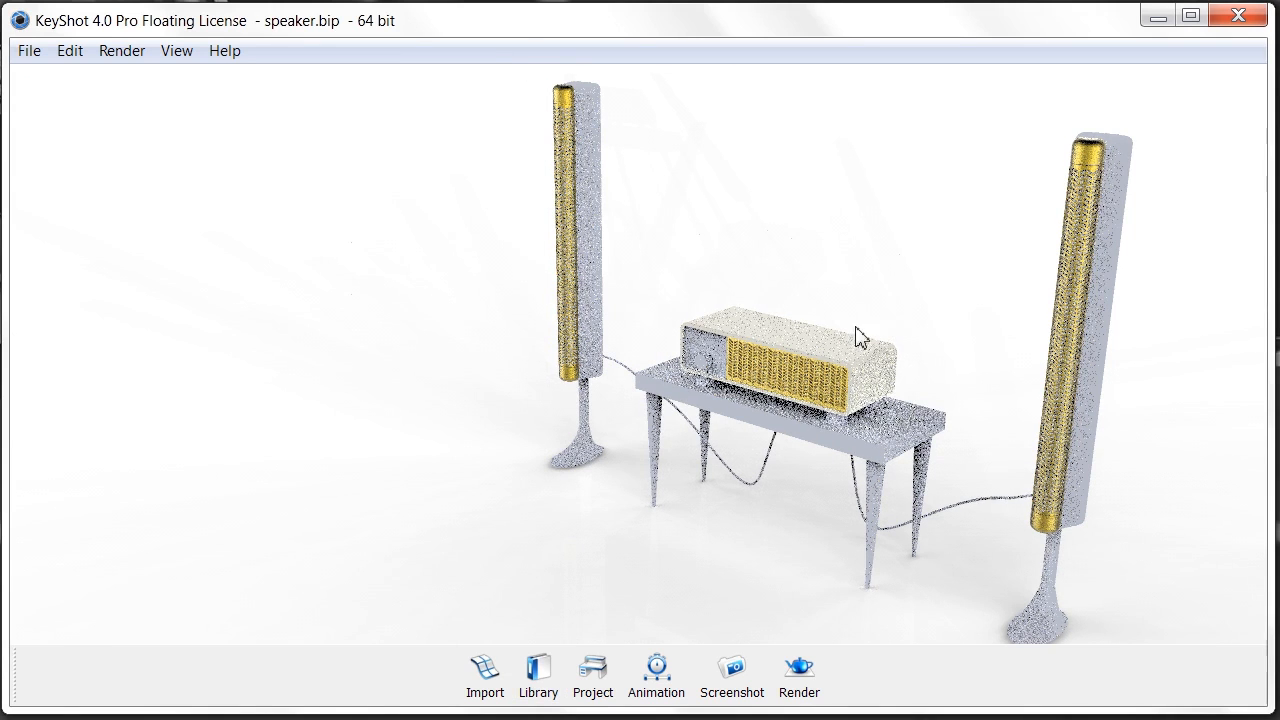
- Set the Hard shiny plastic - cream diffuse colour to pale cream RGB 250, 246, 225
key("space")
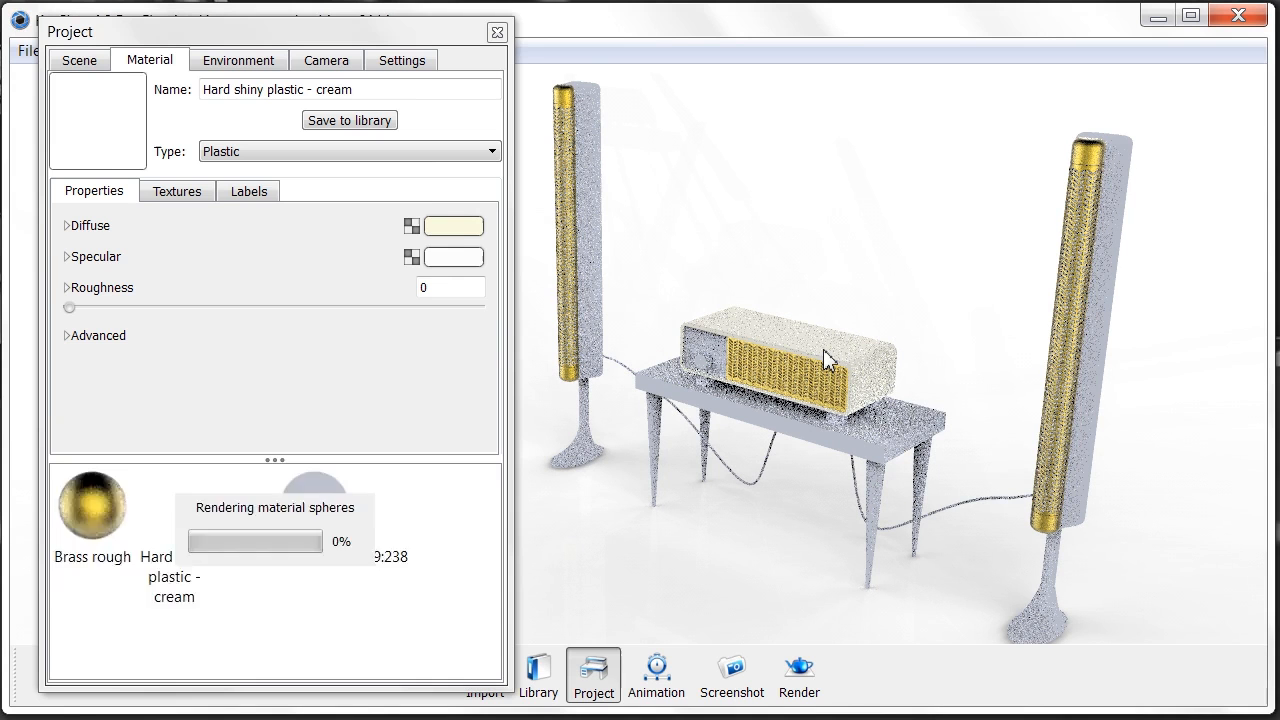
left_click(453, 227)
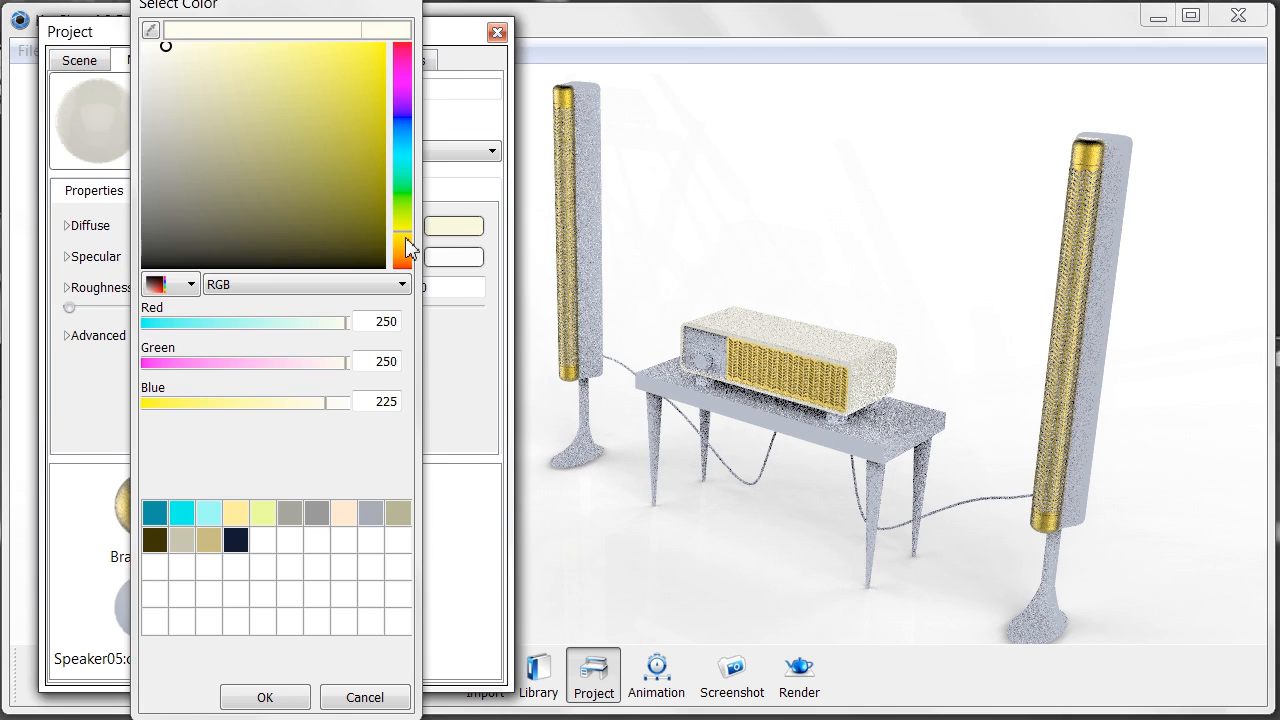
left_click(405, 238)
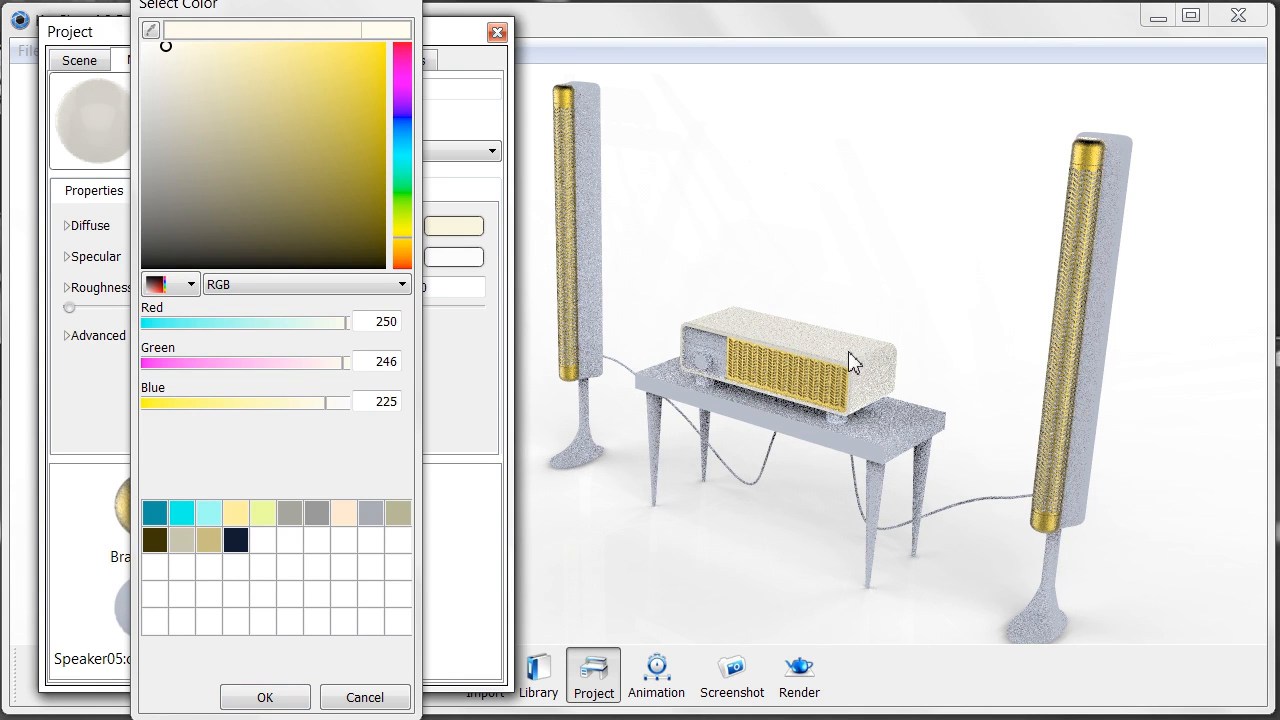
left_click(283, 698)
- Give the left speaker its own unlinked material
right_click(1096, 392)
left_click(1140, 420)
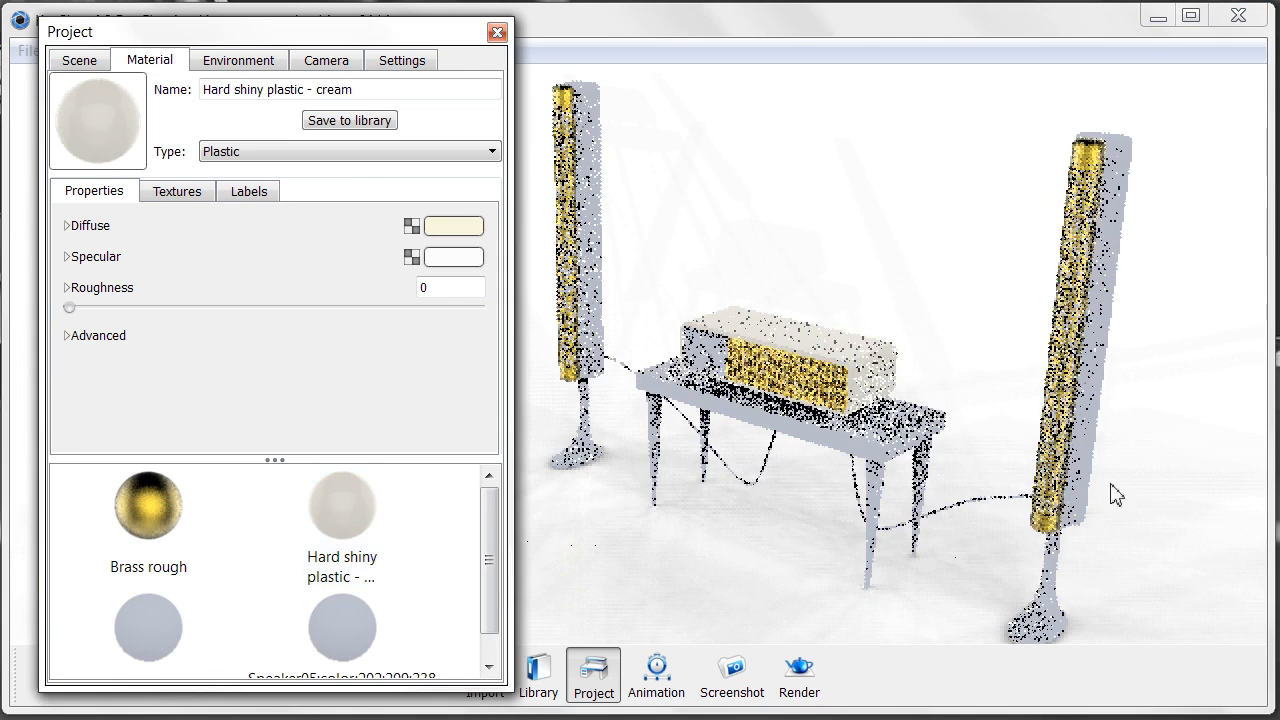
right_click(598, 254)
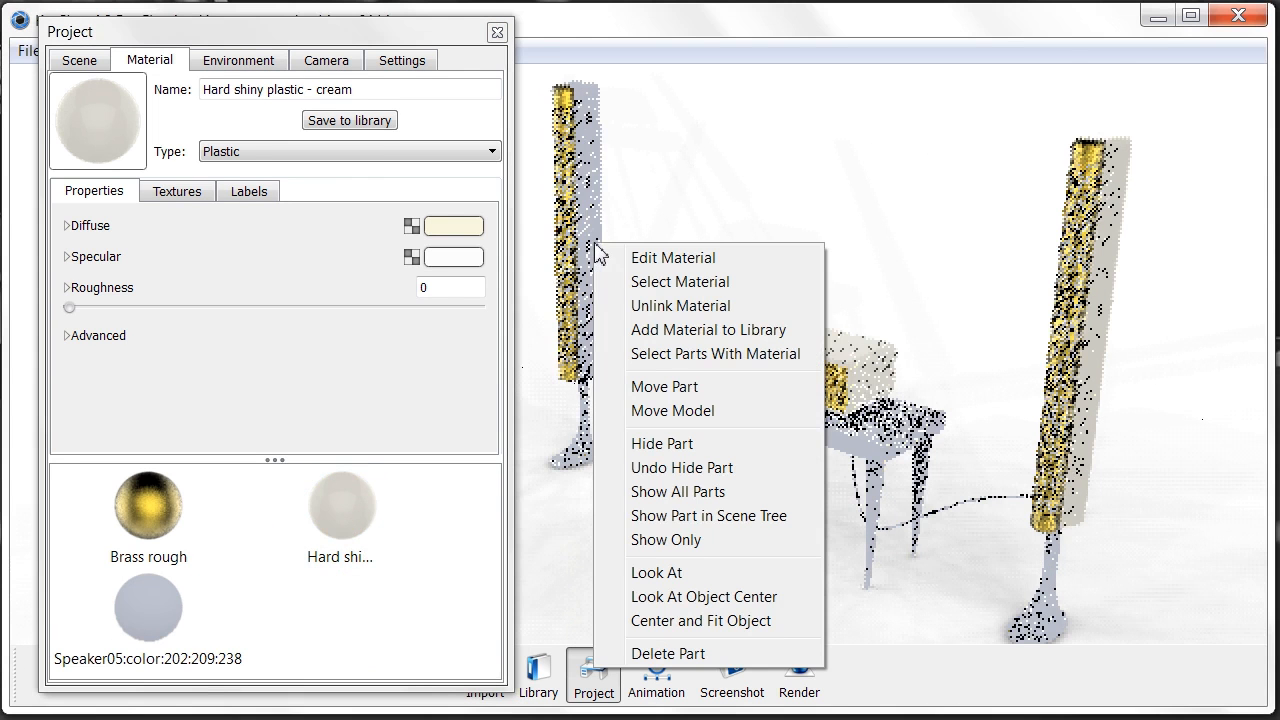
left_click(652, 307)
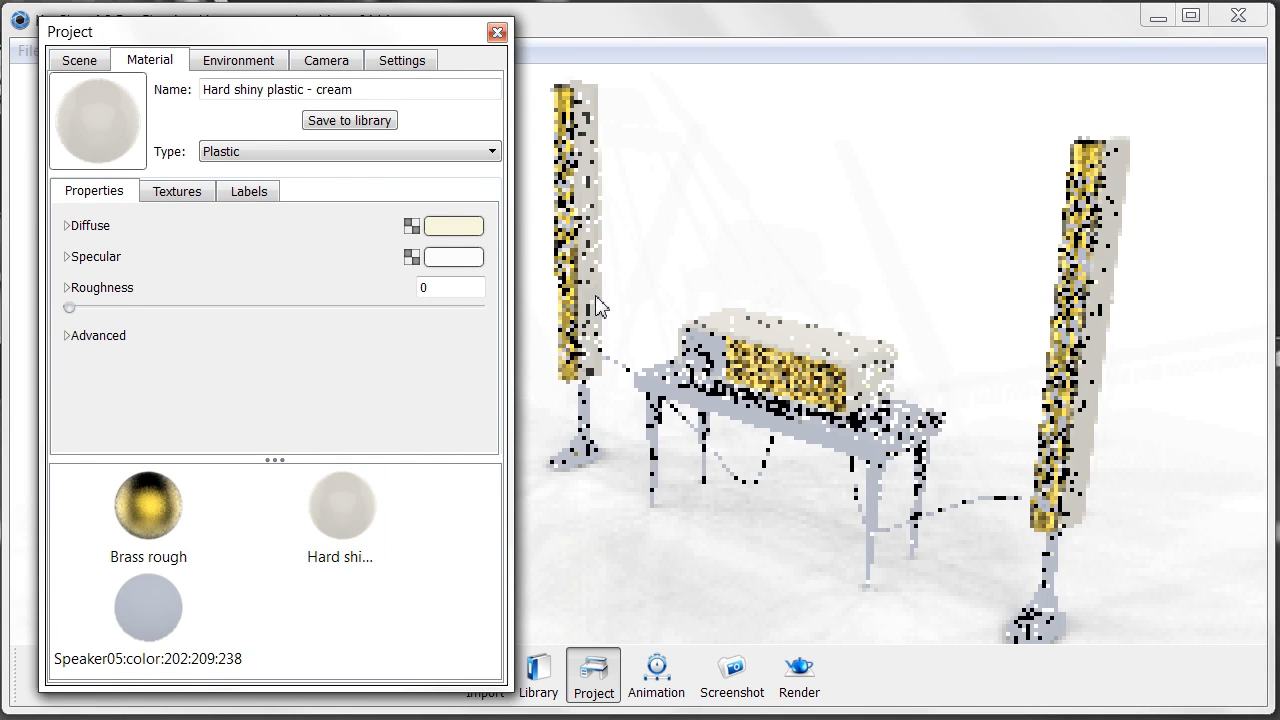
- Orbit to a lower angle, close the Project window, and unlink the table's material
middle_click_drag(717, 474, 723, 485)
left_click_drag(723, 485, 738, 440)
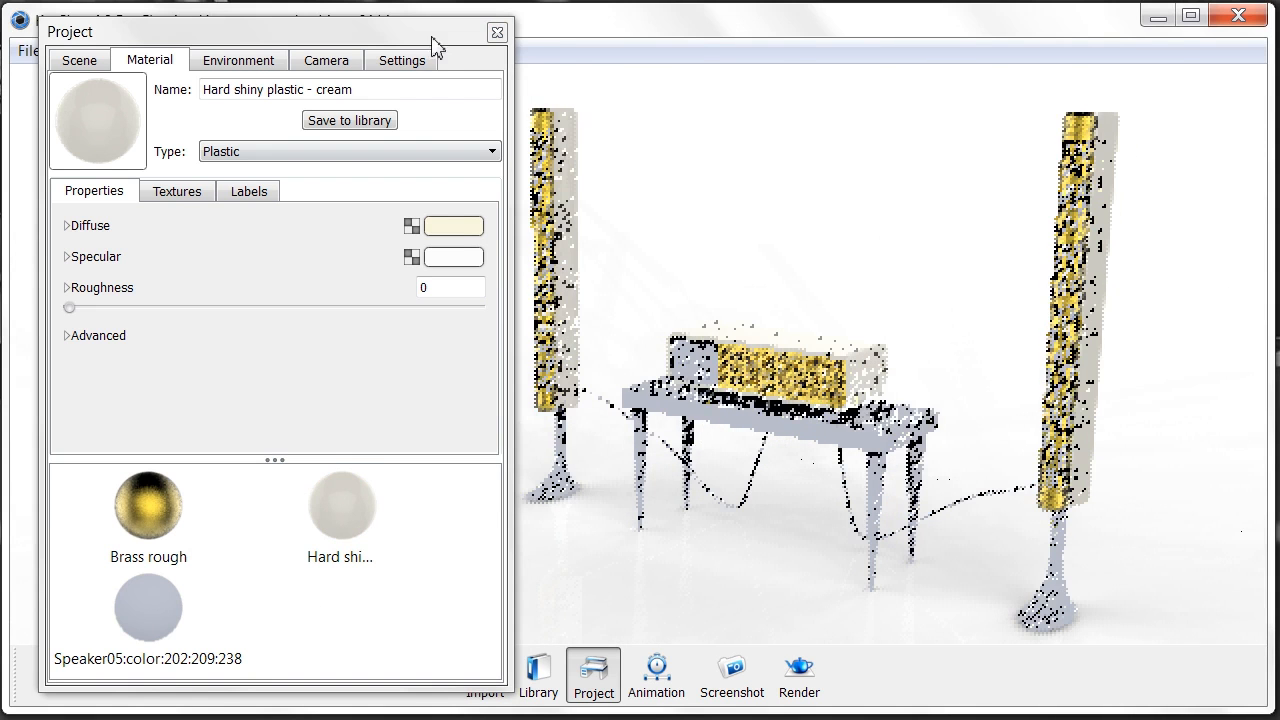
left_click(497, 32)
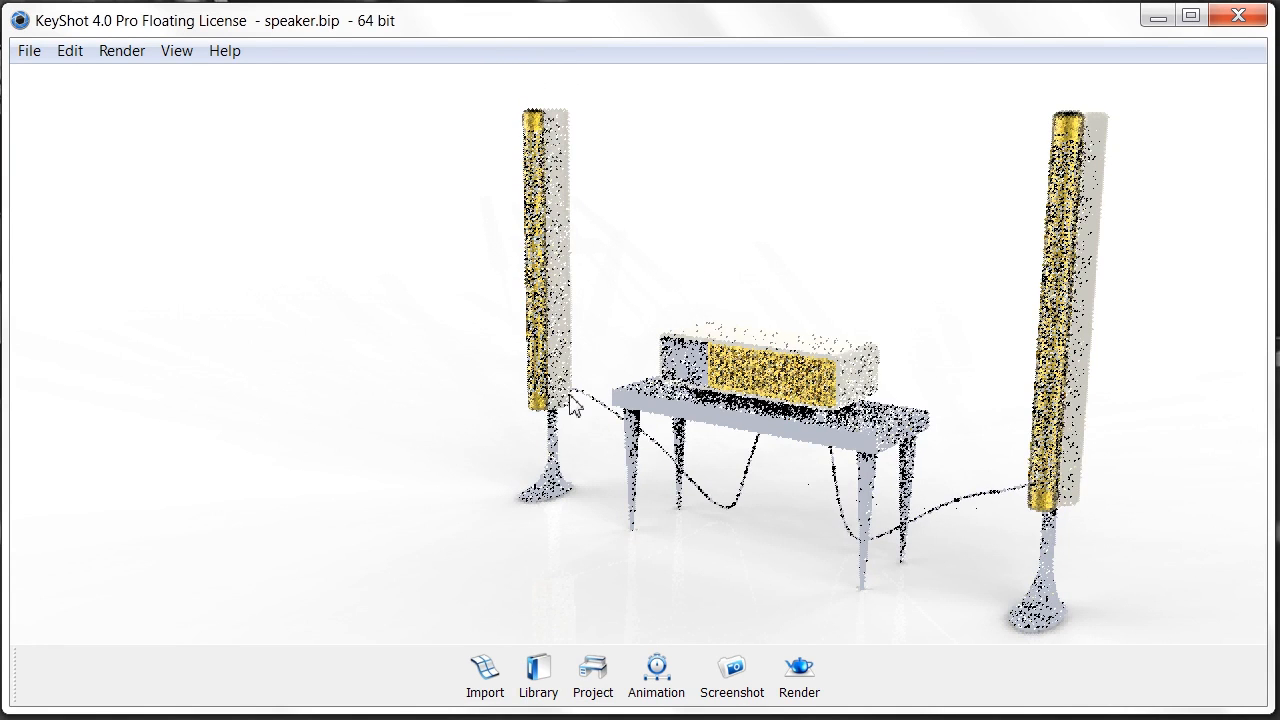
right_click(628, 403)
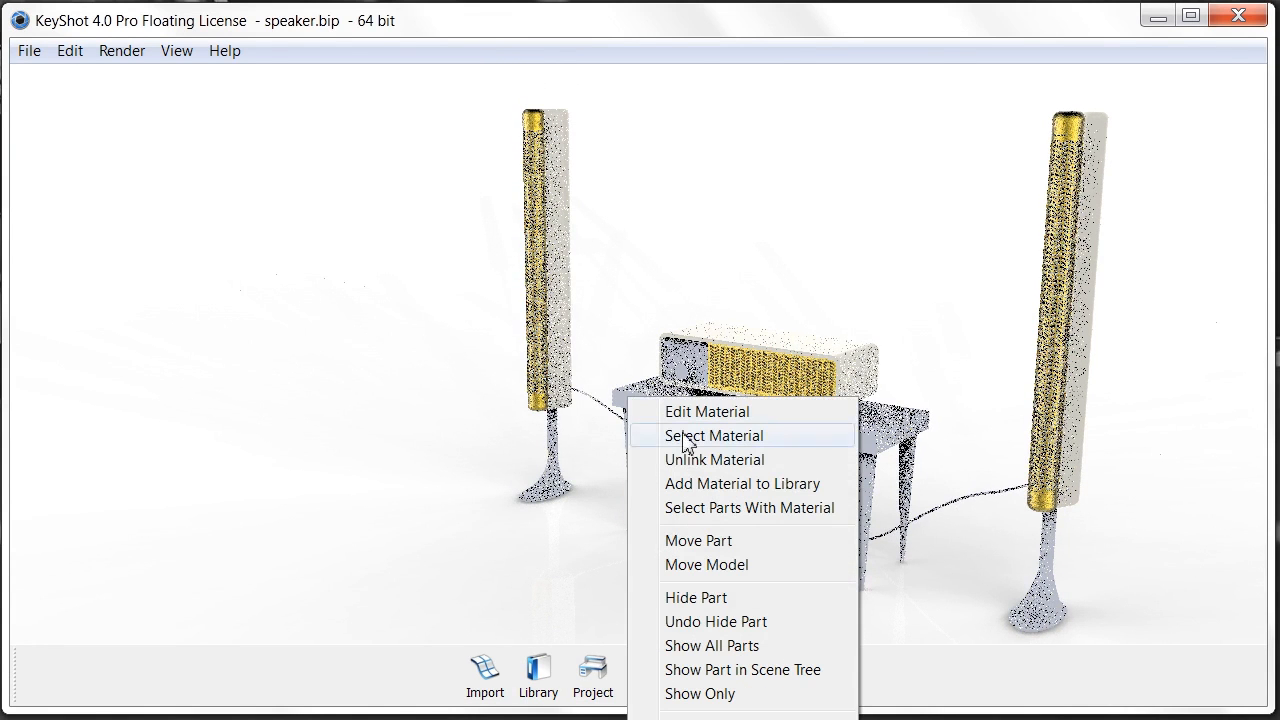
left_click(694, 459)
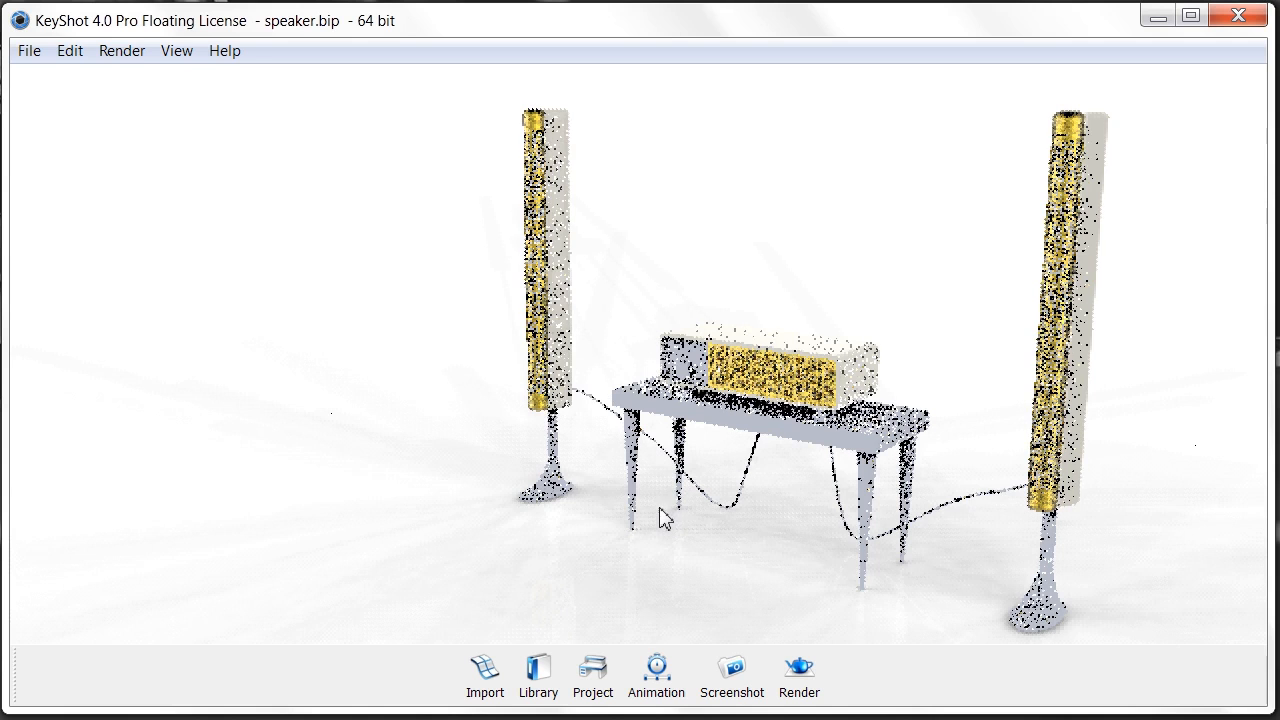
- Apply Oak from Library > Wood to the table and close the Library
left_click(533, 676)
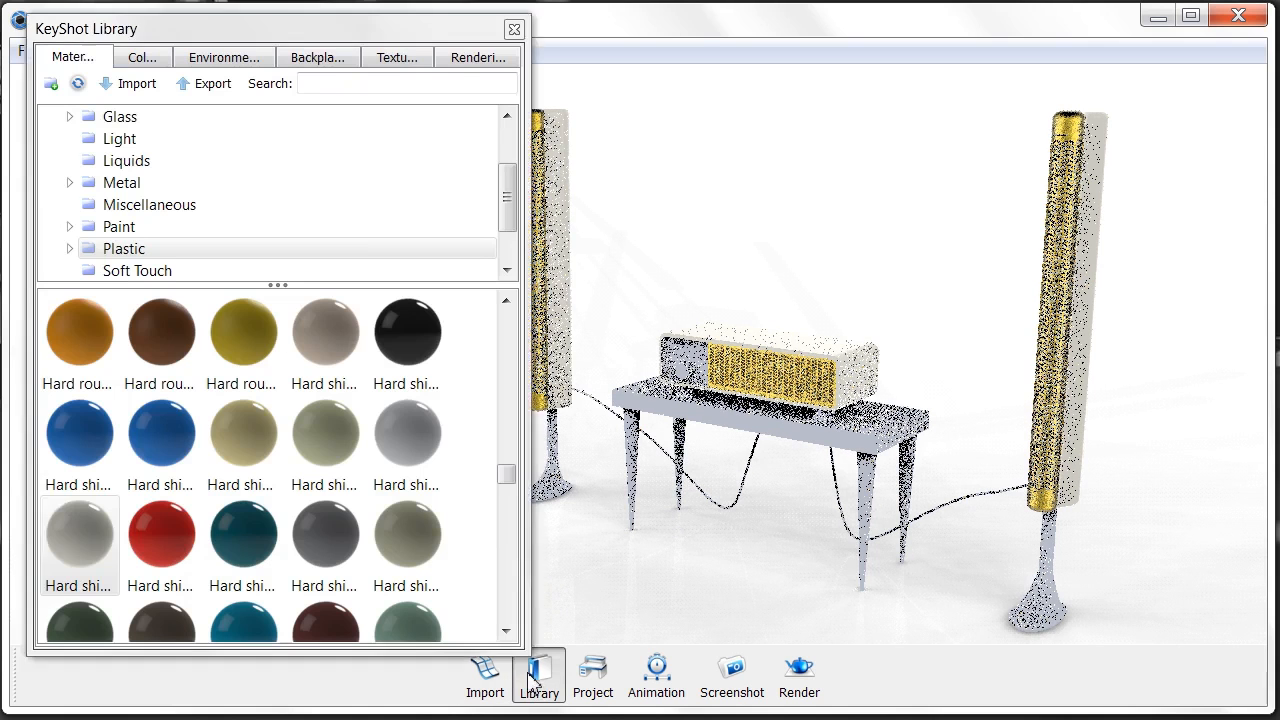
scroll(335, 175, "down", 1)
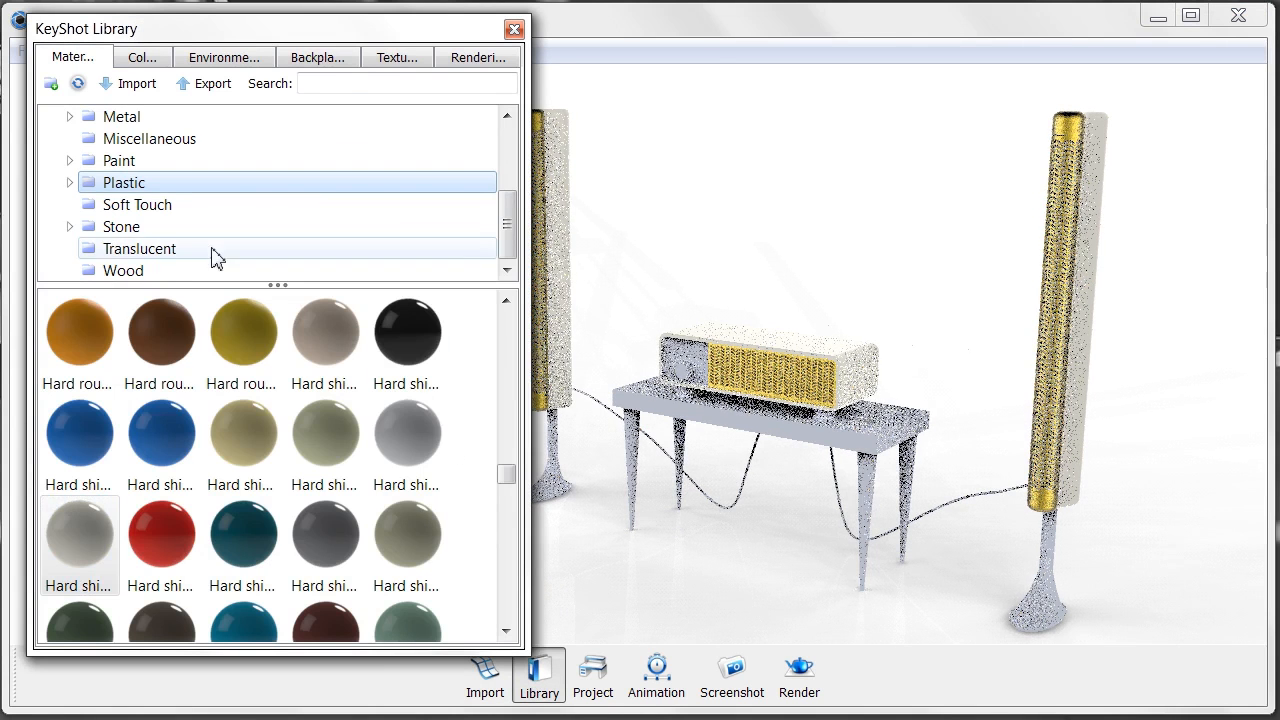
left_click(153, 272)
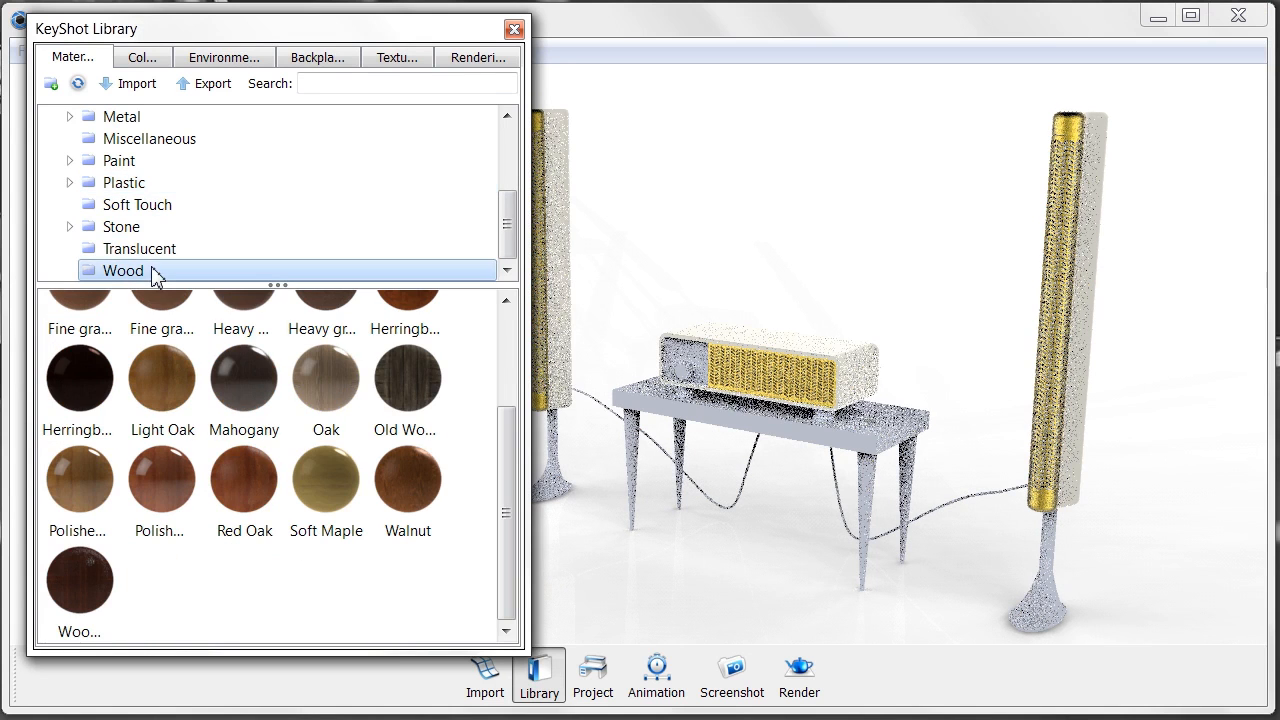
left_click(333, 382)
left_click_drag(660, 410, 662, 410)
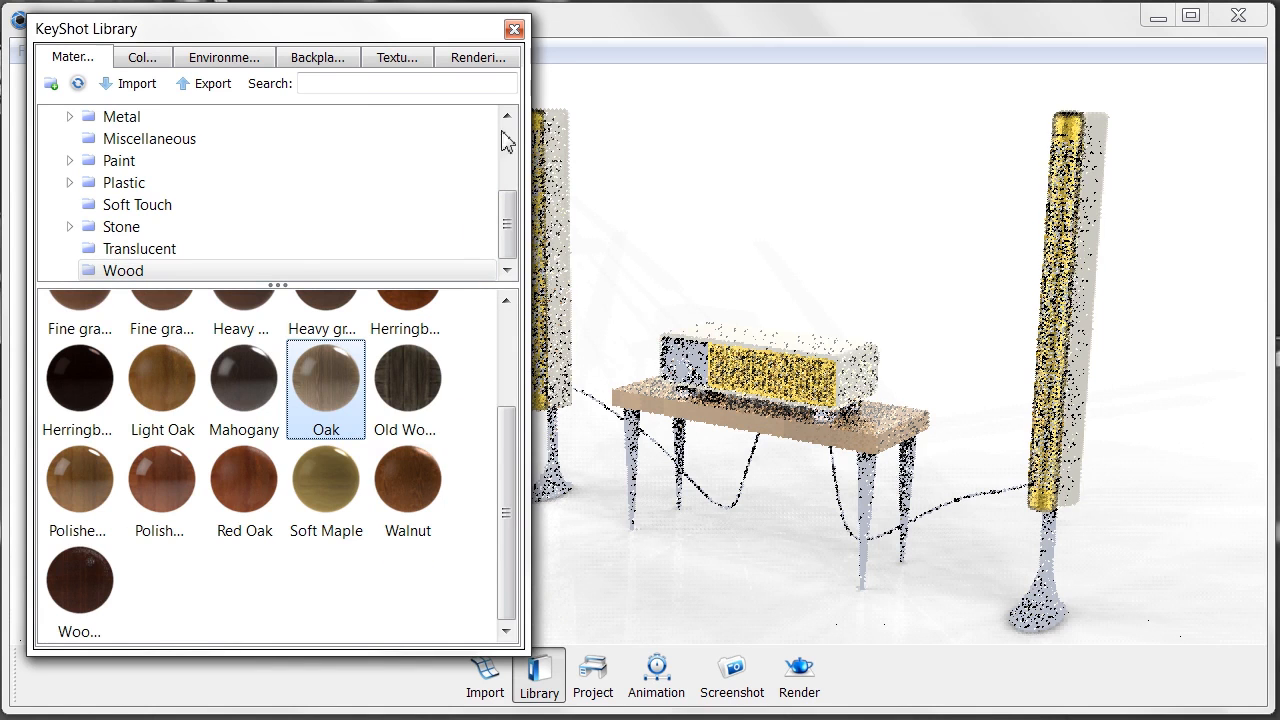
left_click(514, 29)
left_click_drag(708, 476, 662, 432)
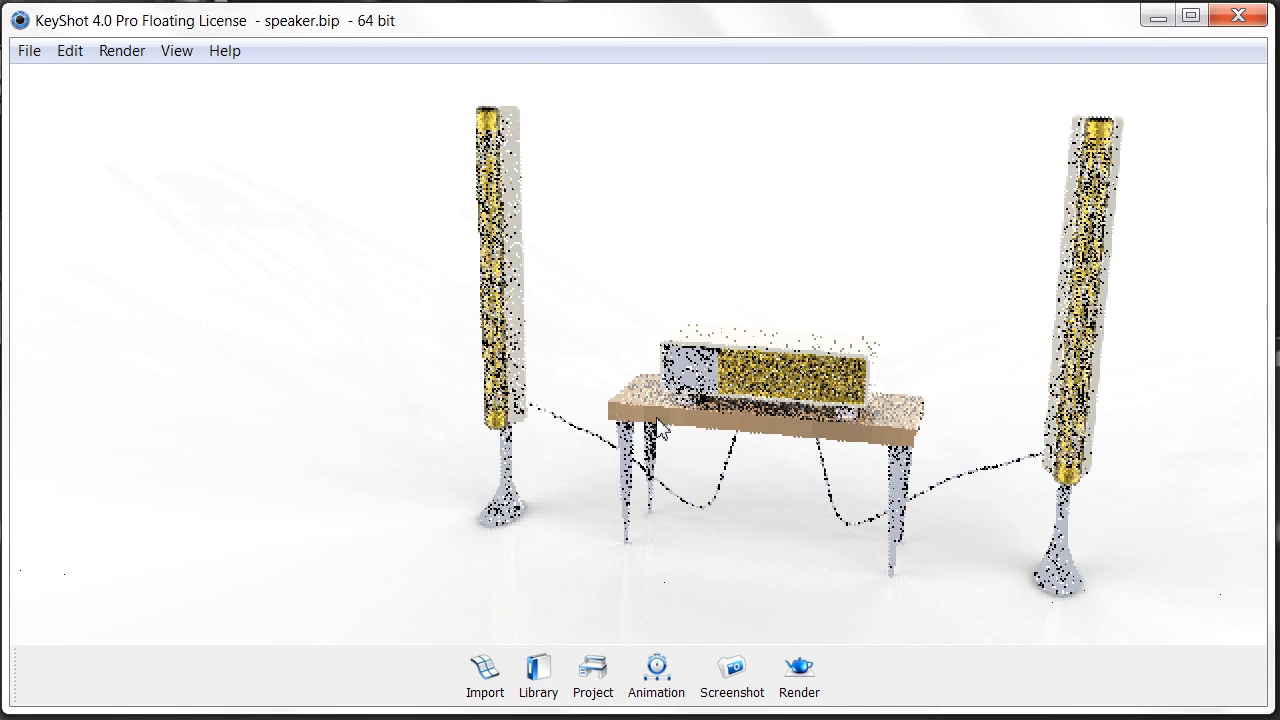
- Change the Oak blend colour to pale peach RGB 255, 214, 178, then orbit toward the table
key("space")
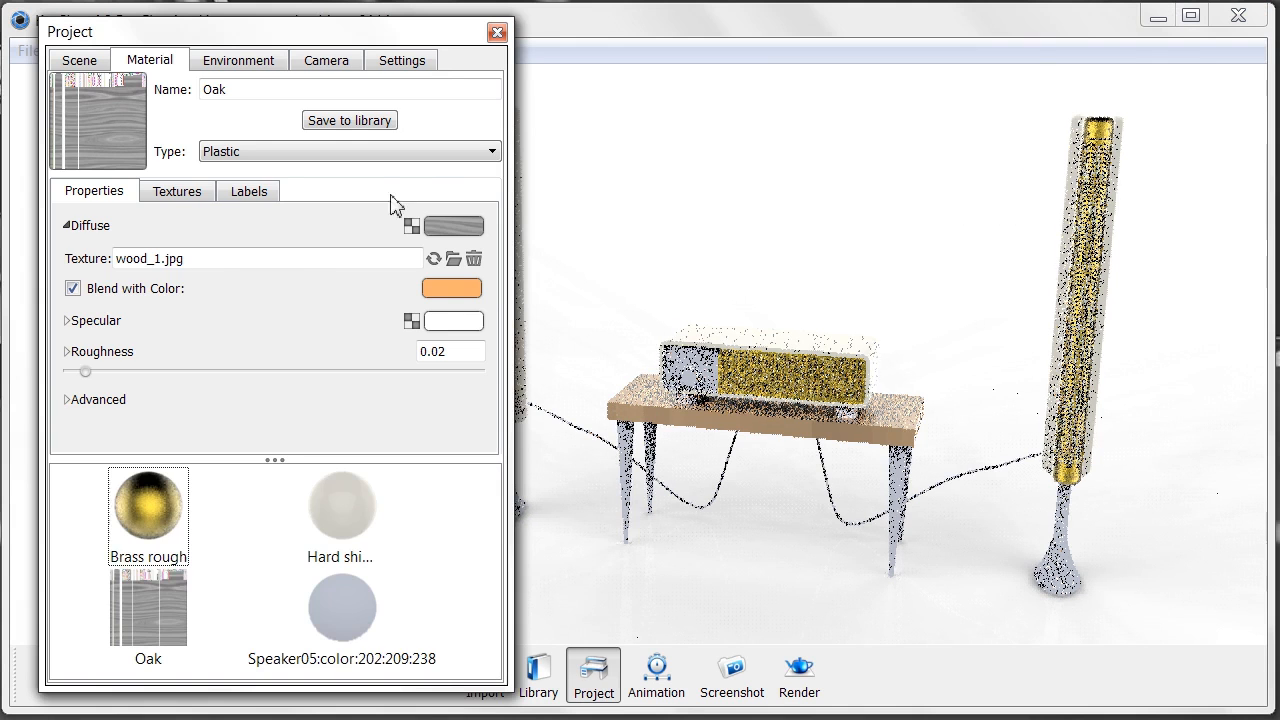
left_click(462, 289)
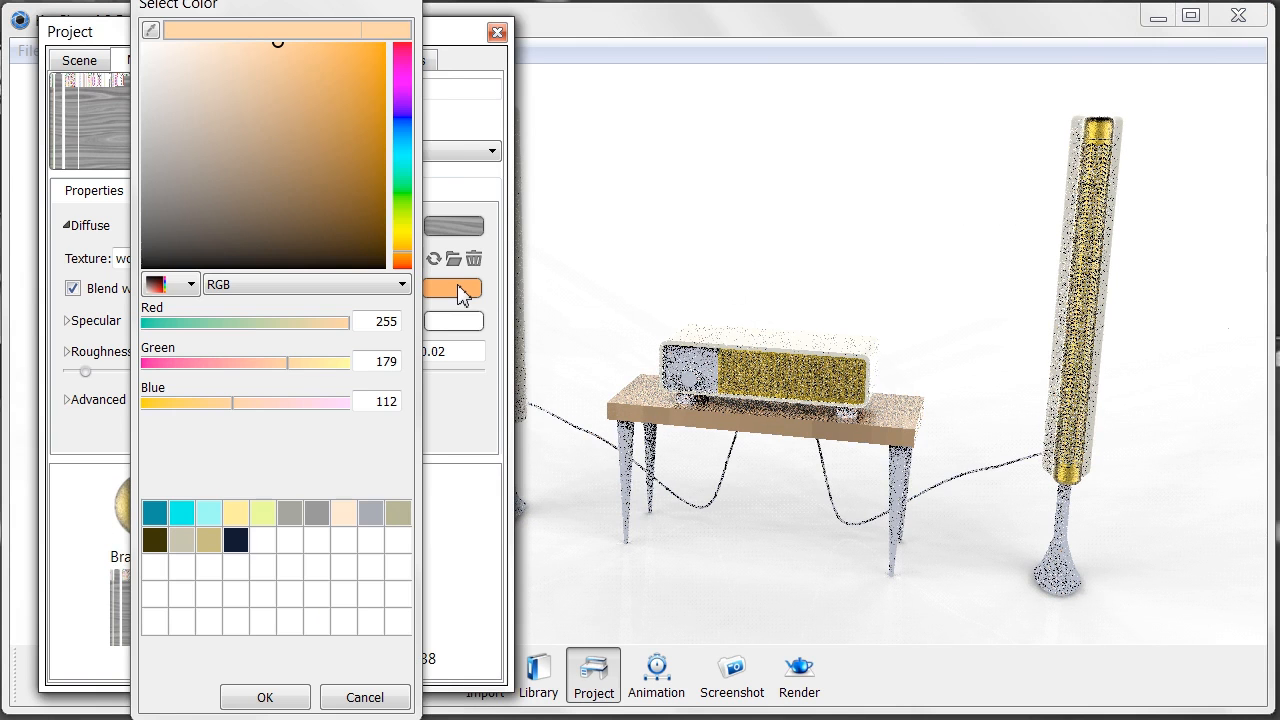
left_click(231, 48)
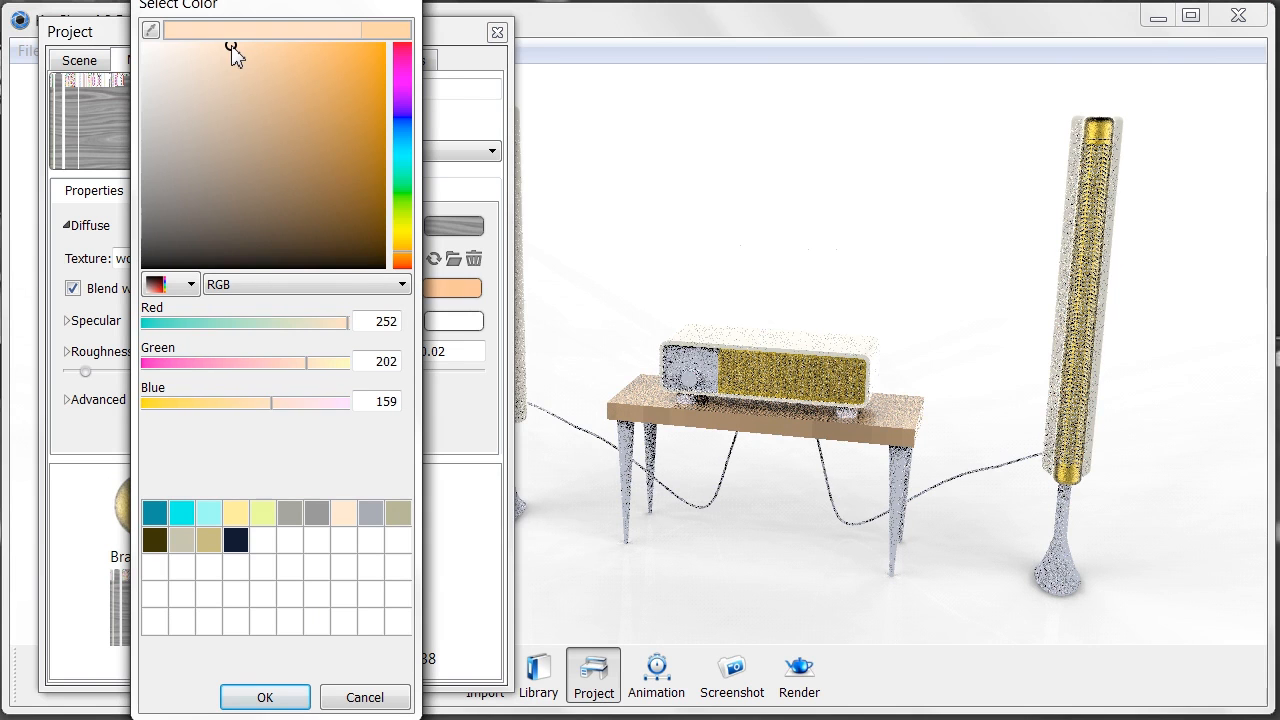
left_click_drag(230, 47, 218, 48)
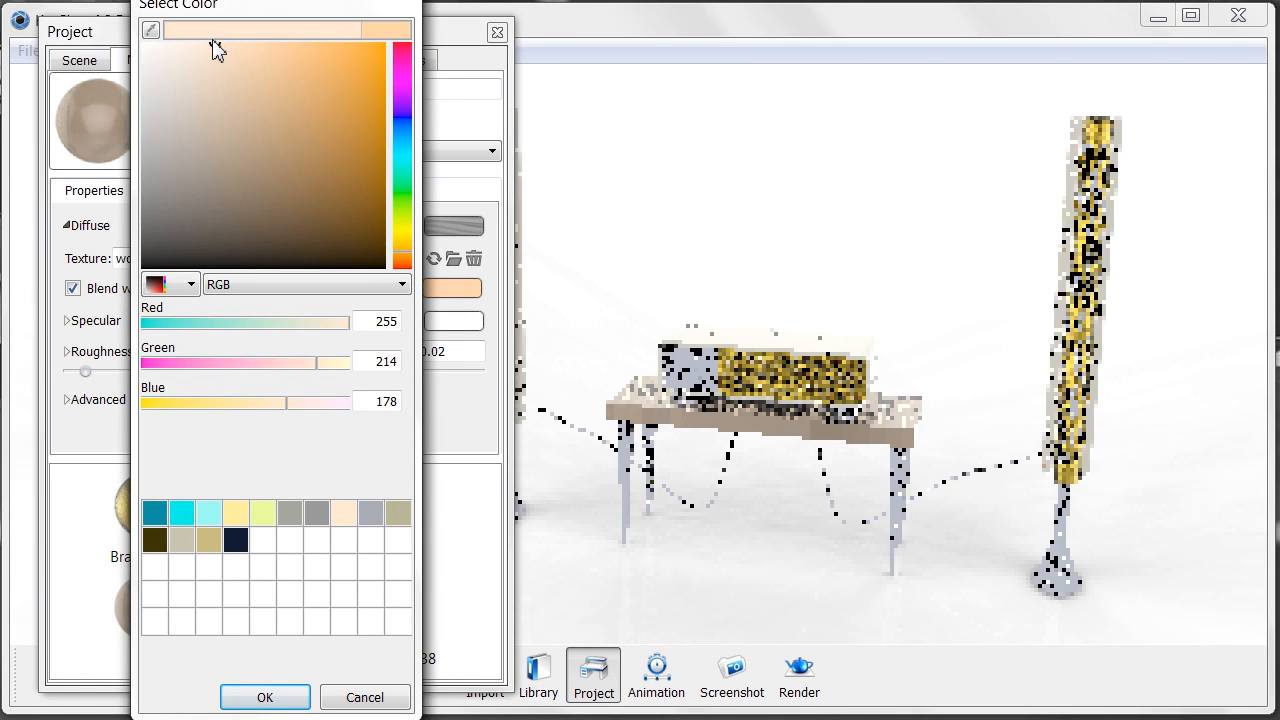
left_click(264, 697)
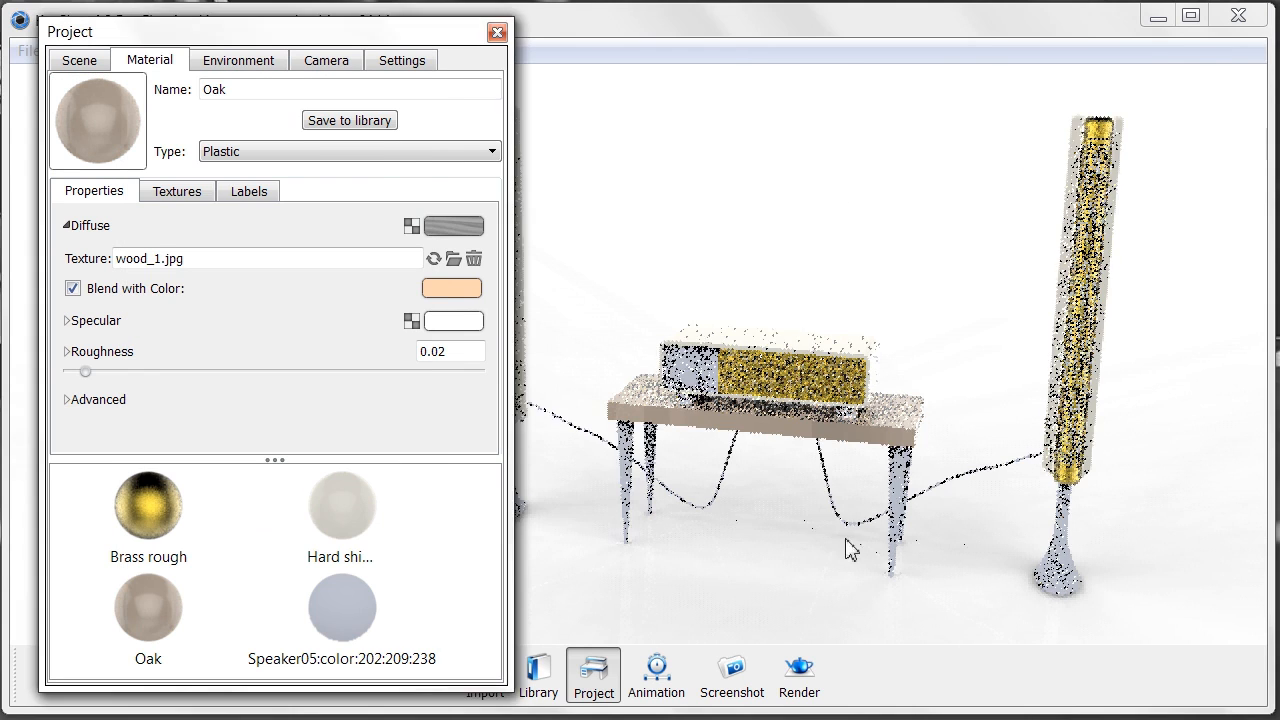
scroll(850, 530, "up", 5)
left_click_drag(851, 462, 783, 487)
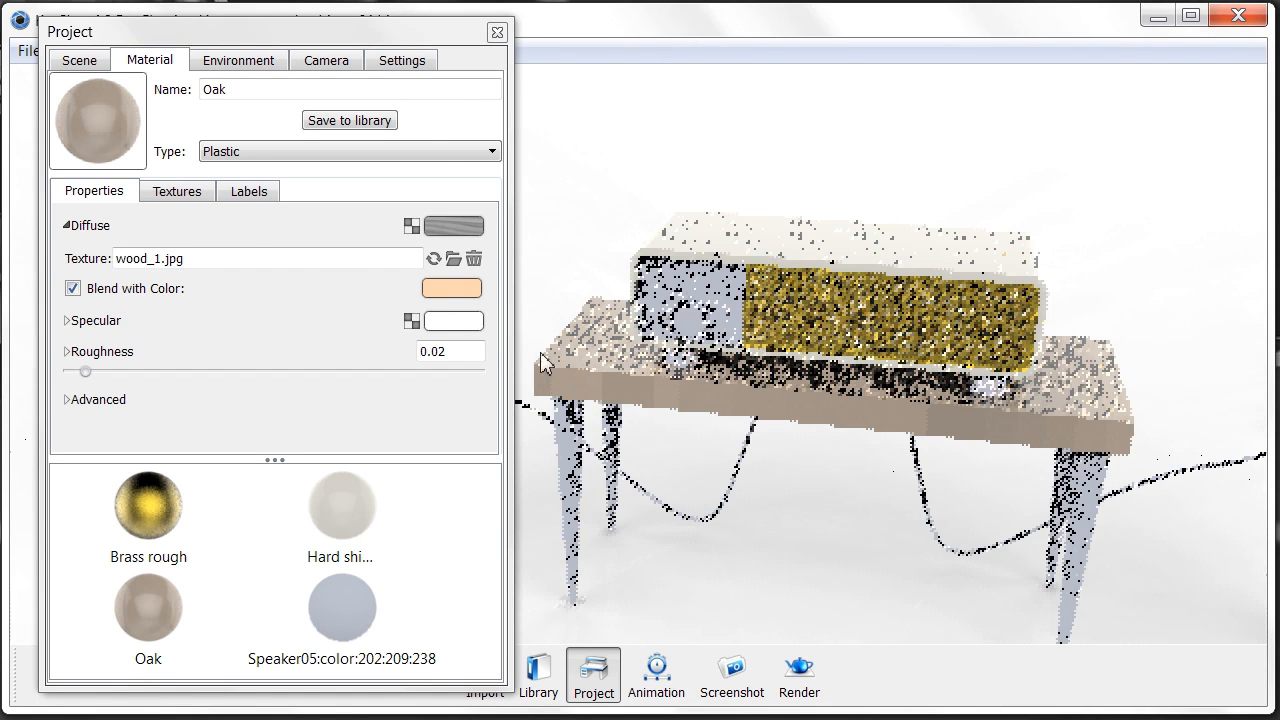
- Reduce the Oak texture scale to 0.005
left_click(179, 201)
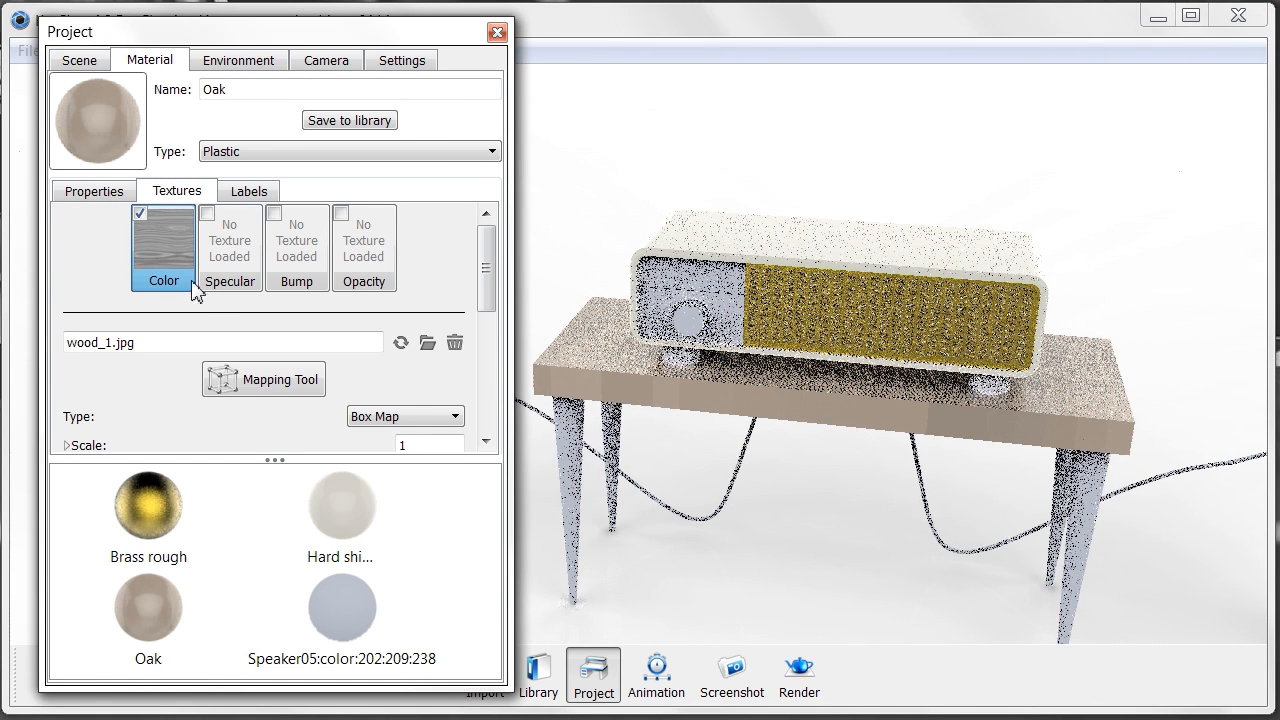
scroll(165, 342, "down", 1)
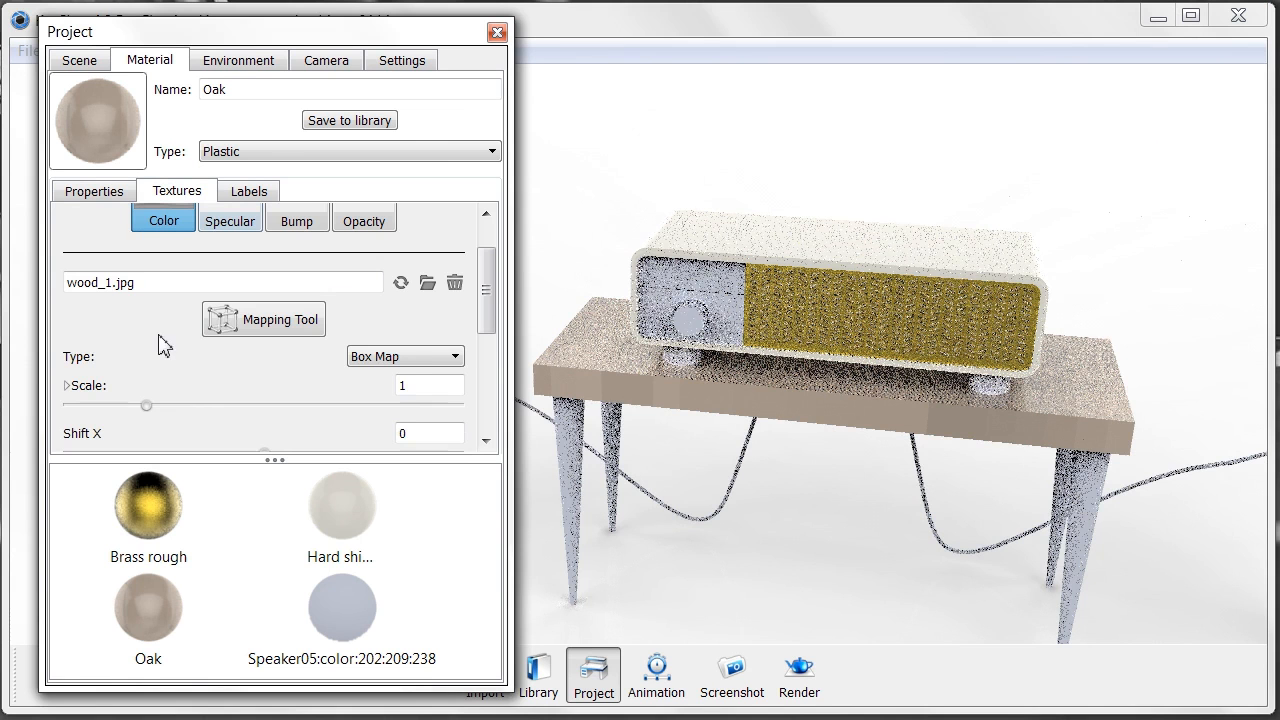
left_click_drag(147, 406, 84, 422)
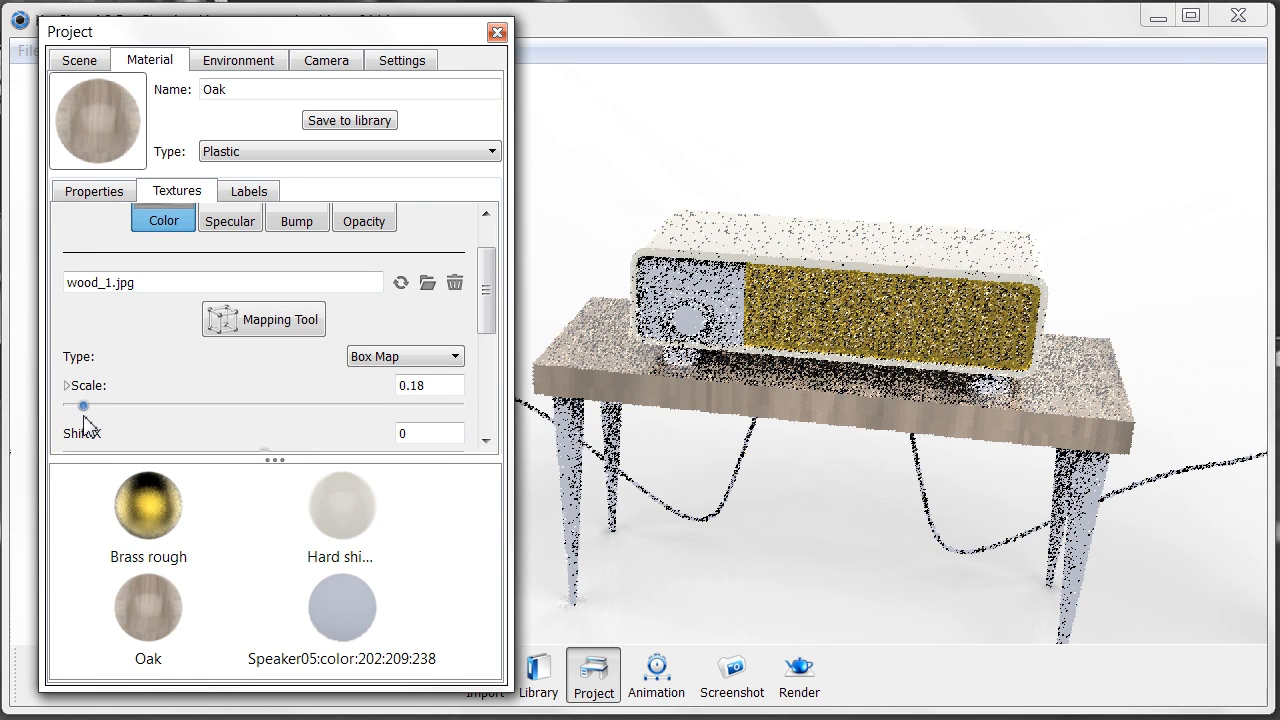
left_click_drag(84, 420, 77, 420)
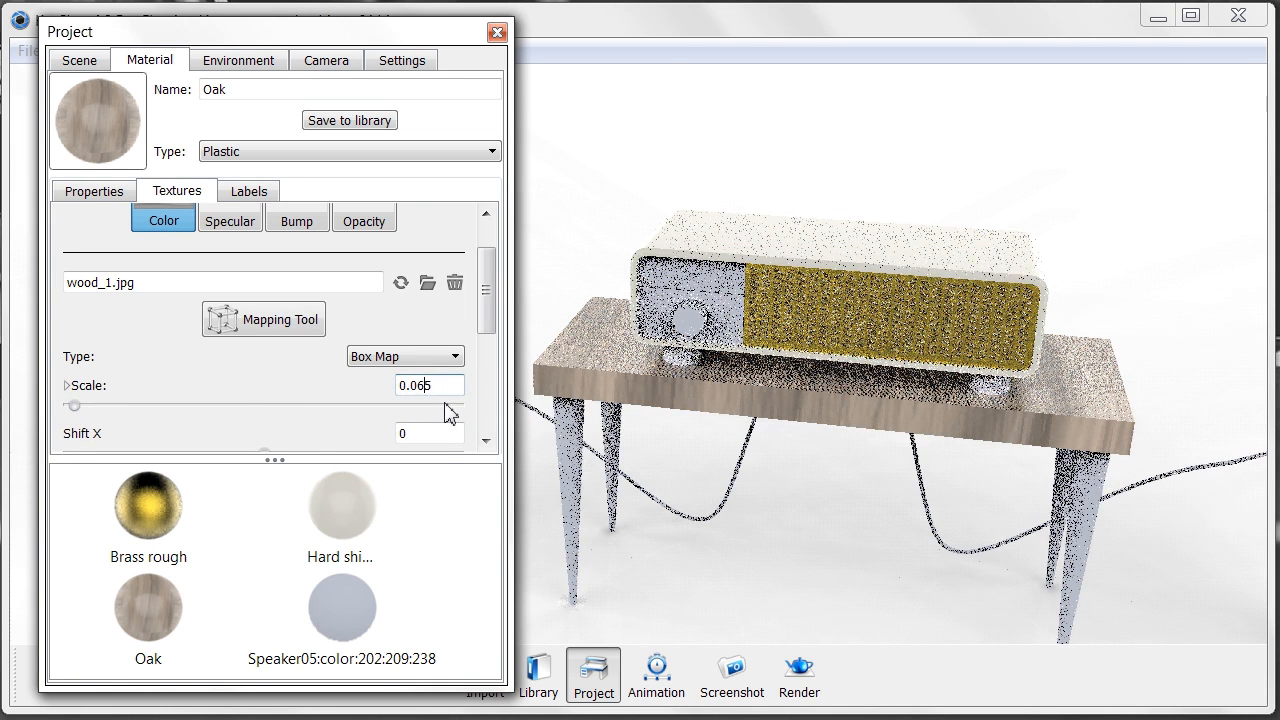
key("BackSpace")
type("2")
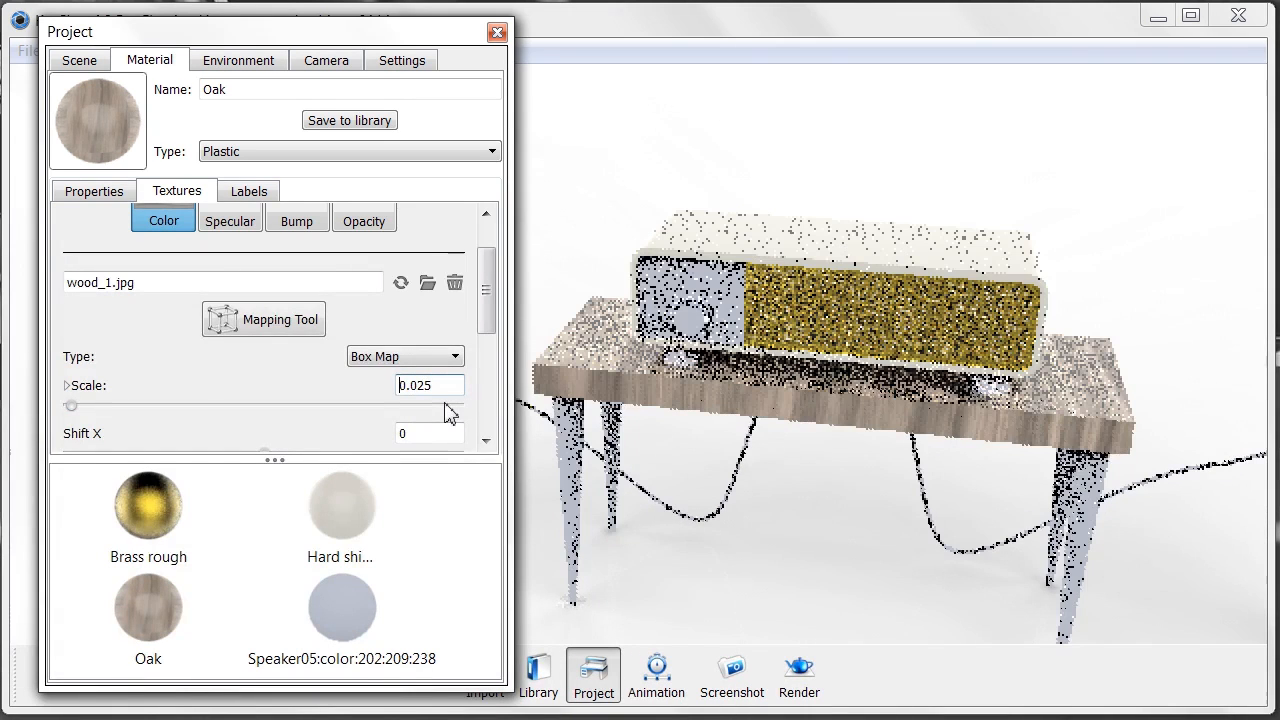
key("BackSpace")
type("0")
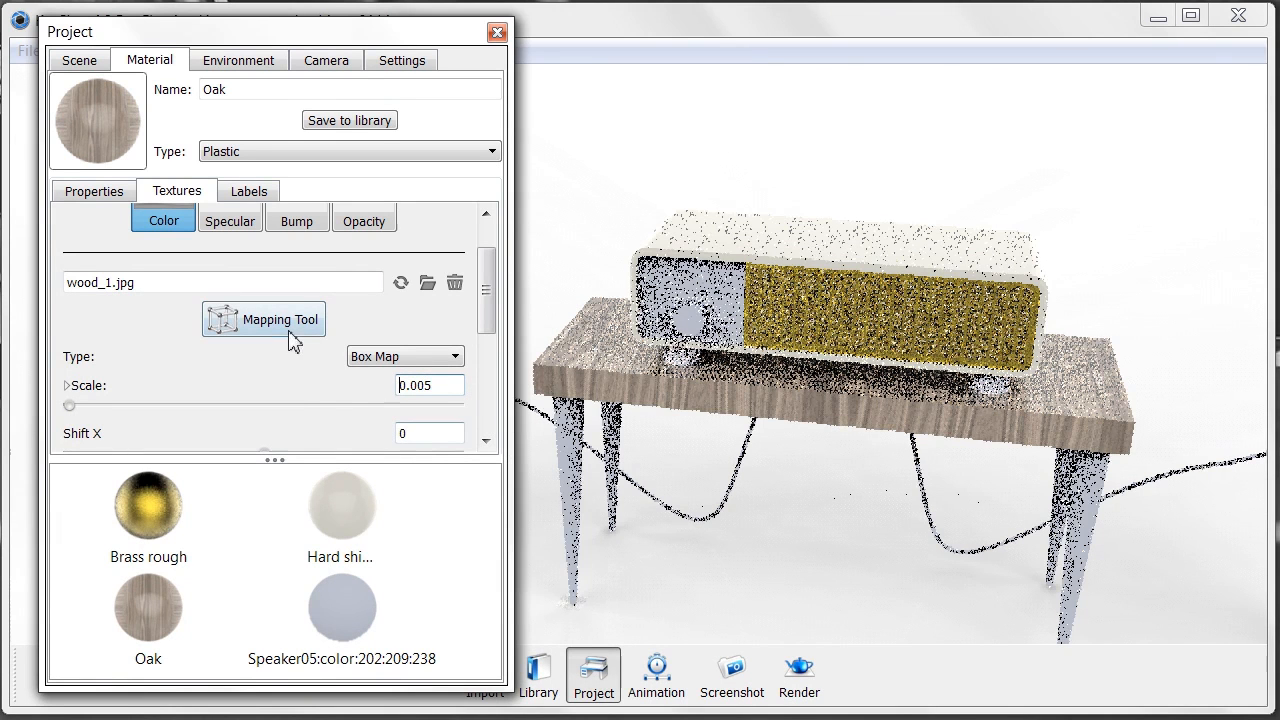
- Change the Oak texture angle from 90 to 0 and close the Project window
left_click_drag(491, 286, 486, 351)
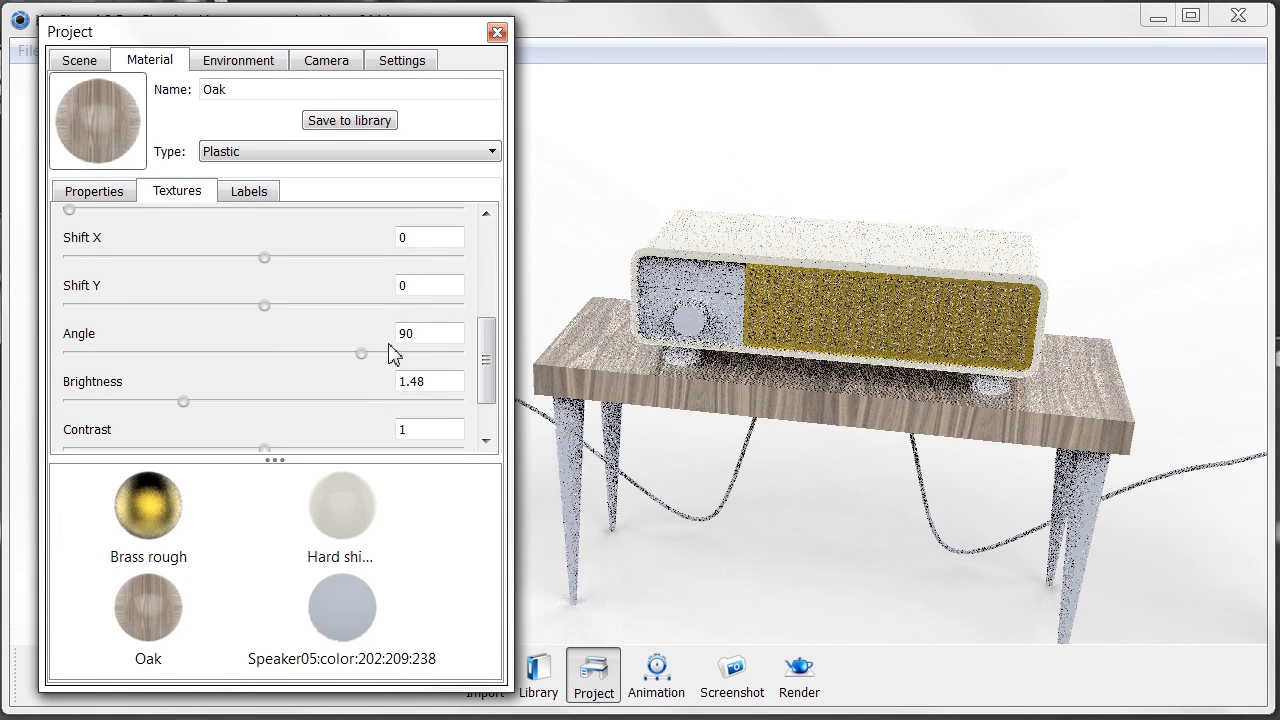
double_click(428, 338)
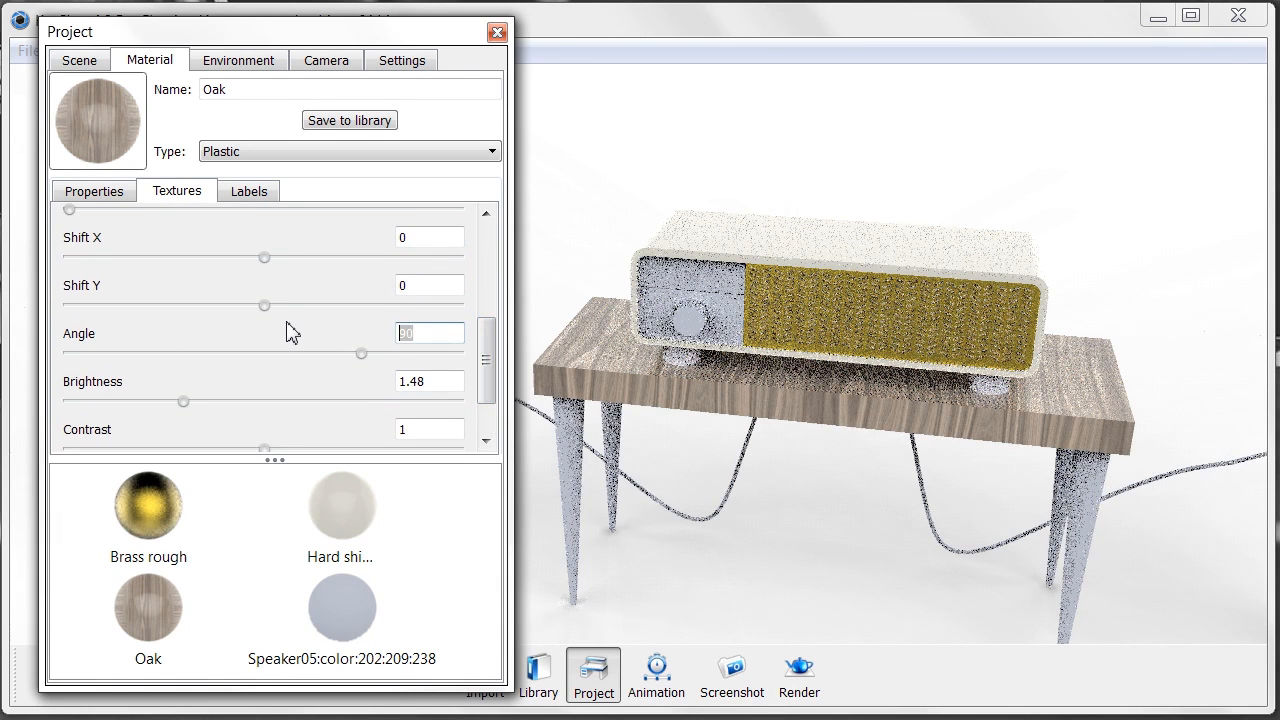
type("0")
key("Return")
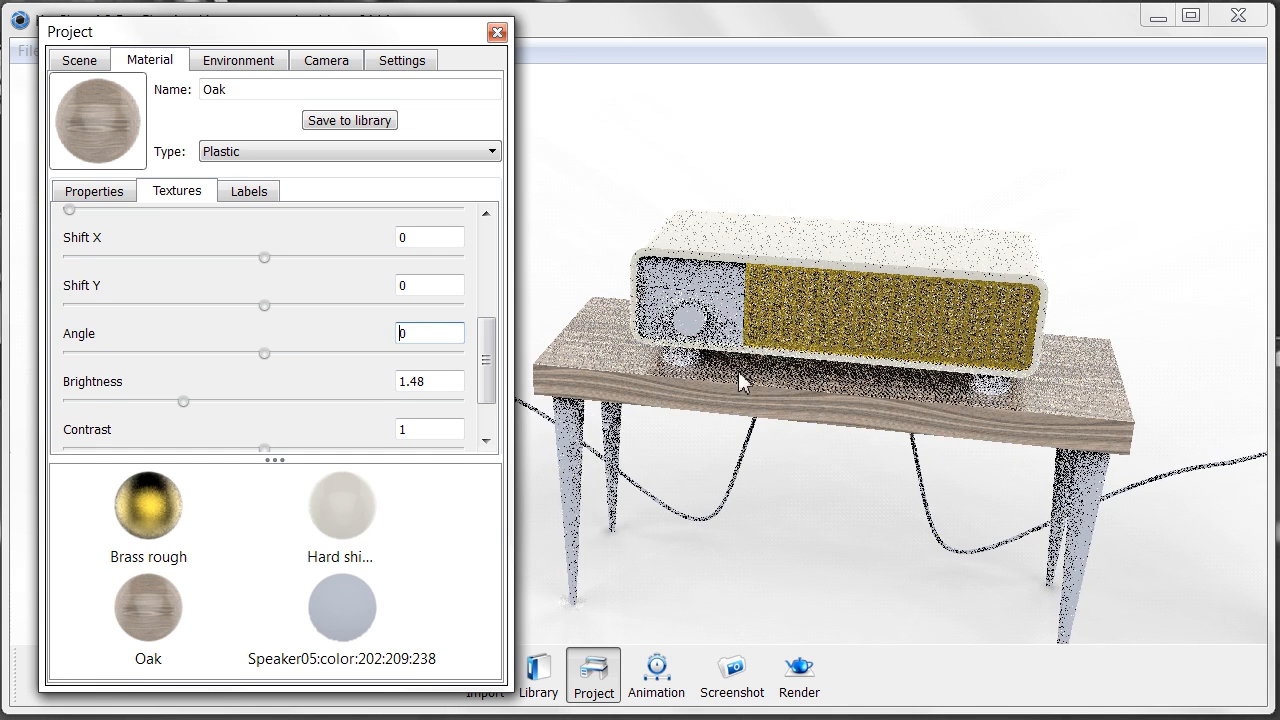
left_click(497, 32)
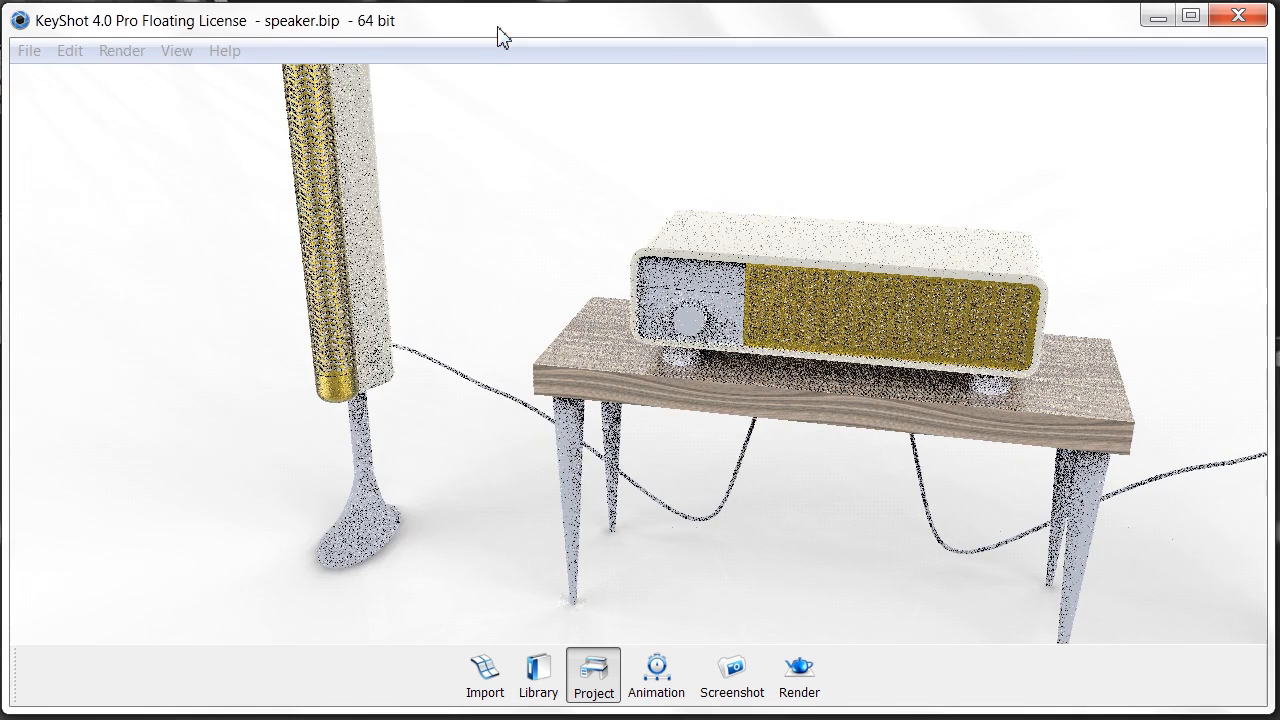
- Lower the camera and unlink the table's left front leg material from the other legs
left_click_drag(655, 316, 558, 422)
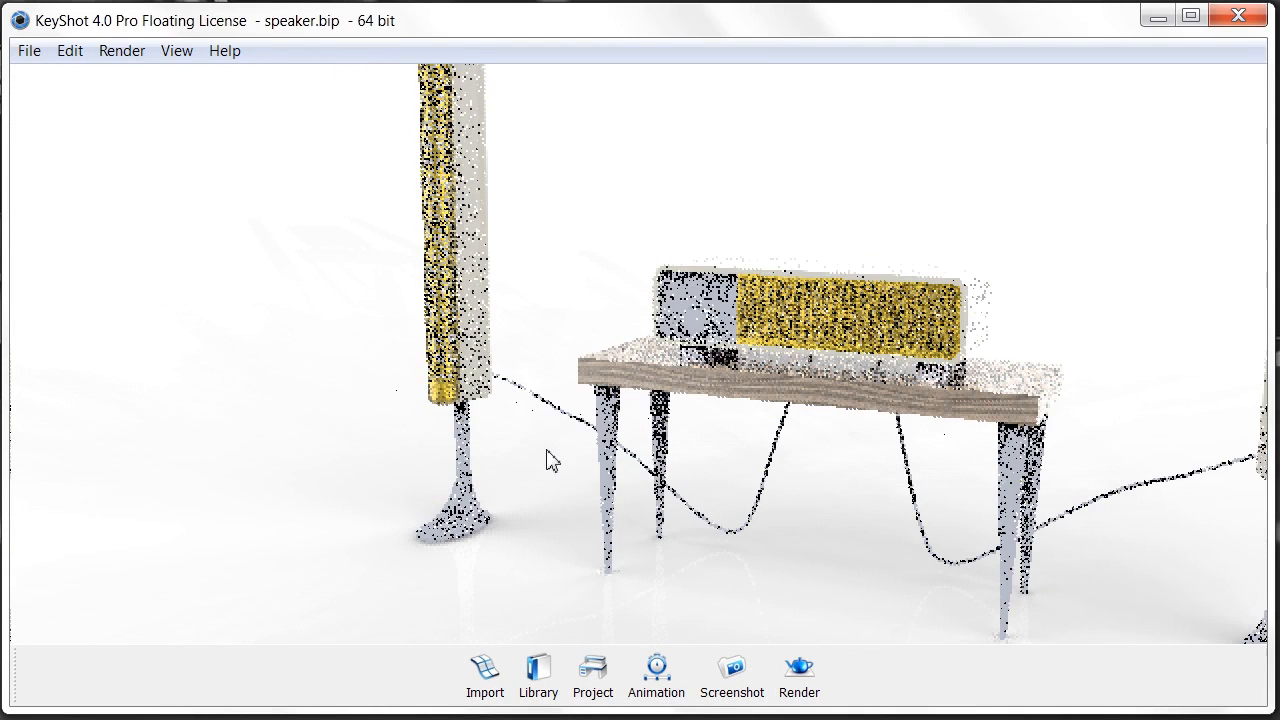
left_click(540, 675)
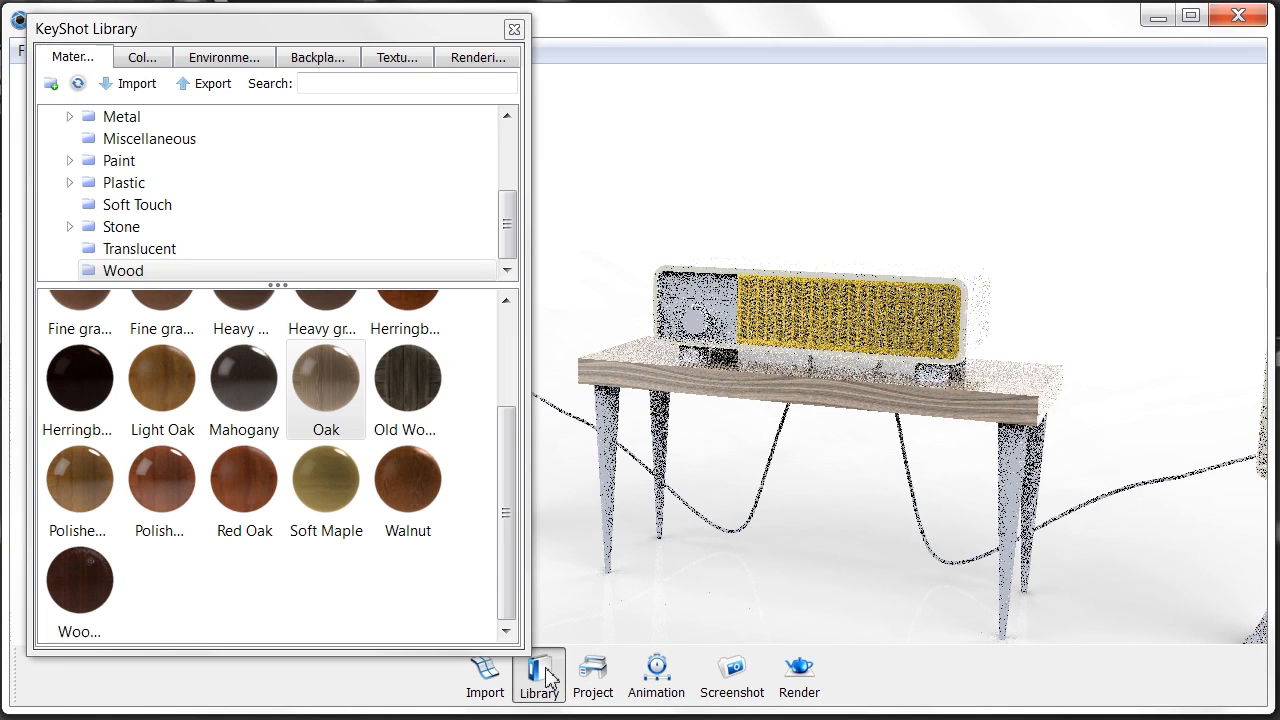
right_click(613, 420)
left_click(688, 476)
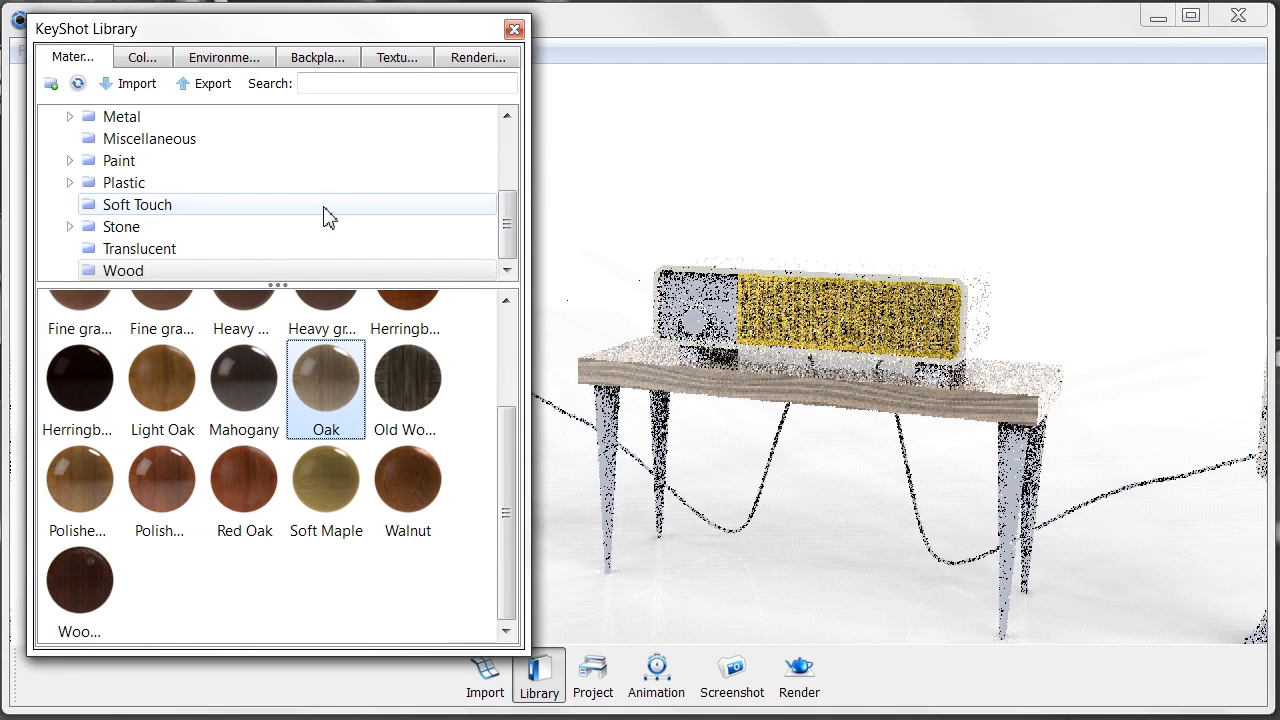
- Apply Glass dense white from the Glass library to the left front leg, then close the library
scroll(328, 218, "up", 1)
scroll(325, 215, "up", 2)
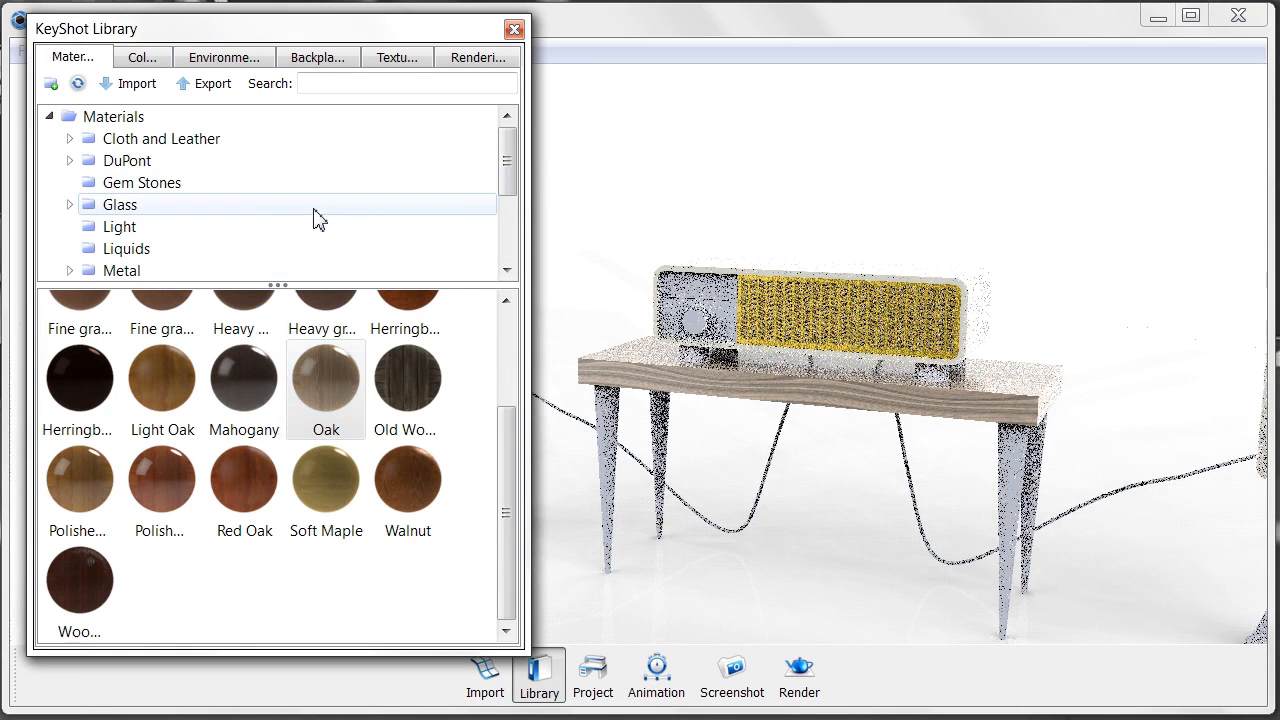
left_click(314, 206)
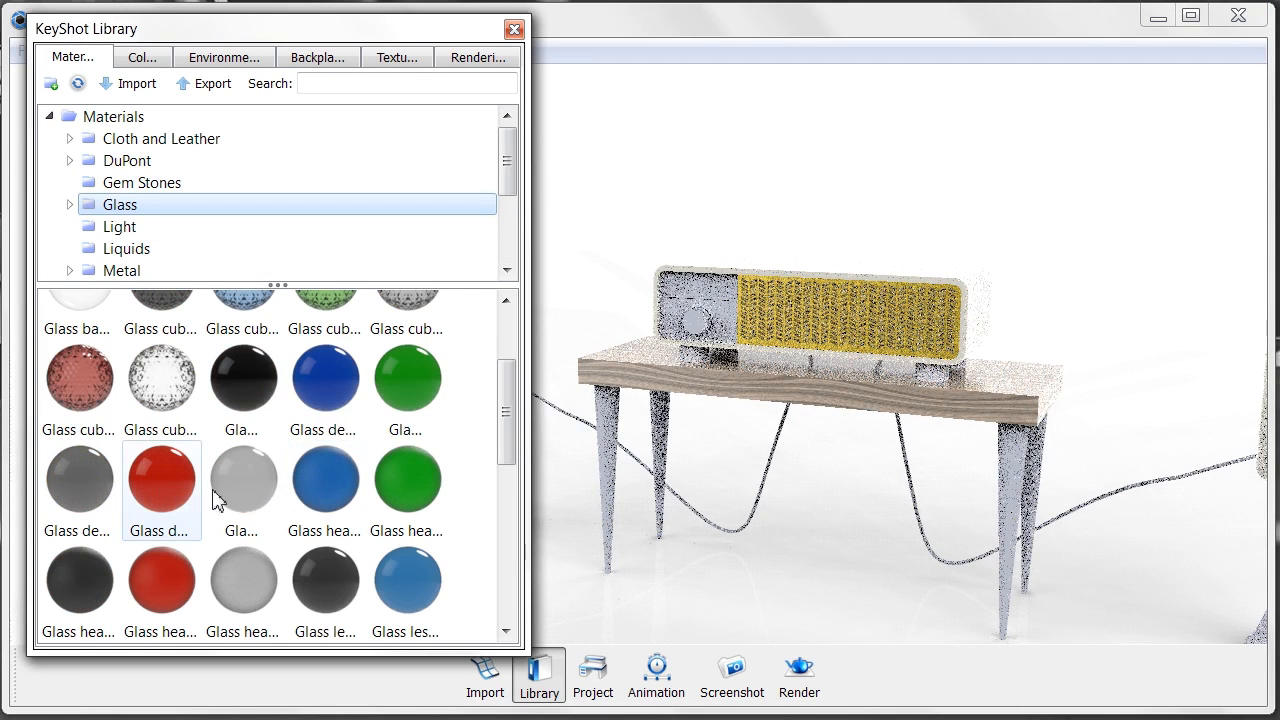
mouse_move(252, 488)
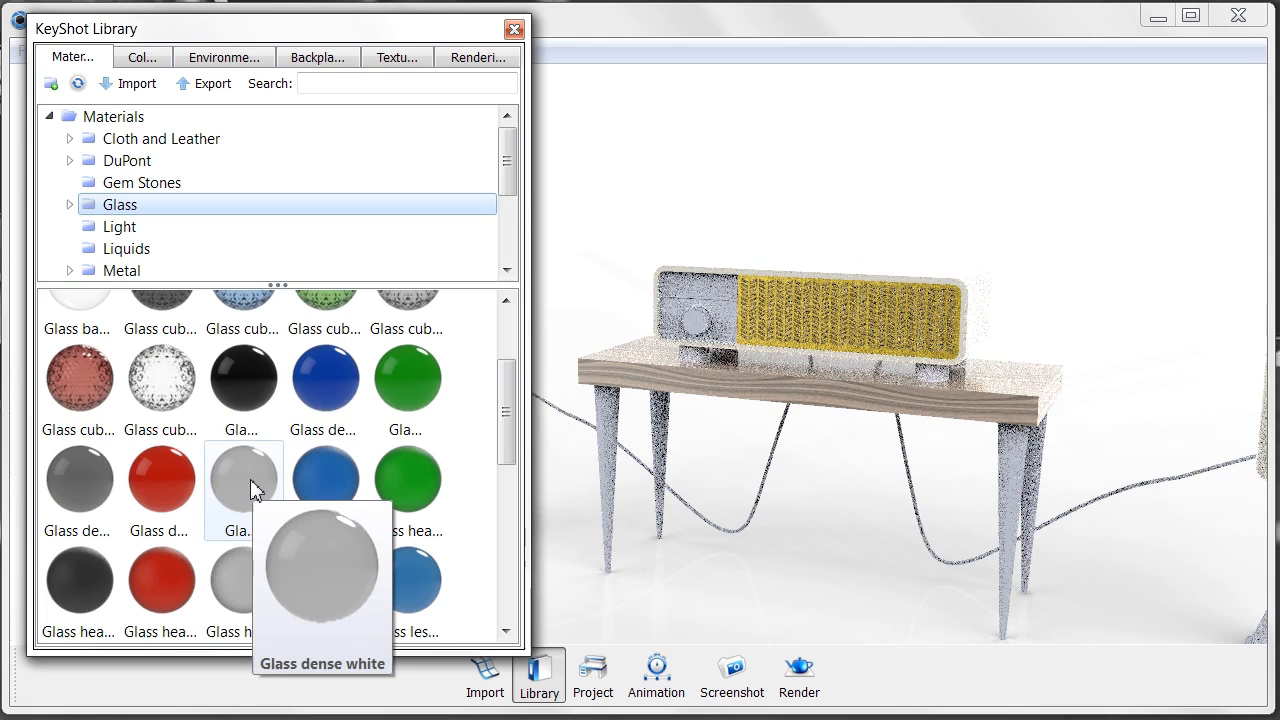
left_click(250, 485)
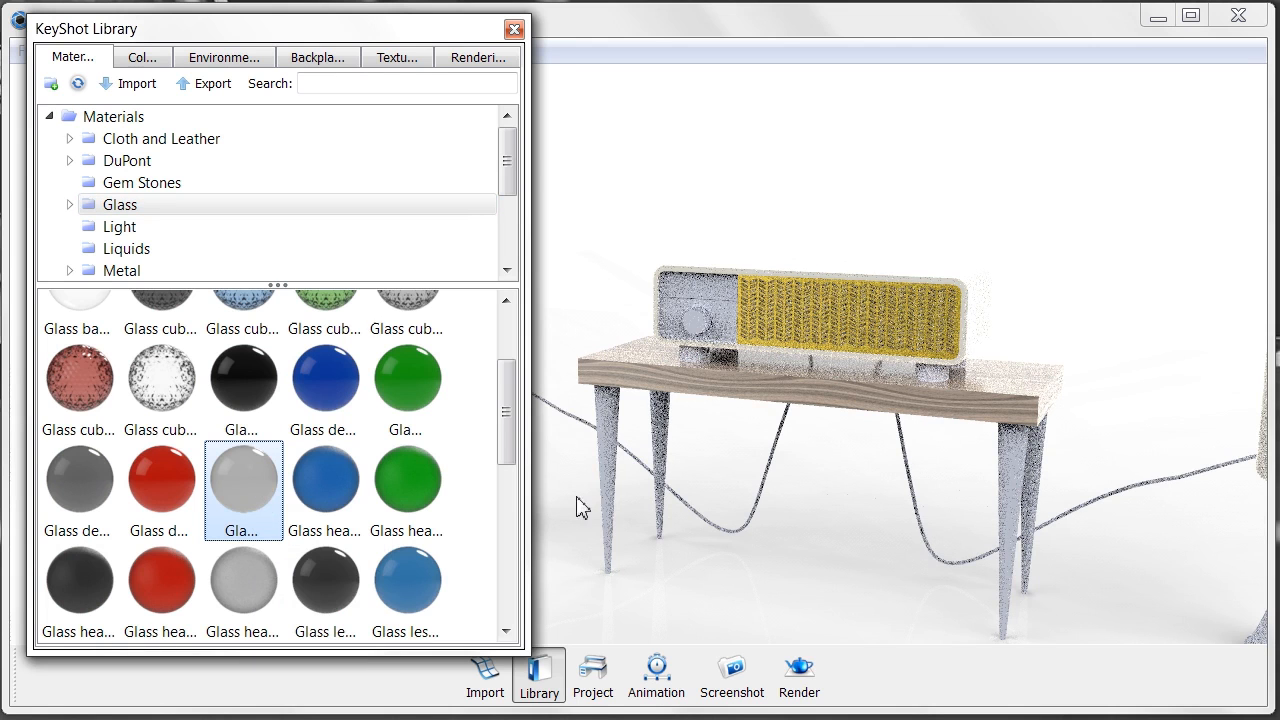
left_click_drag(608, 491, 606, 489)
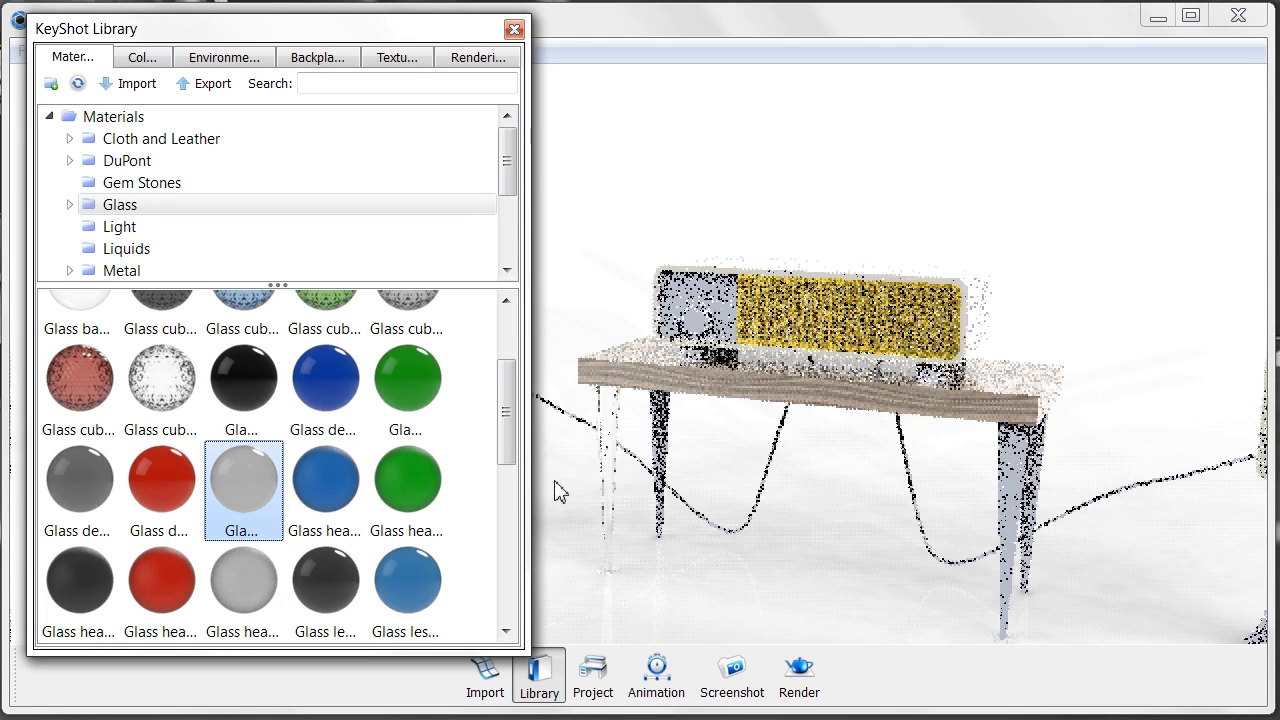
left_click(514, 29)
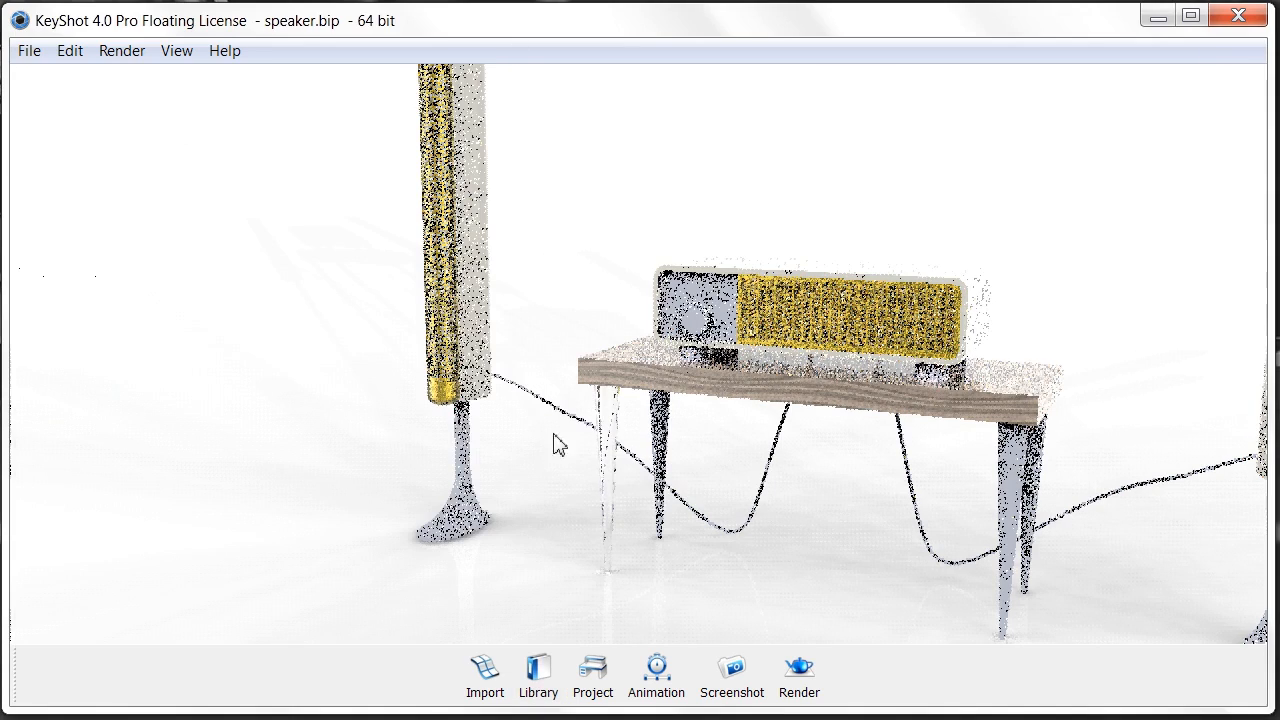
- Unlink the back table leg and apply Glass dense white to it
right_click(662, 423)
left_click(730, 486)
left_click(589, 669)
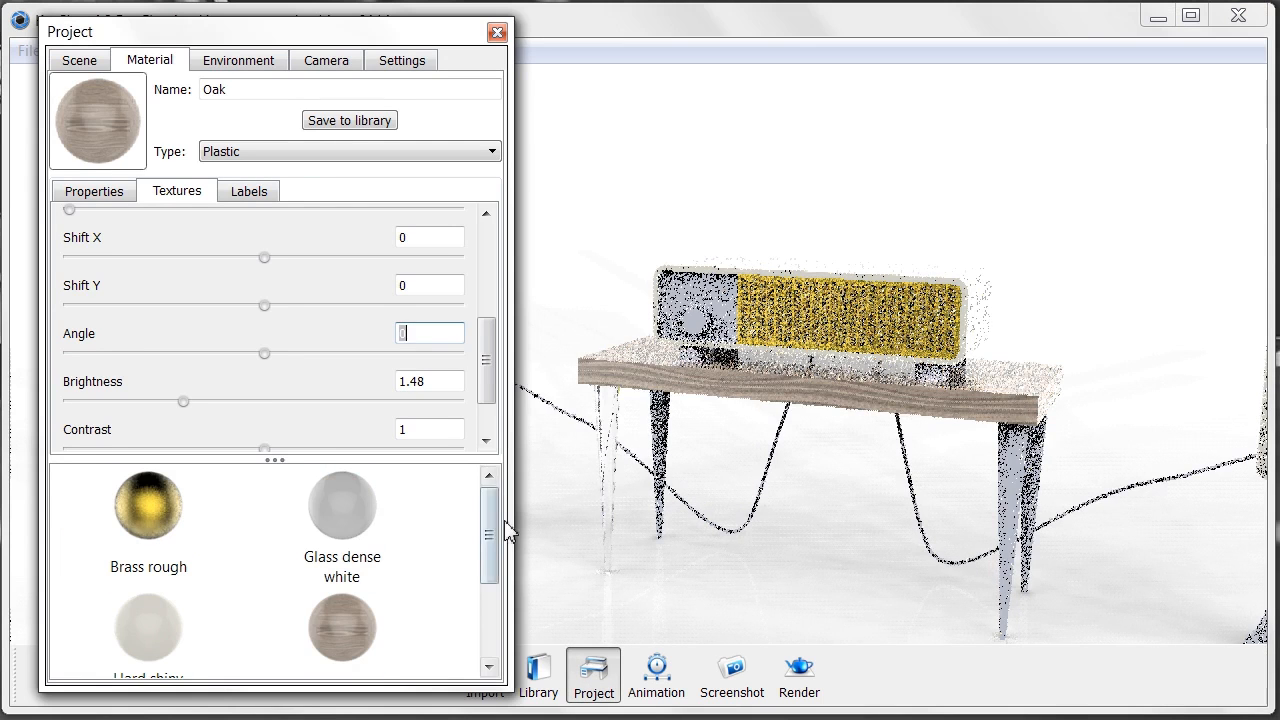
left_click_drag(493, 530, 498, 602)
scroll(337, 509, "up", 2)
left_click_drag(337, 509, 666, 432)
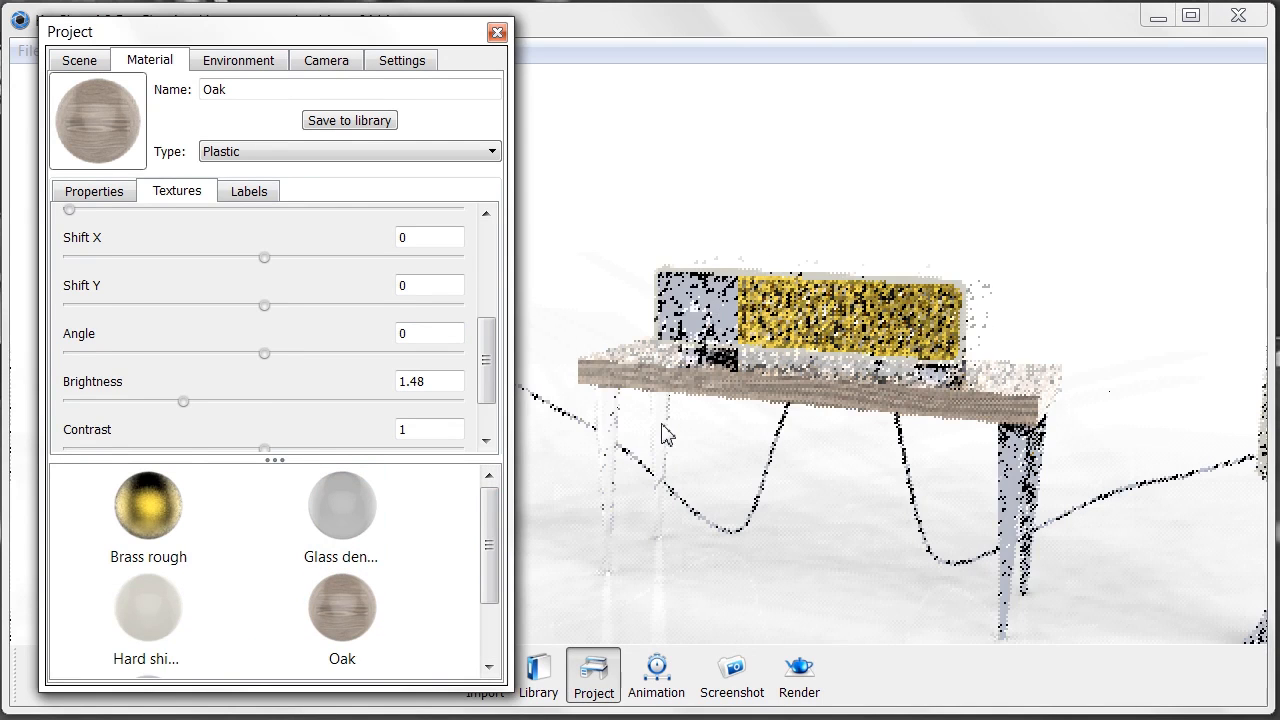
- Unlink the front table leg and make it Glass dense white
right_click(1005, 486)
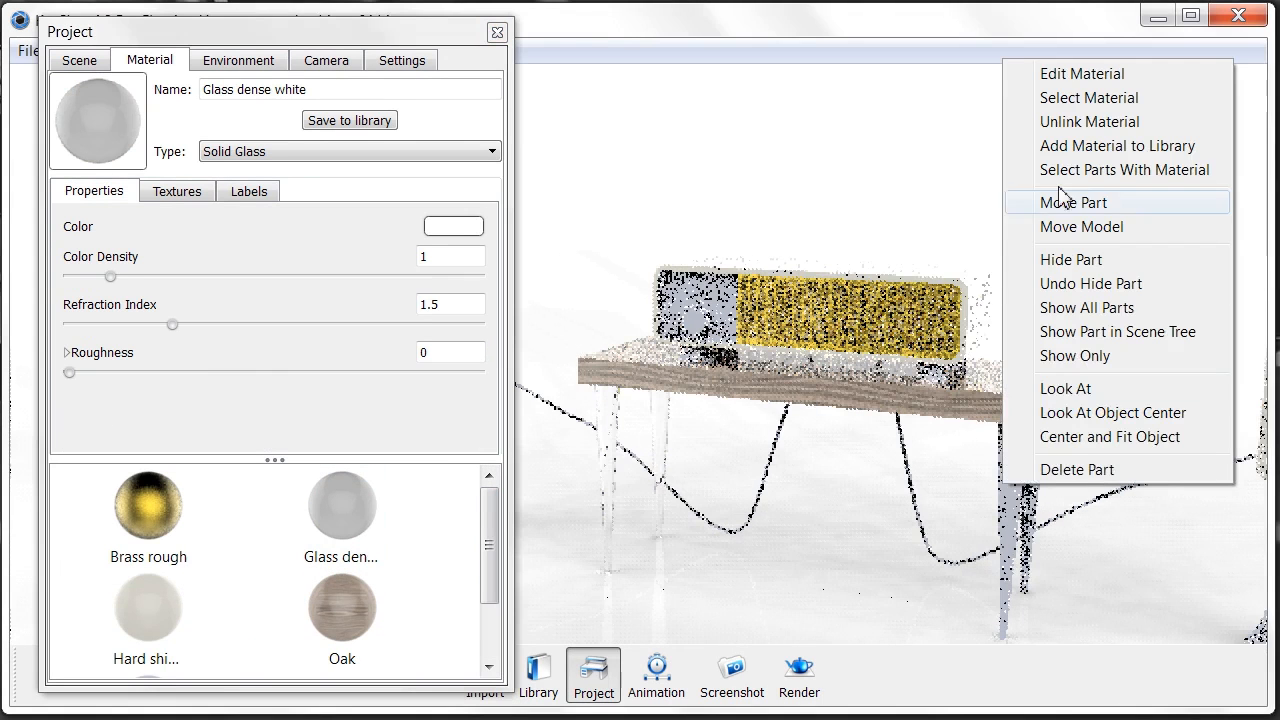
left_click(1085, 122)
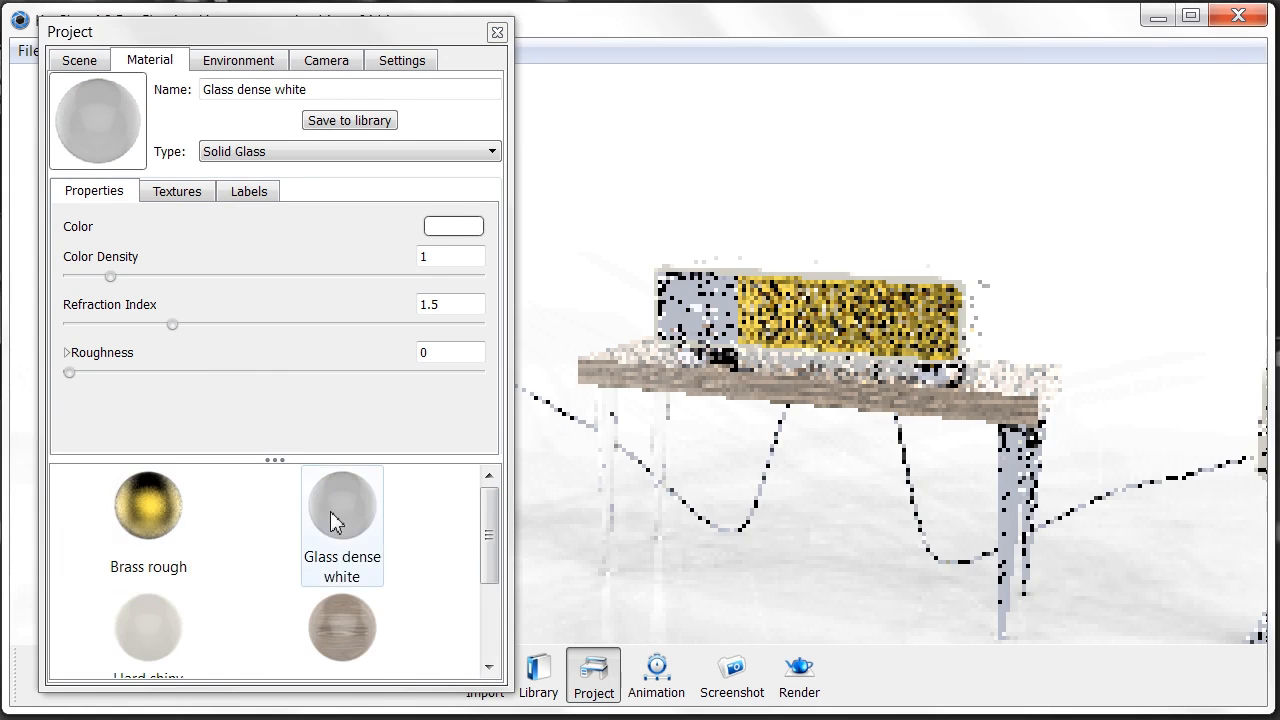
left_click(335, 520)
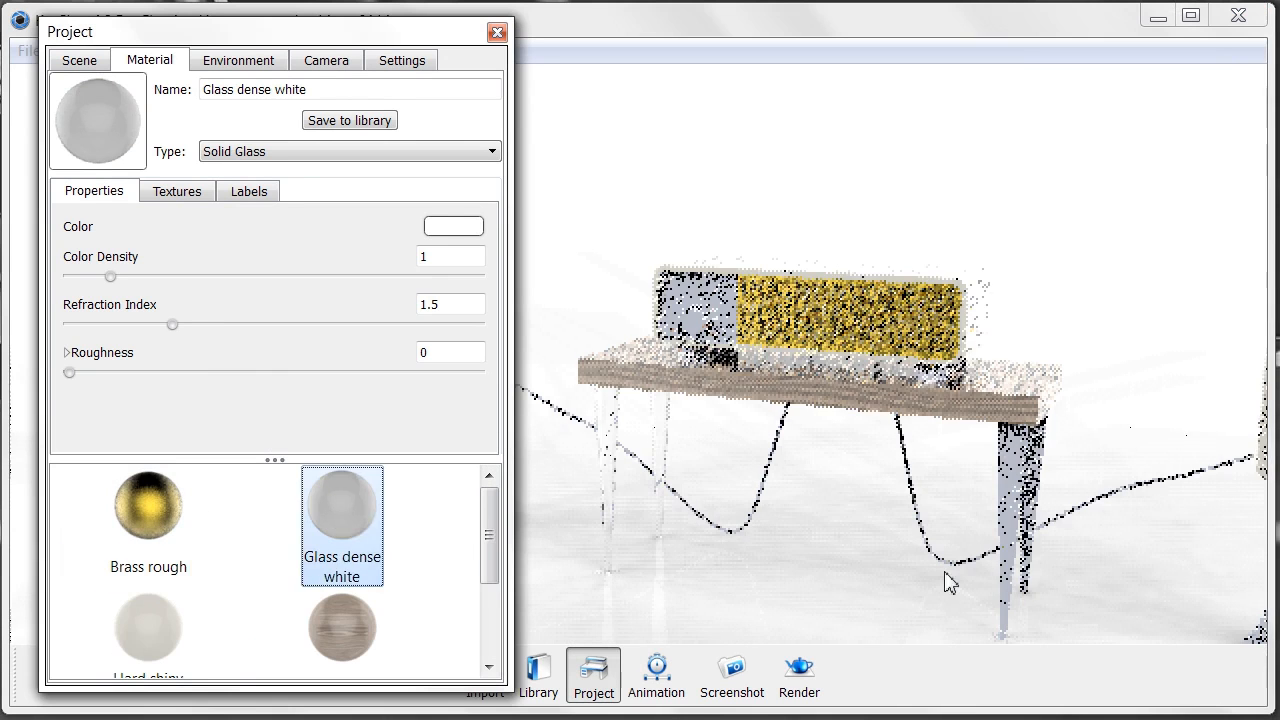
right_click(1031, 469)
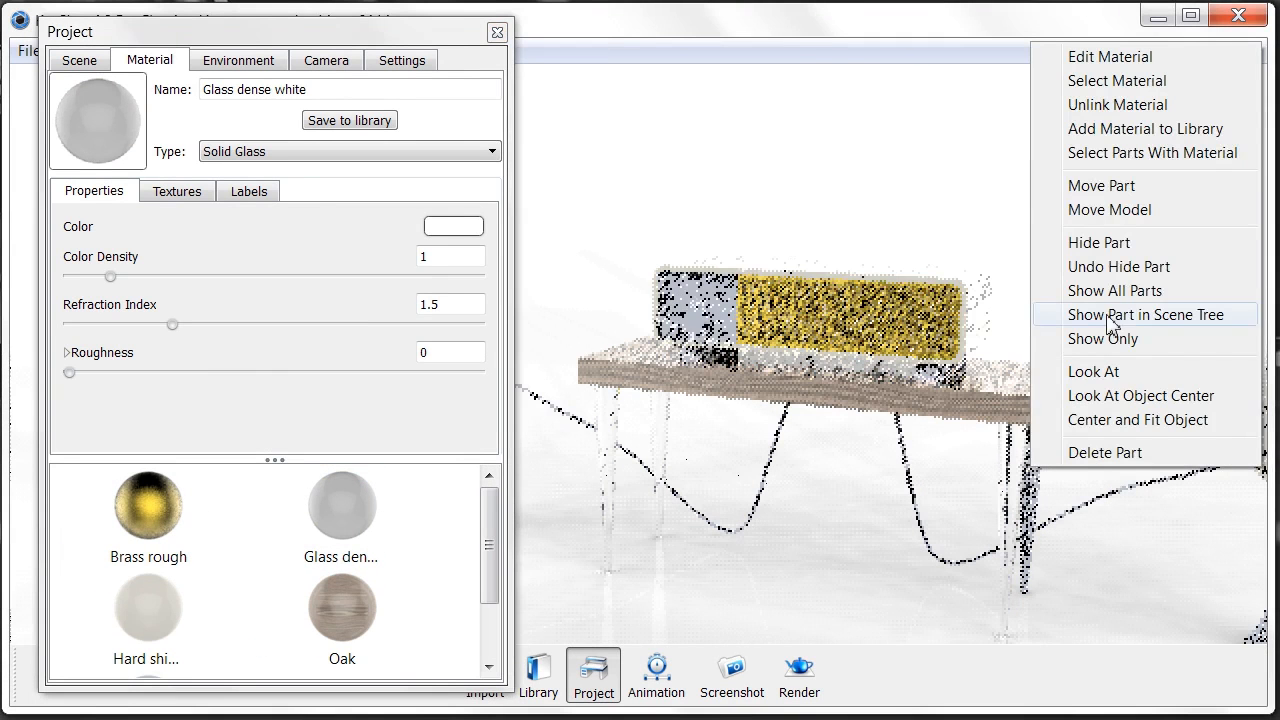
left_click(1091, 106)
left_click_drag(341, 503, 1042, 445)
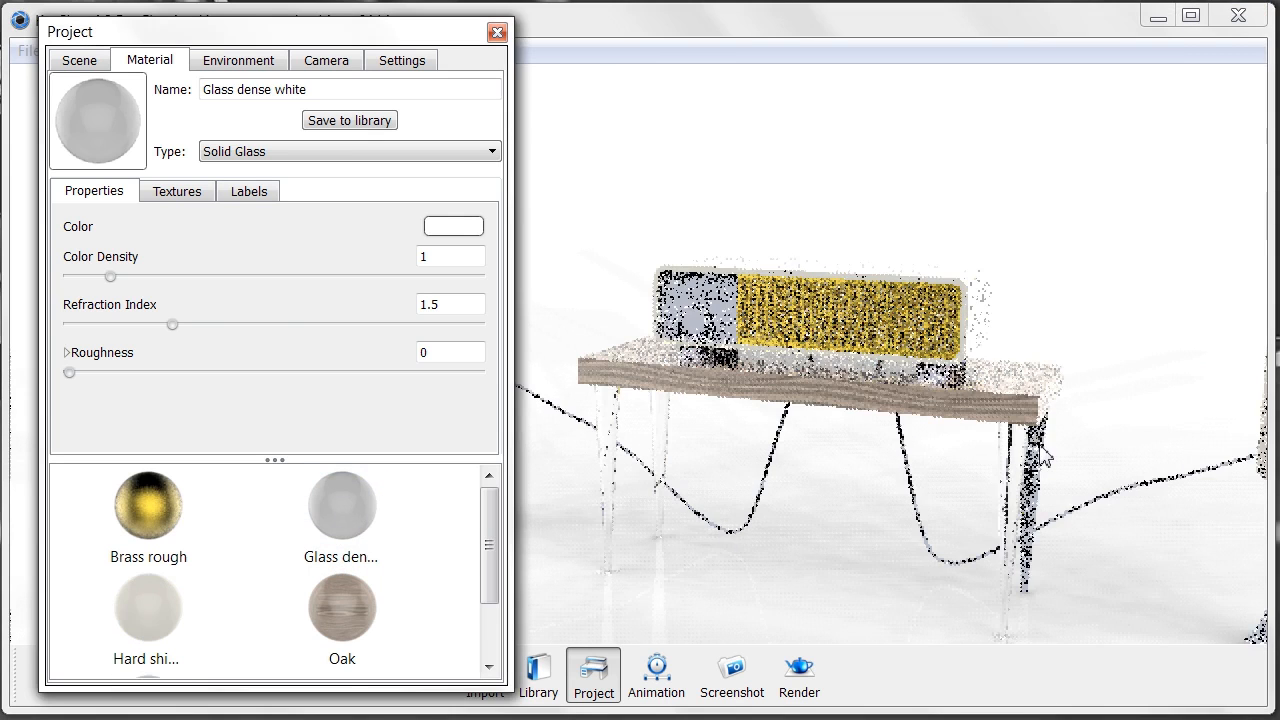
left_click(743, 485)
- Rotate around the table, unlink another leg, and select Glass dense white
middle_click_drag(787, 350, 787, 316)
scroll(787, 322, "up", 4)
left_click_drag(735, 340, 662, 346)
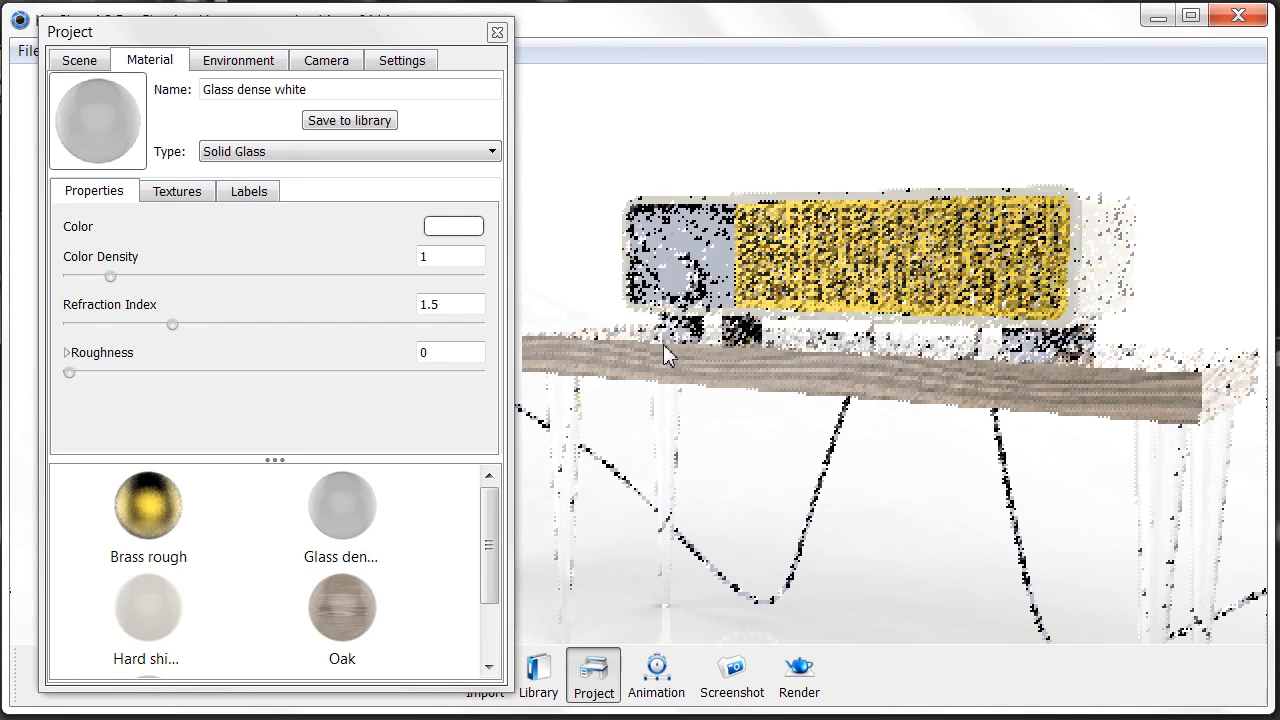
right_click(672, 332)
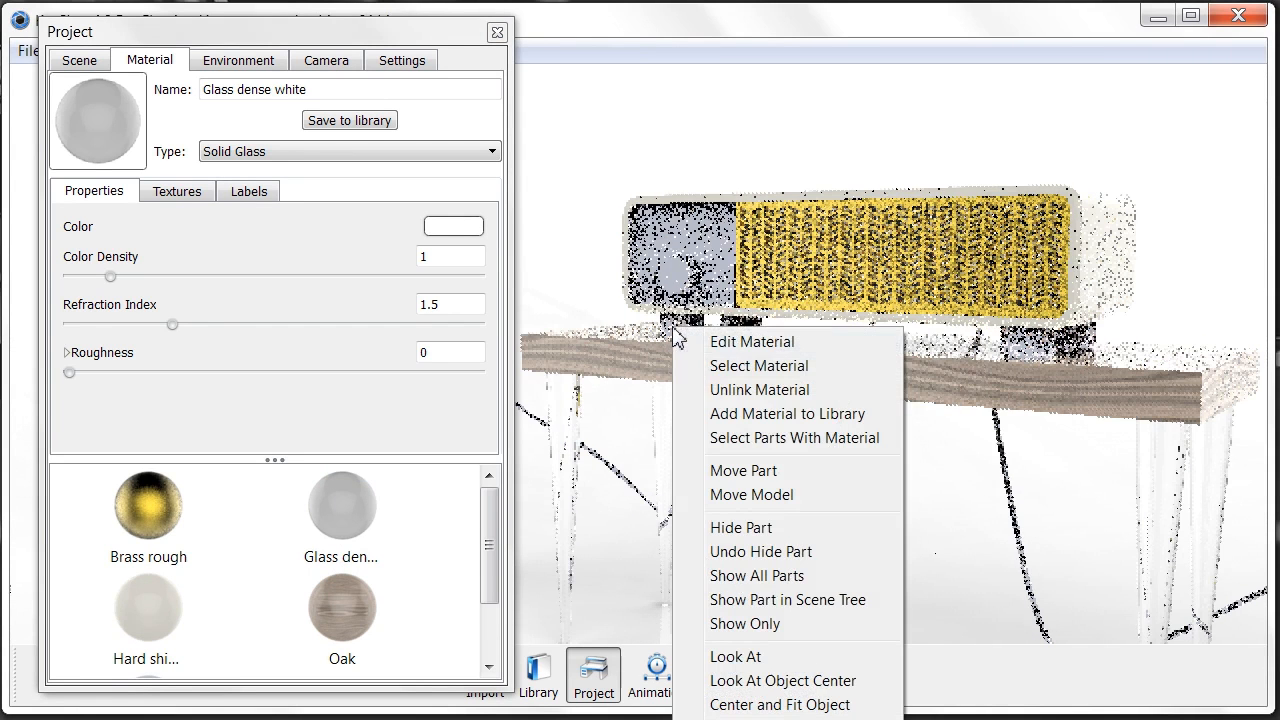
left_click(759, 390)
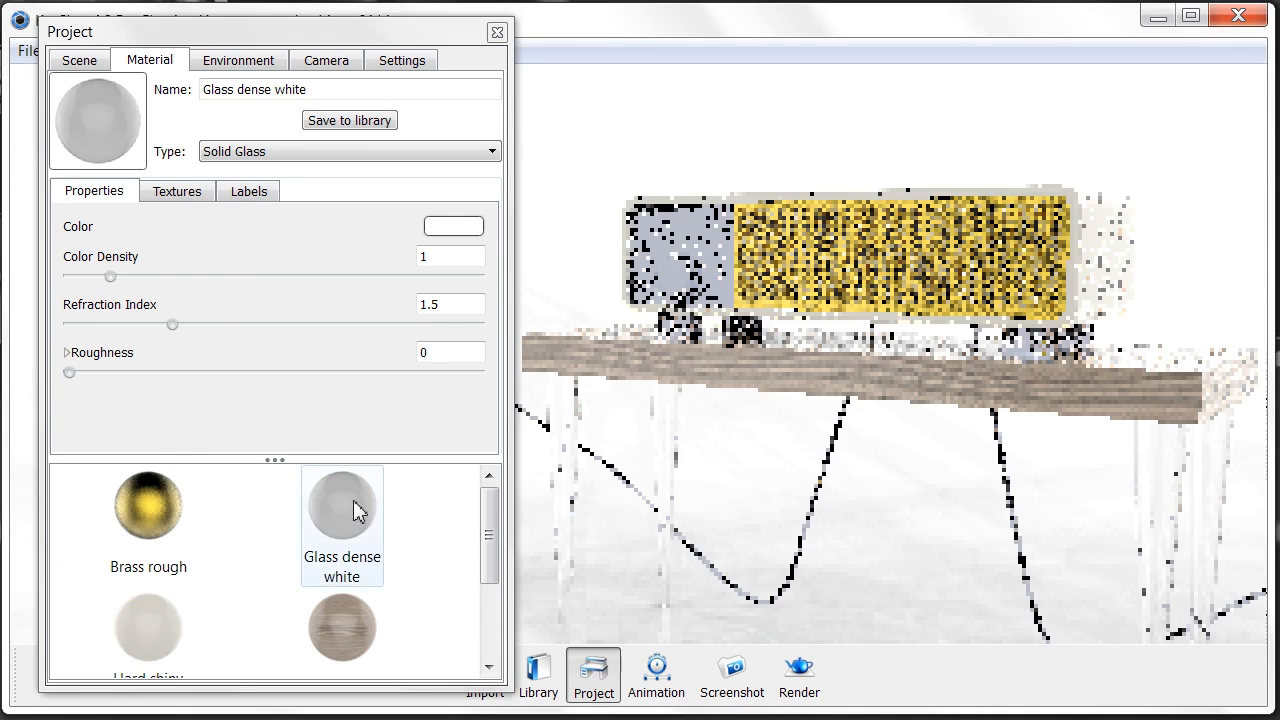
left_click(355, 508)
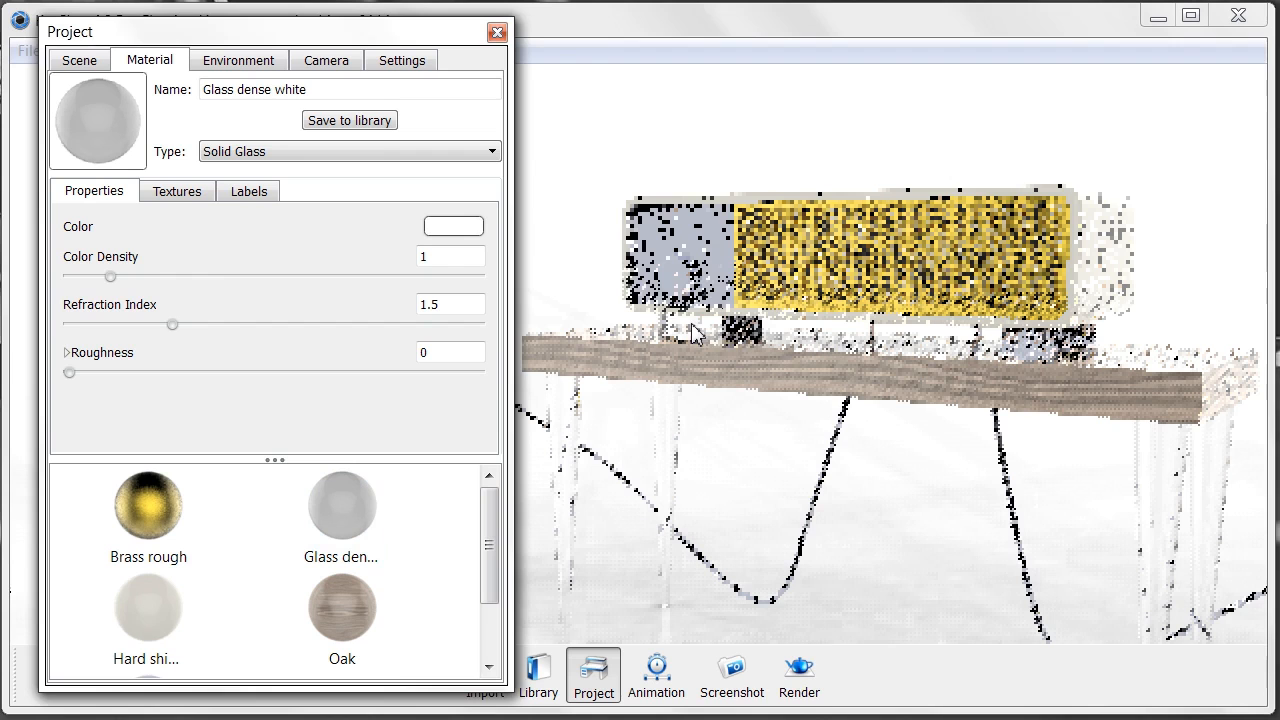
- Unlink the materials of two more legs, including the right leg
right_click(748, 335)
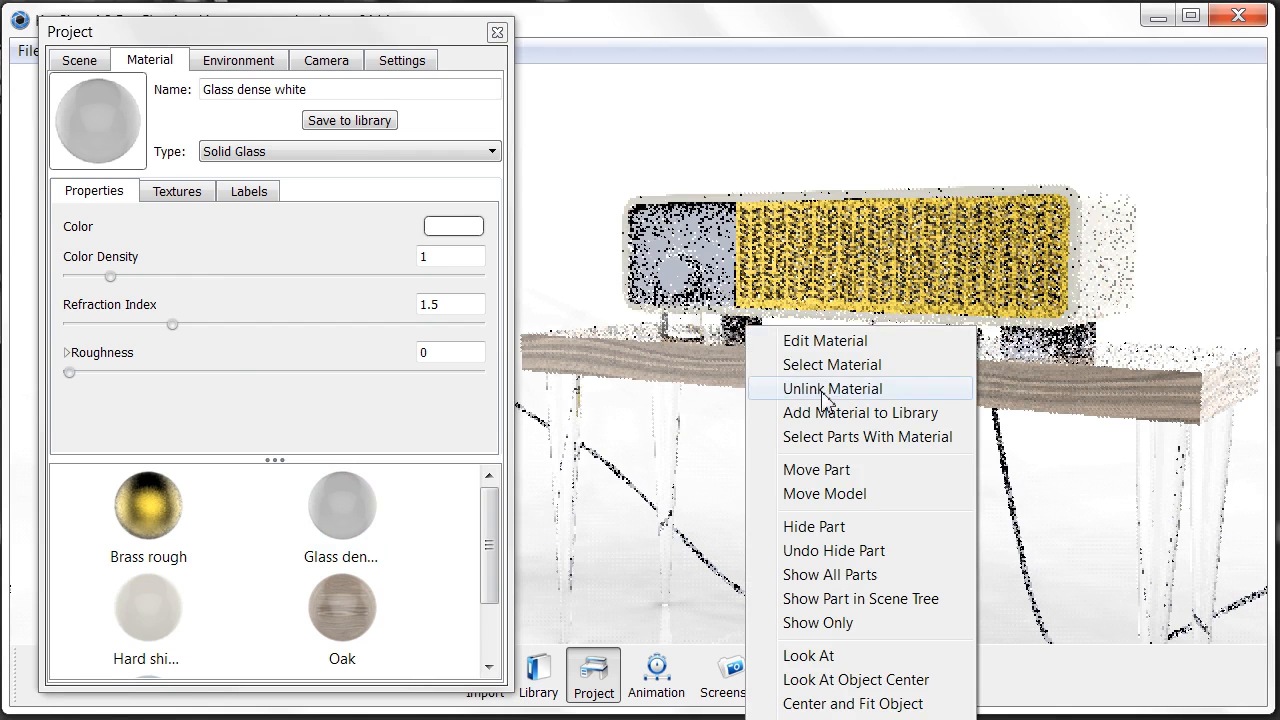
left_click(765, 389)
left_click(358, 512)
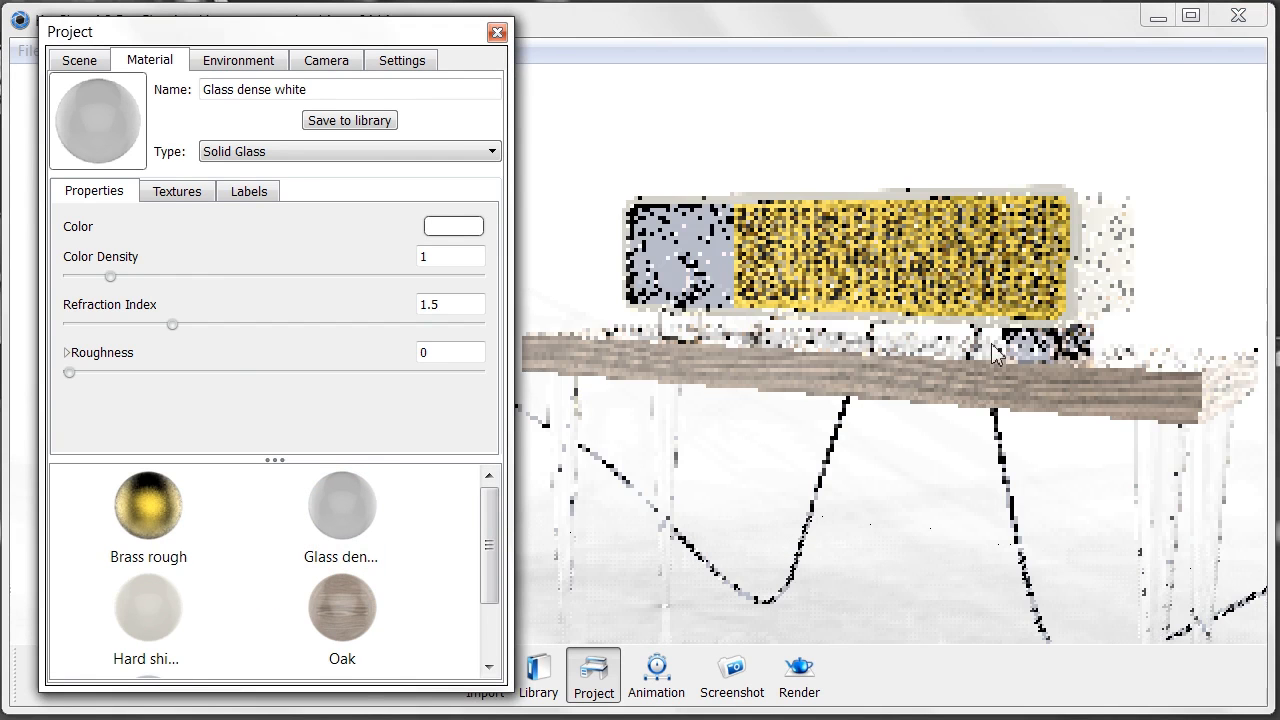
right_click(1032, 343)
left_click(1080, 428)
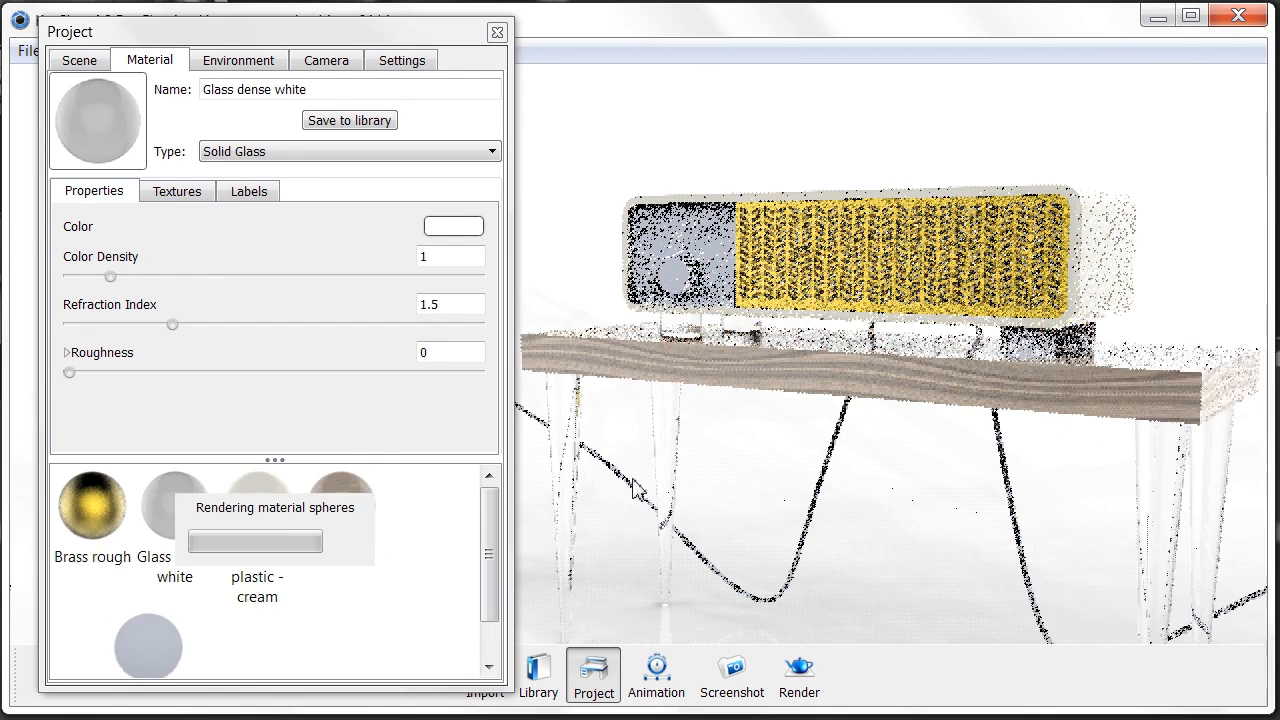
- Apply Glass dense white to the right leg and the next leg
left_click_drag(343, 497, 1047, 340)
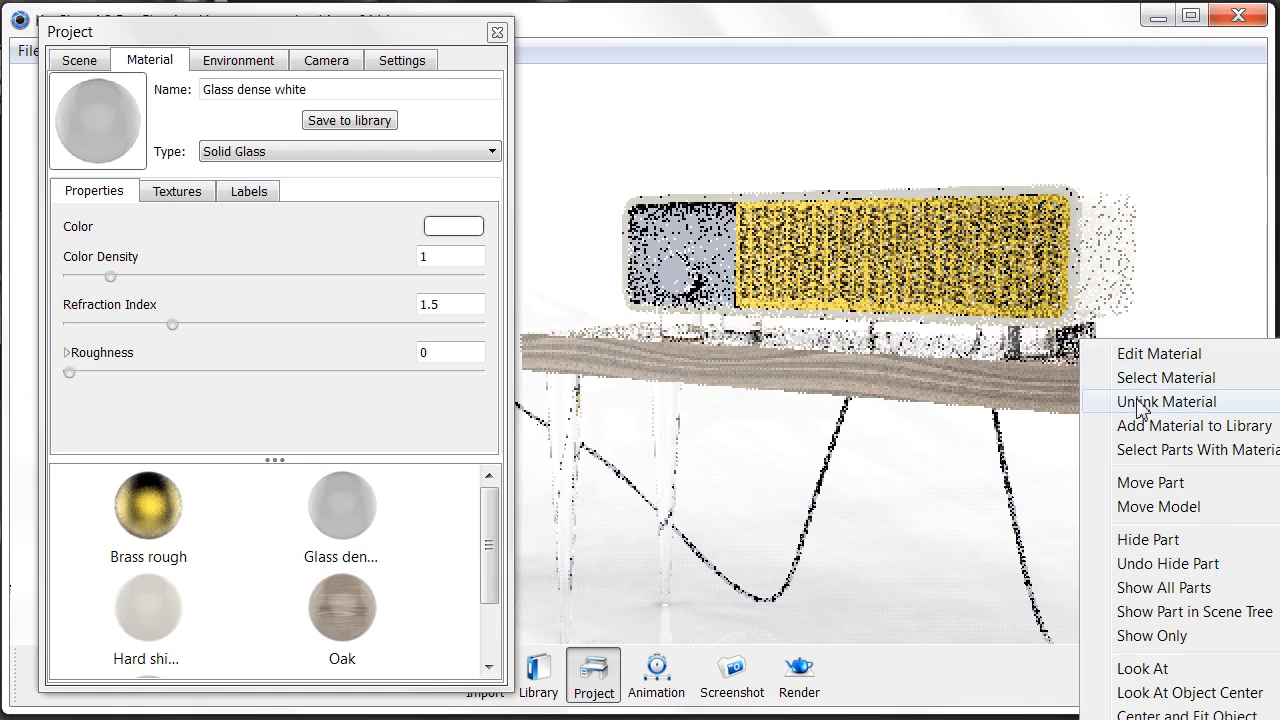
left_click(1166, 401)
left_click(349, 509)
left_click_drag(815, 463, 1031, 376)
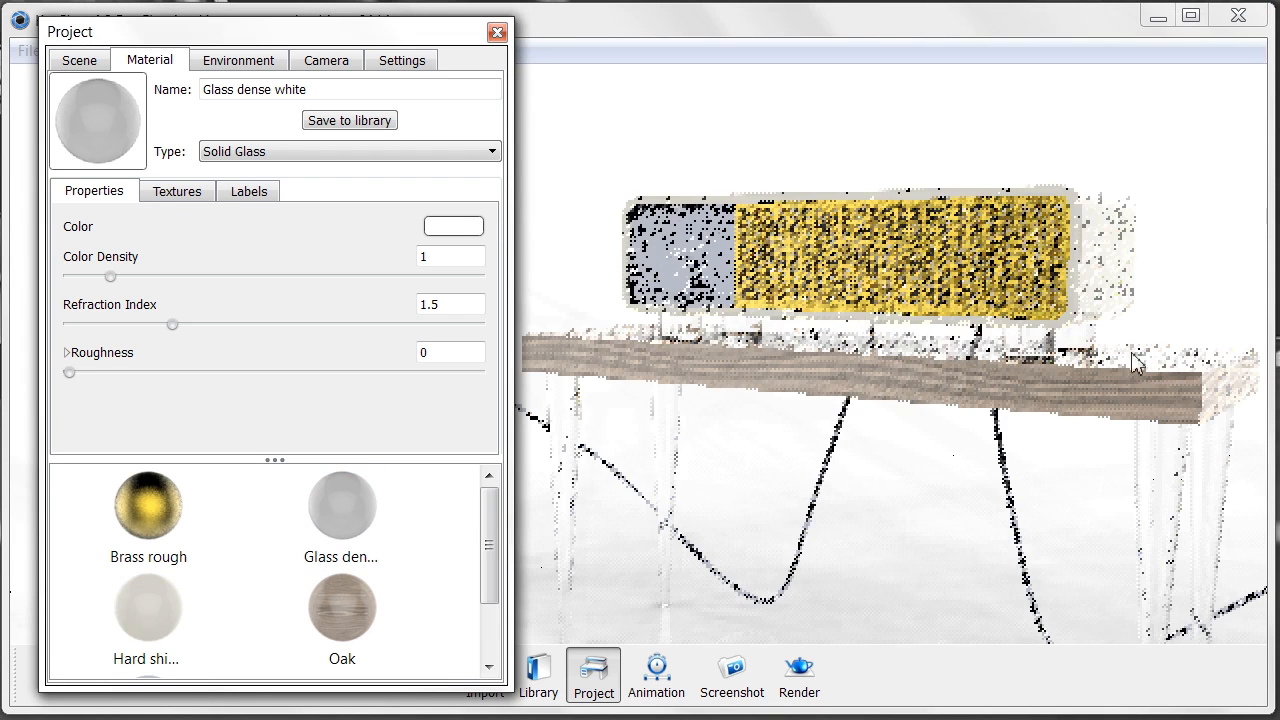
- Unlink the speaker column's base and make it Glass dense white
scroll(785, 397, "down", 4)
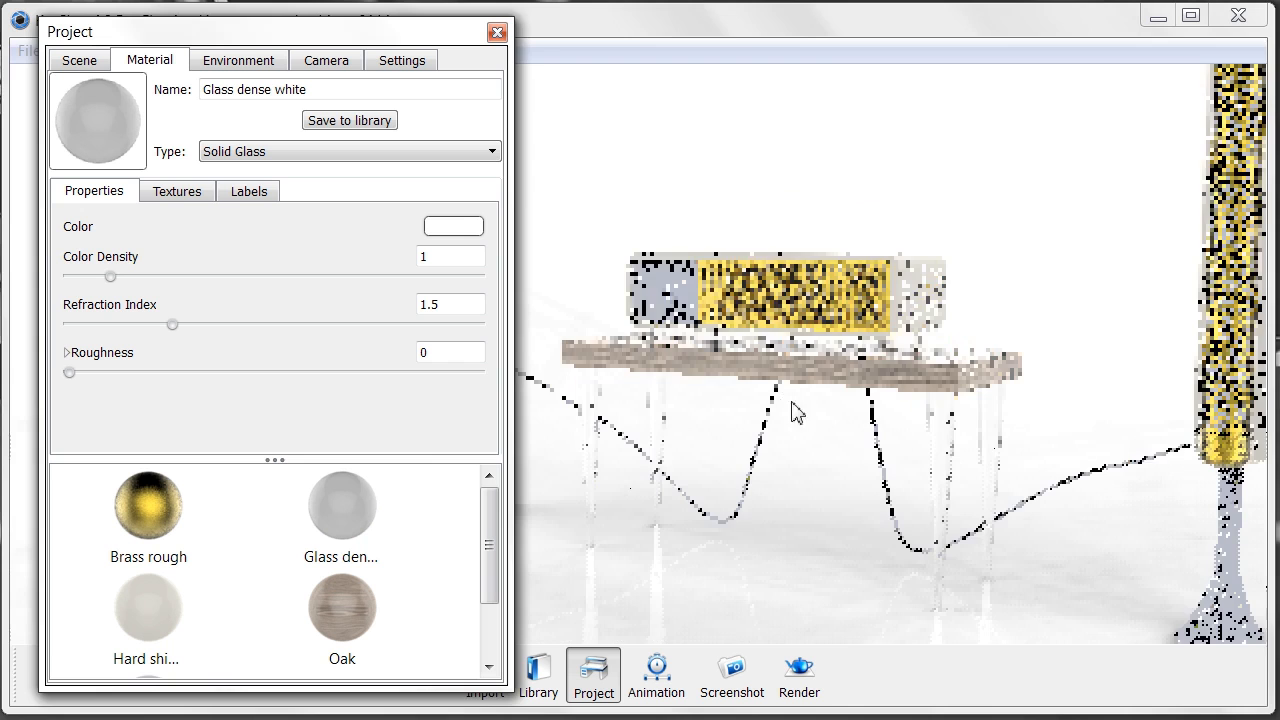
scroll(791, 402, "down", 1)
middle_click_drag(959, 459, 890, 380)
right_click(1072, 488)
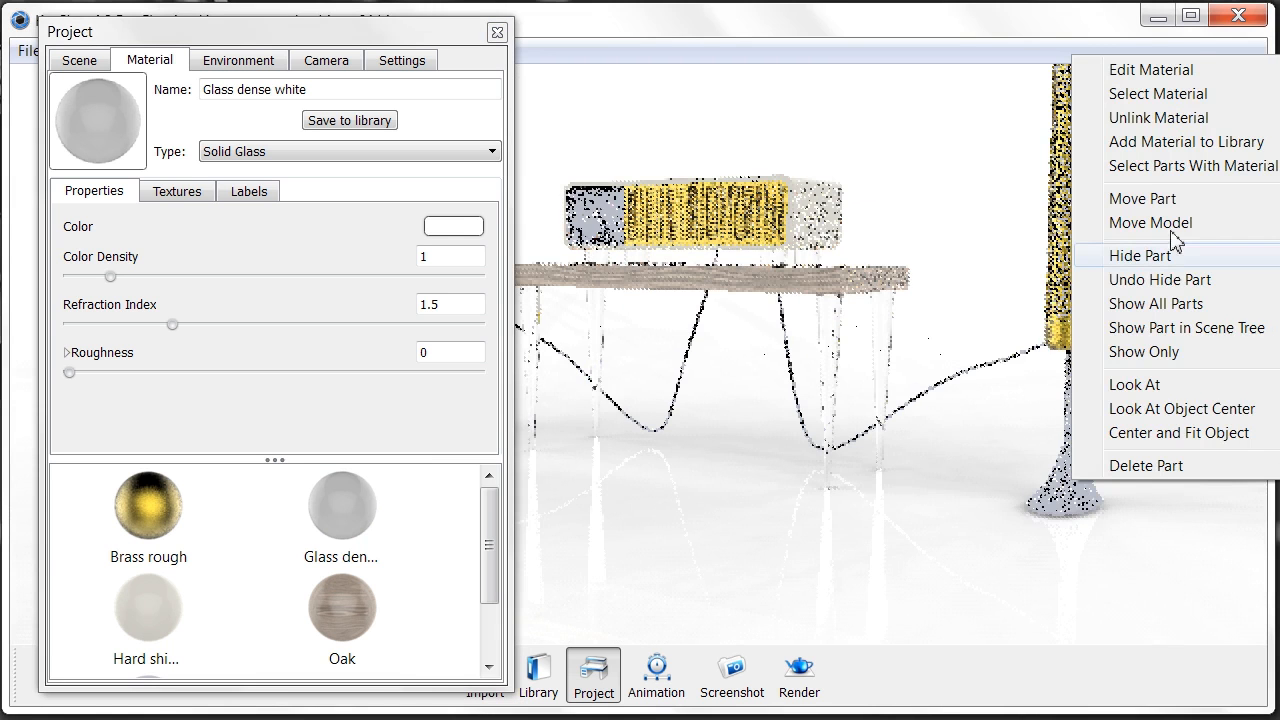
left_click(1155, 117)
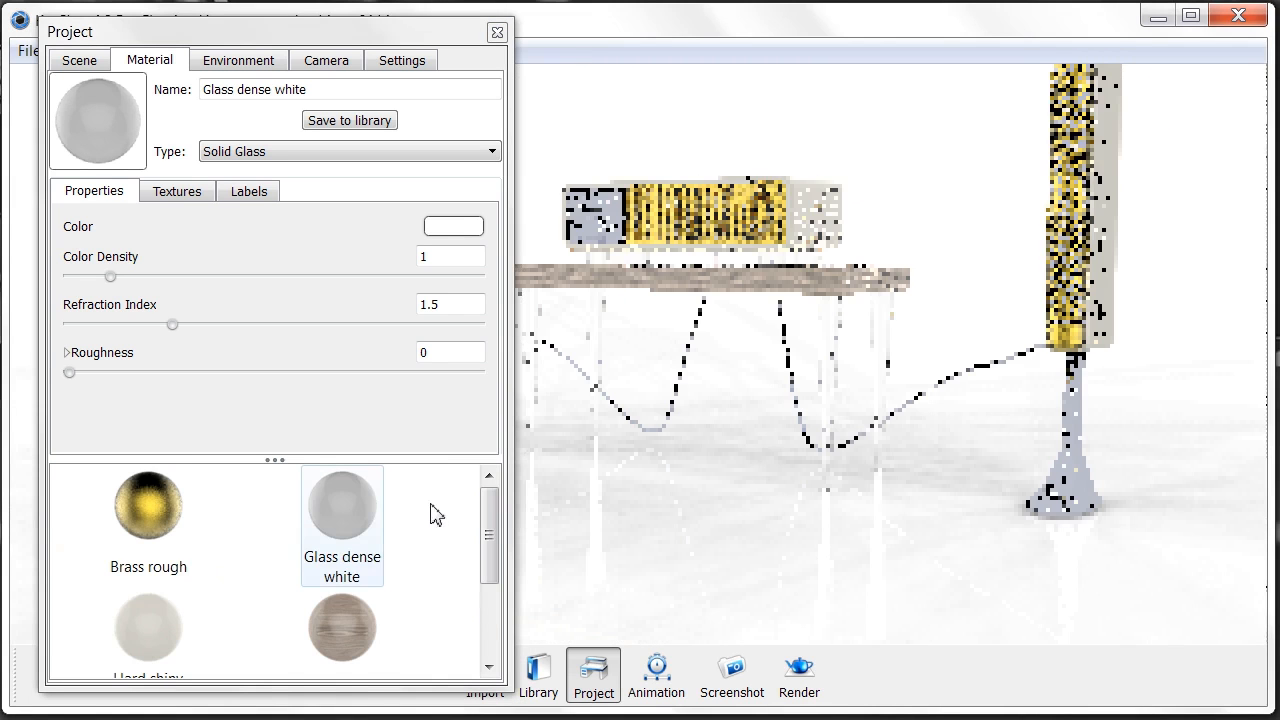
left_click(363, 514)
left_click_drag(1076, 457, 1076, 457)
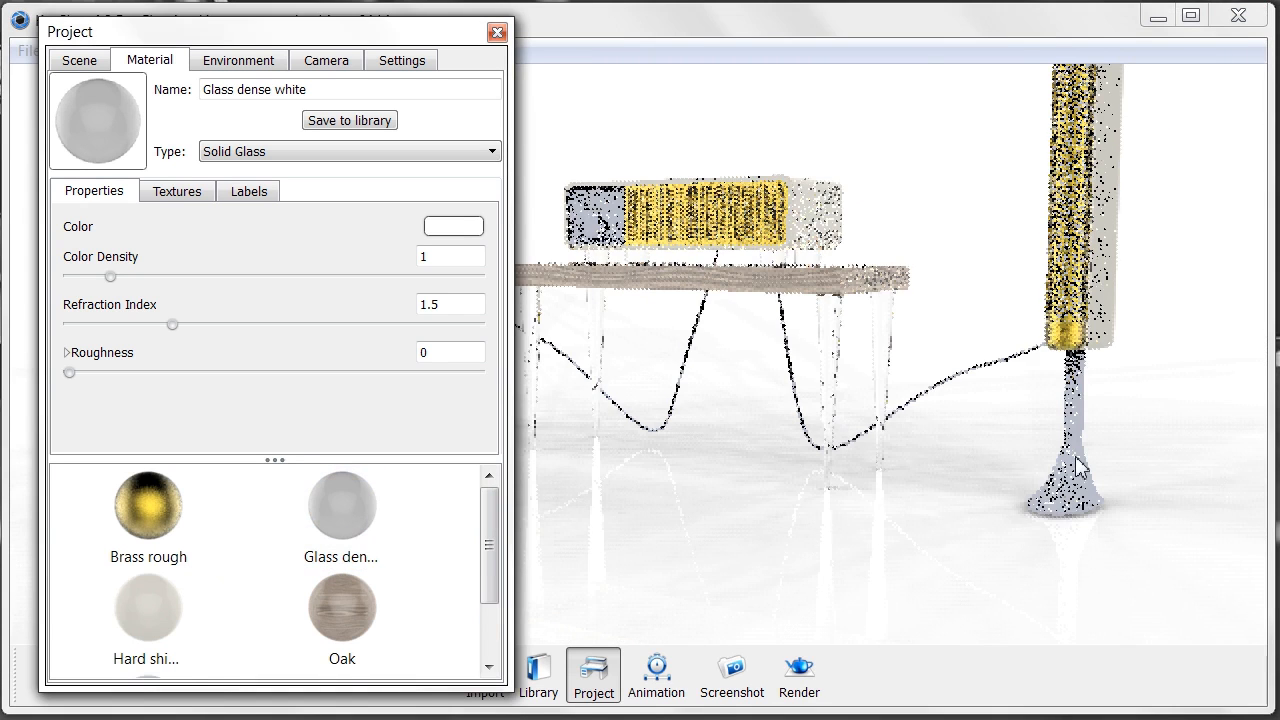
- Unlink the left speaker column's base, apply Glass dense white, and adjust the view
middle_click_drag(675, 440, 935, 515)
scroll(714, 449, "down", 2)
right_click(648, 424)
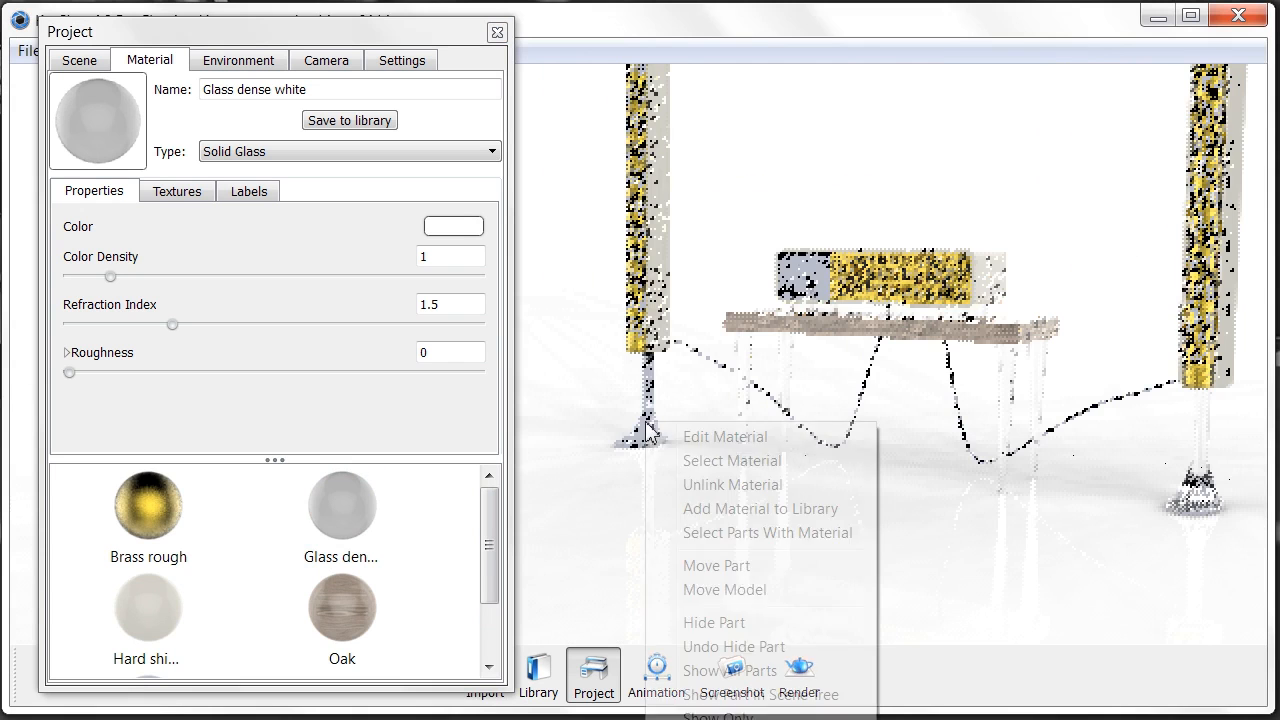
left_click(710, 487)
left_click_drag(350, 501, 652, 397)
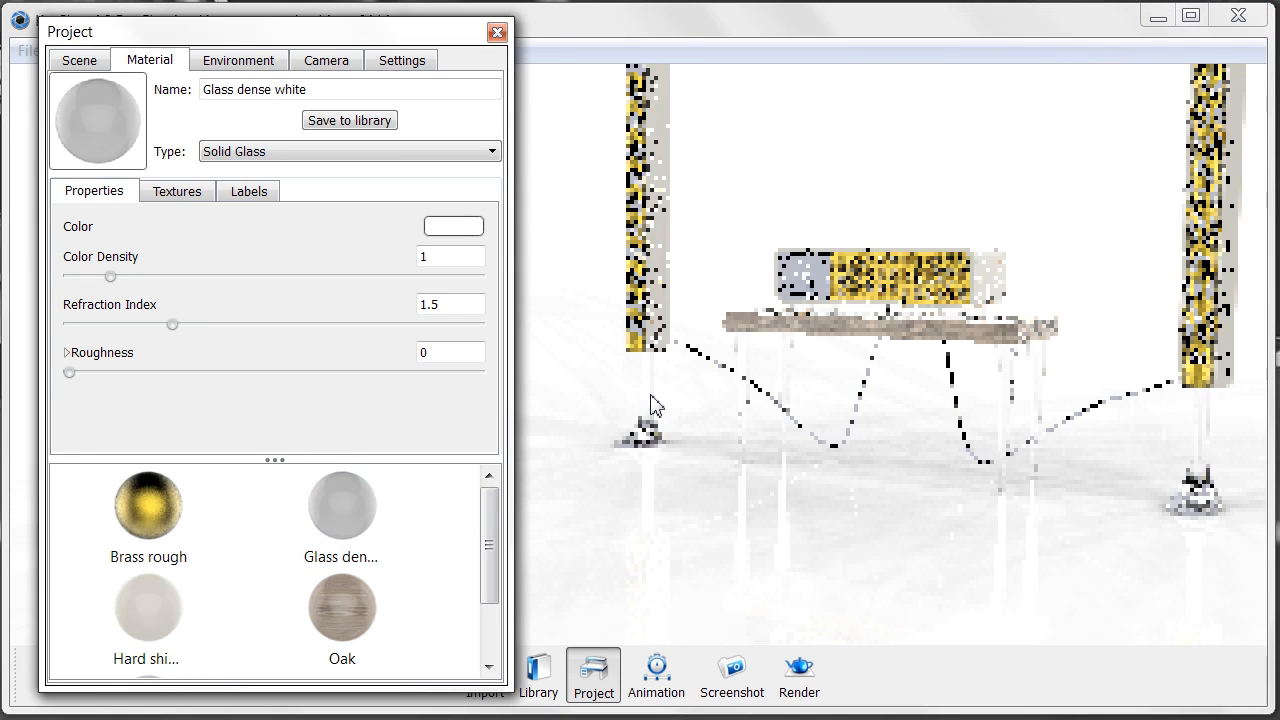
middle_click_drag(955, 447, 931, 403)
middle_click_drag(751, 374, 789, 391)
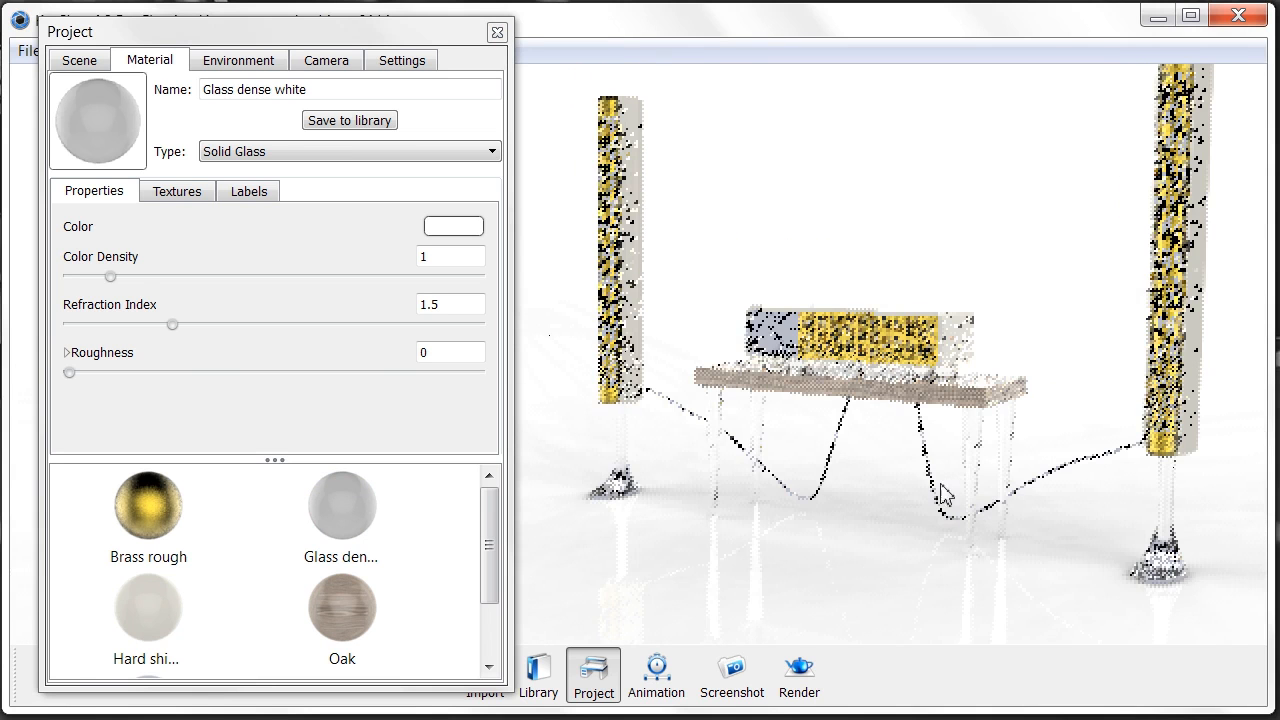
- Close the Project window, zoom and orbit onto the column speaker, and open the library
left_click(497, 32)
scroll(808, 347, "up", 8)
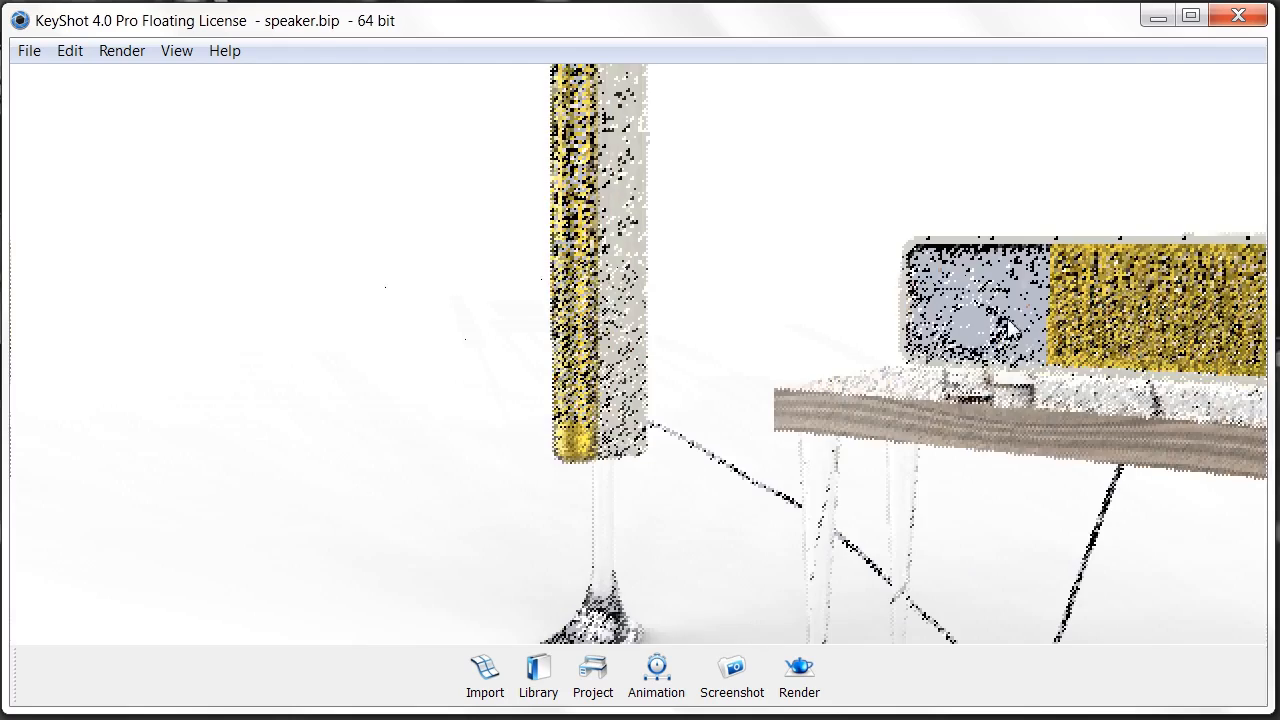
scroll(592, 372, "up", 2)
scroll(562, 390, "up", 3)
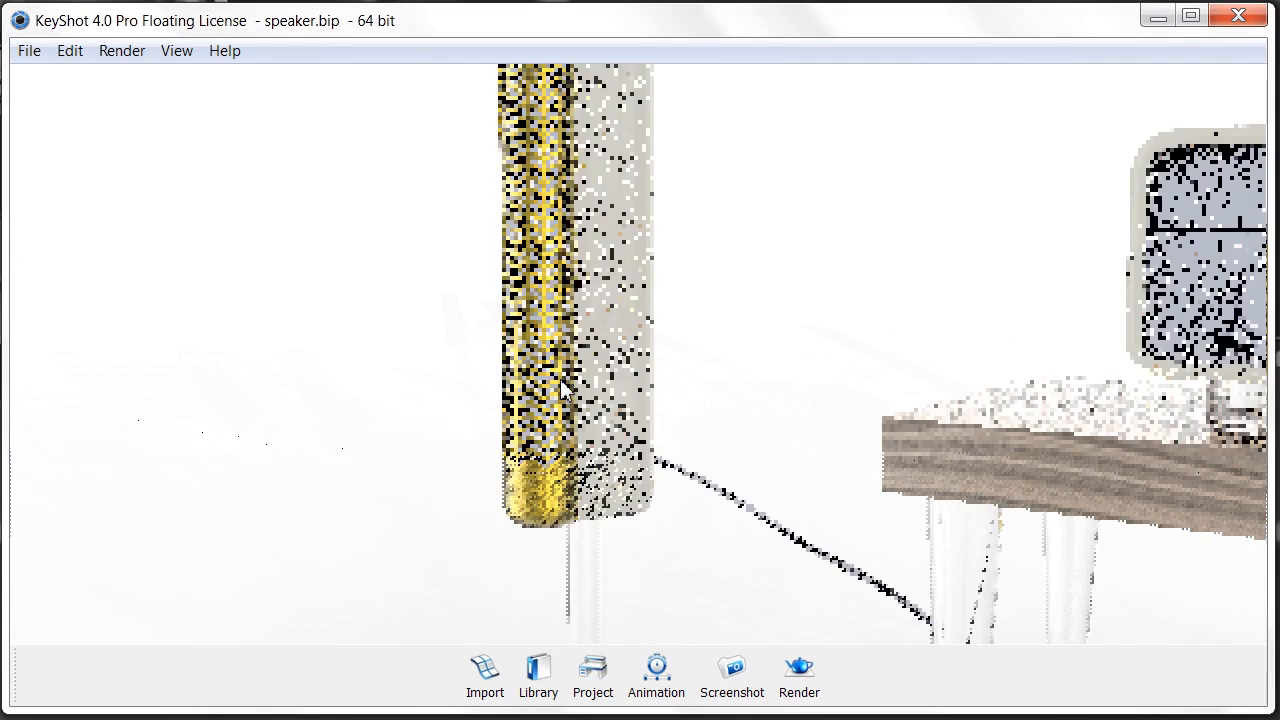
scroll(550, 440, "up", 4)
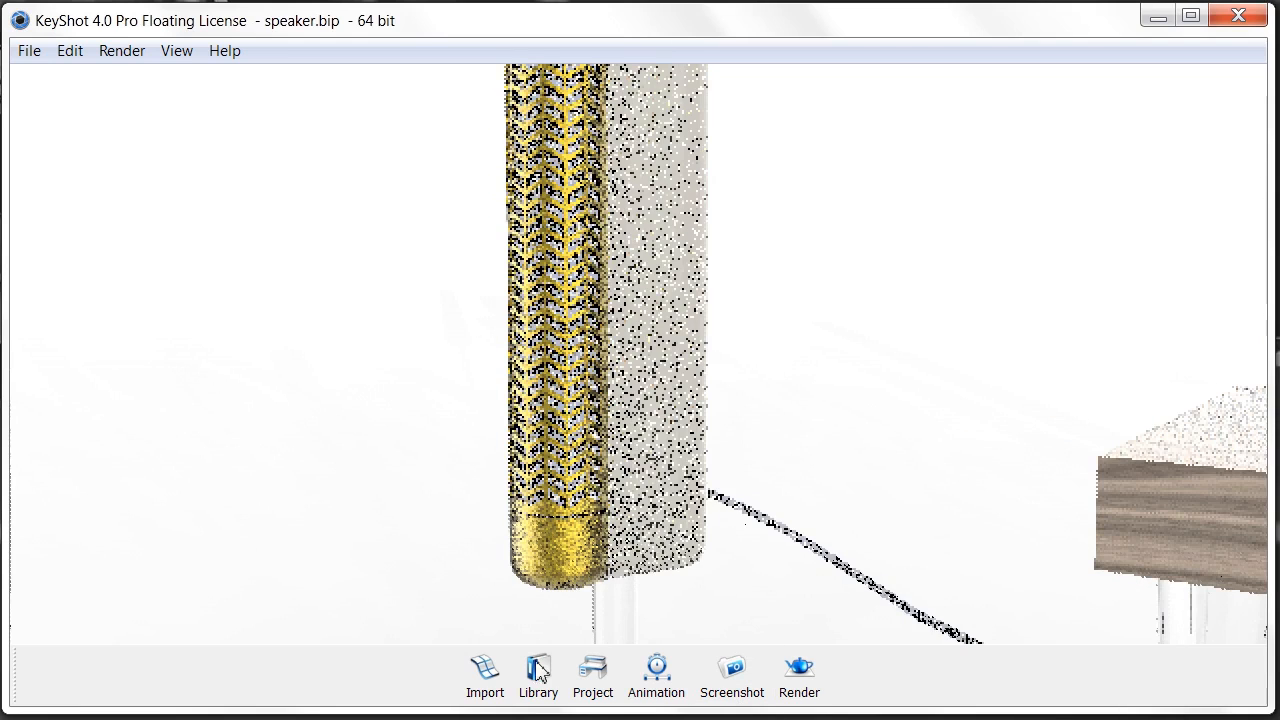
left_click_drag(543, 449, 997, 476)
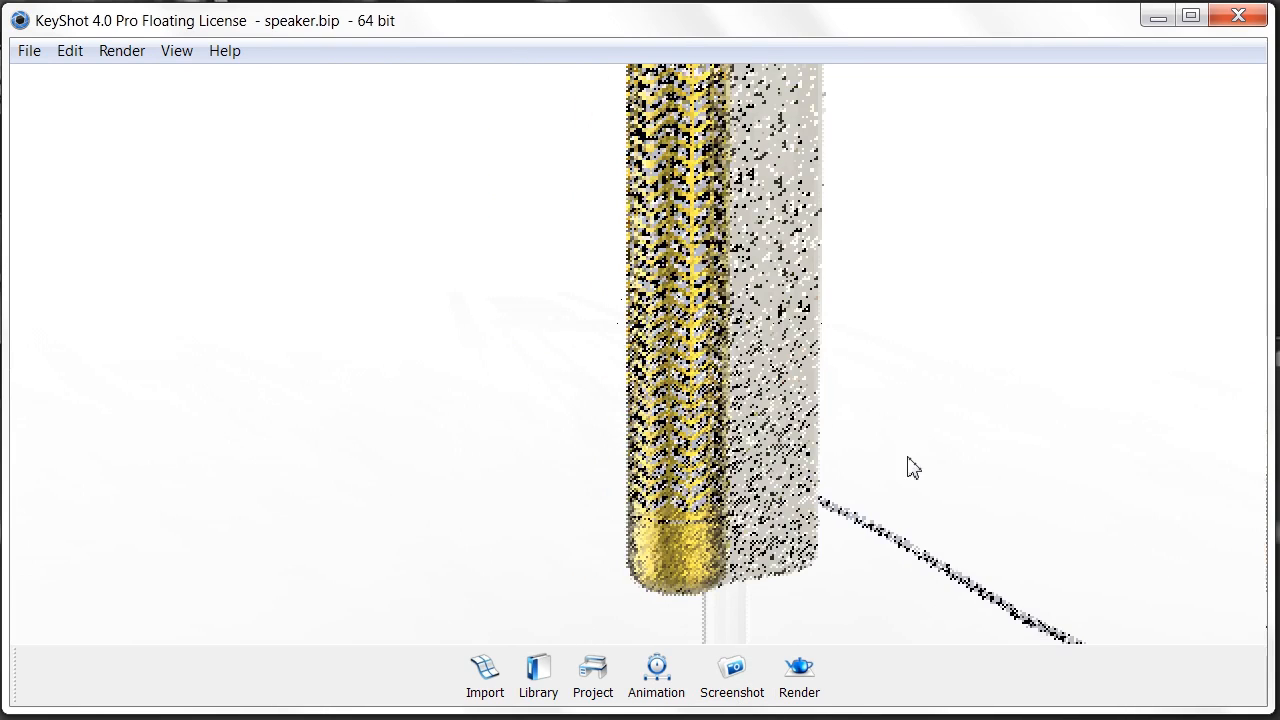
left_click(530, 677)
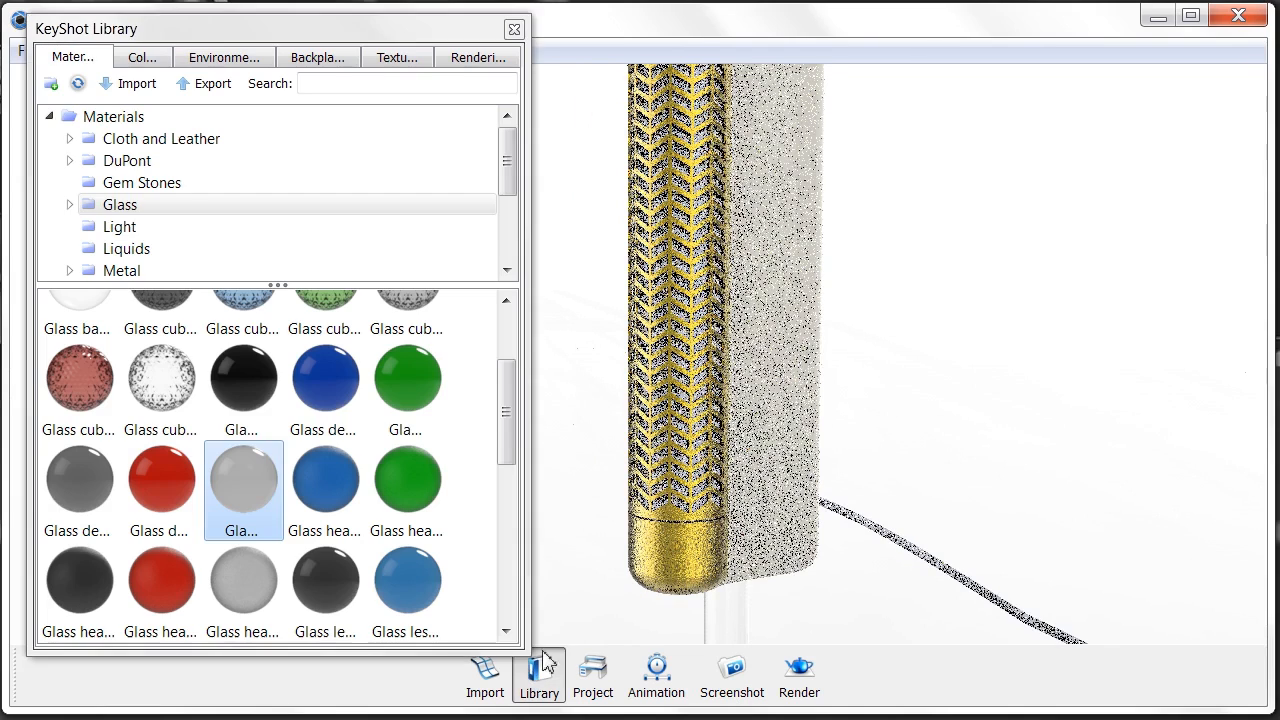
- Unlink the part behind the speaker's gold grille and apply Grey Leather from Cloth and Leather
scroll(215, 225, "down", 2)
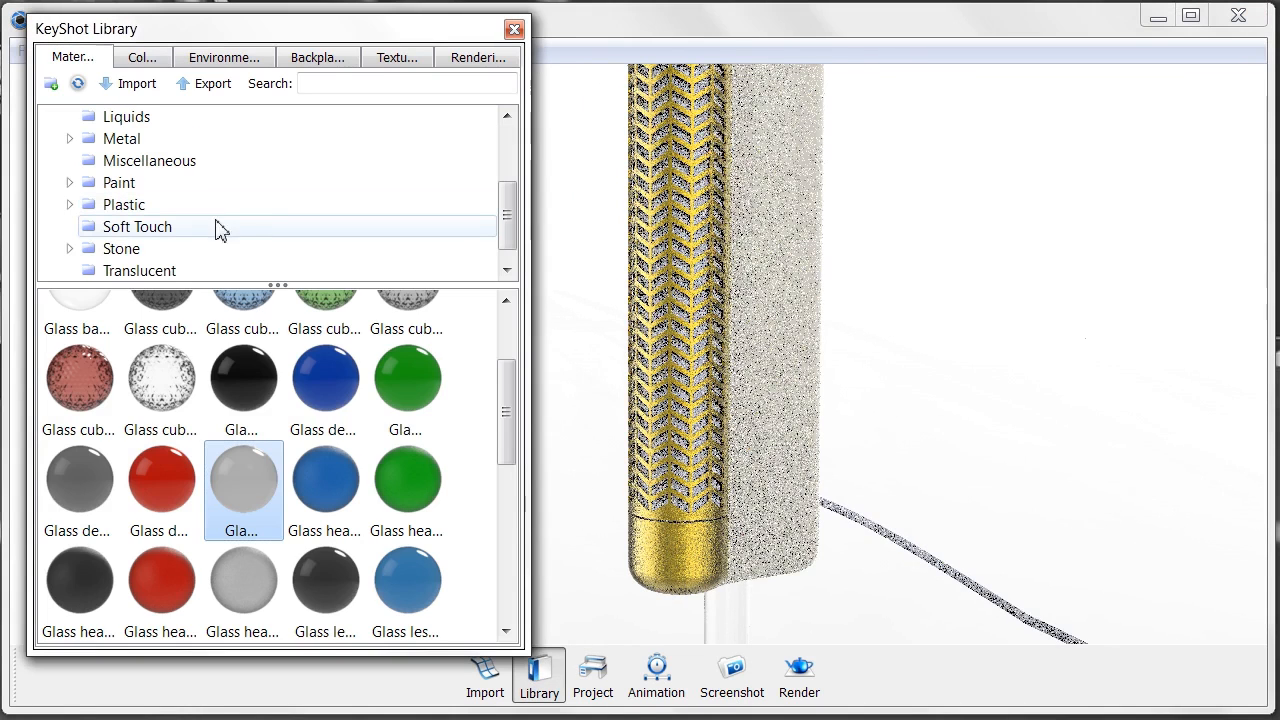
left_click(281, 162)
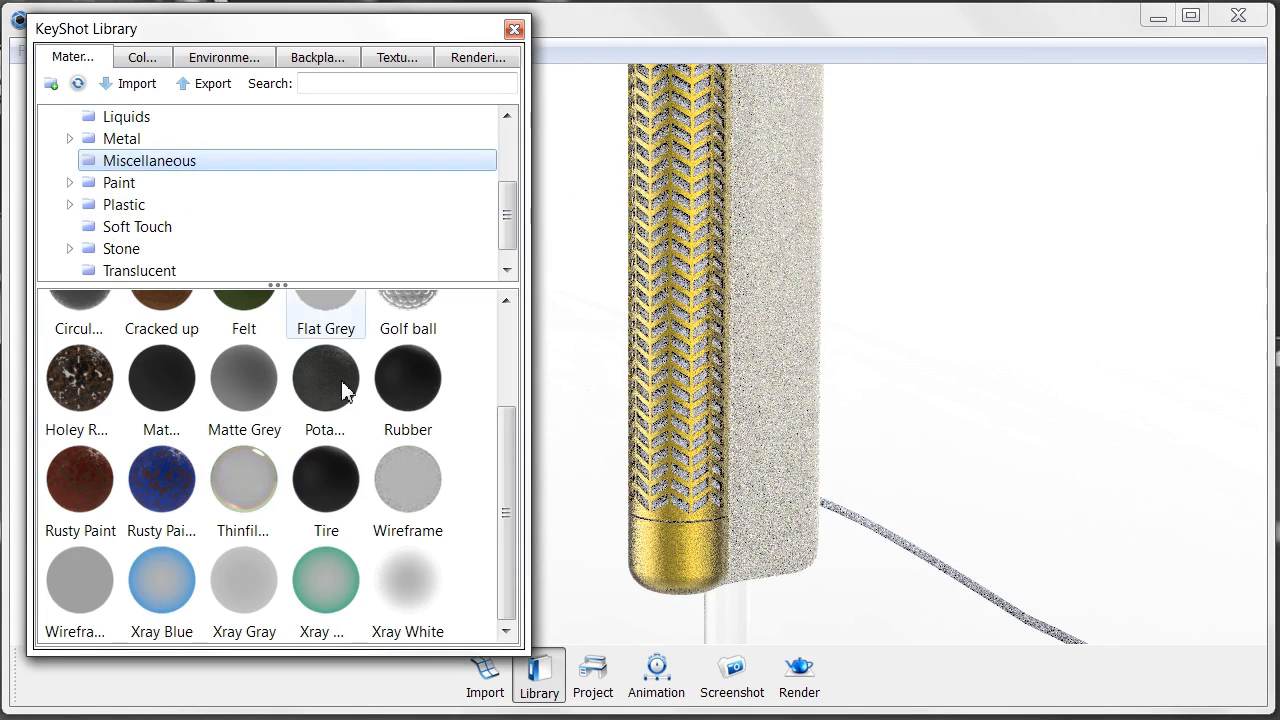
scroll(340, 410, "up", 2)
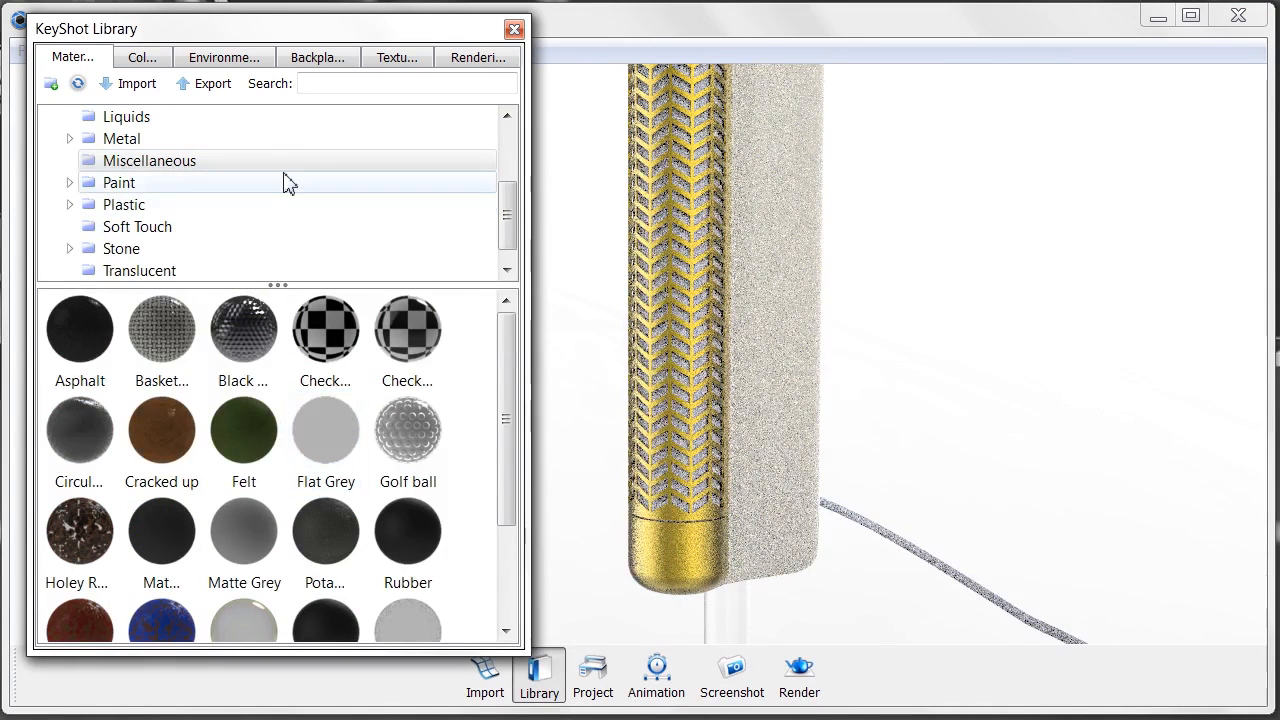
scroll(287, 182, "up", 3)
left_click(283, 142)
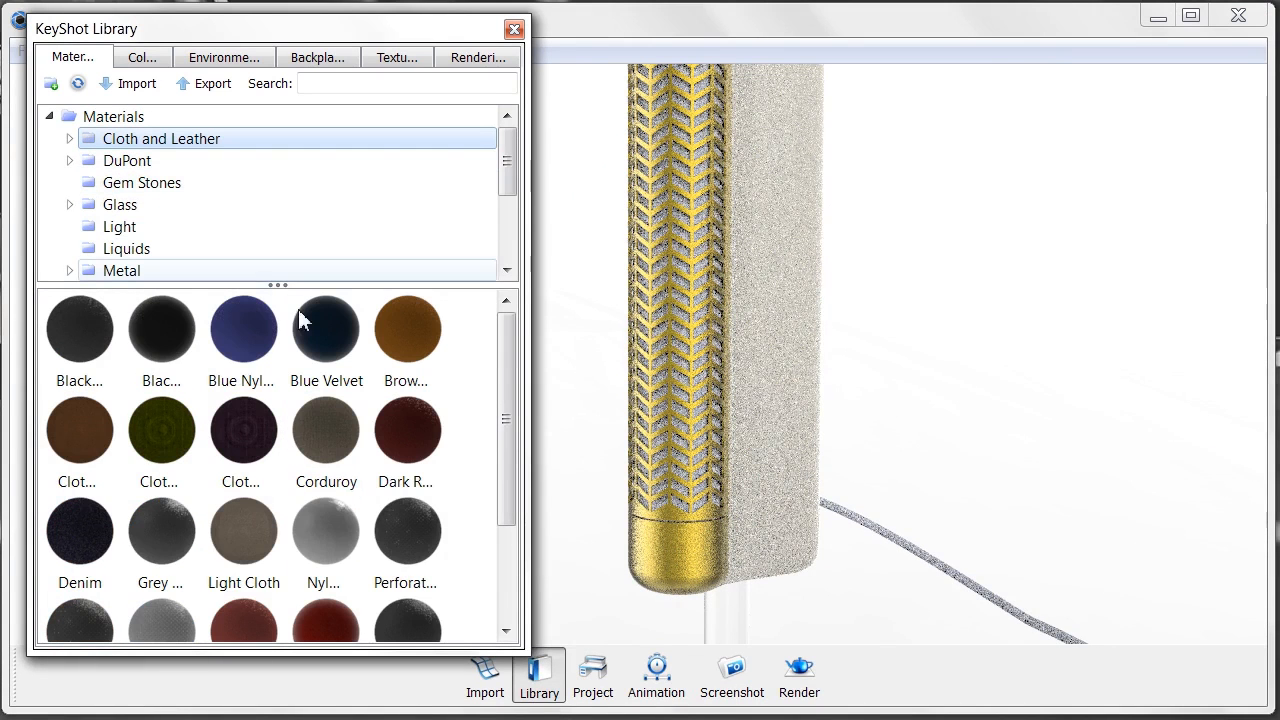
right_click(683, 445)
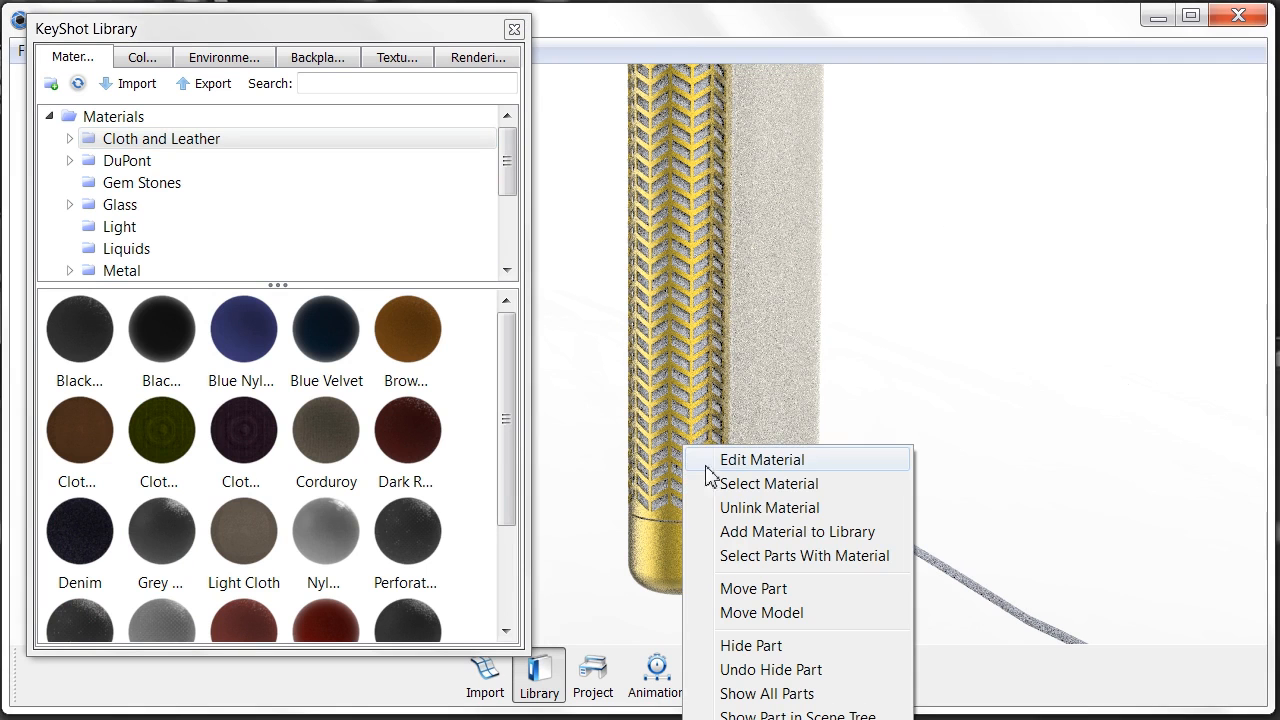
left_click(765, 508)
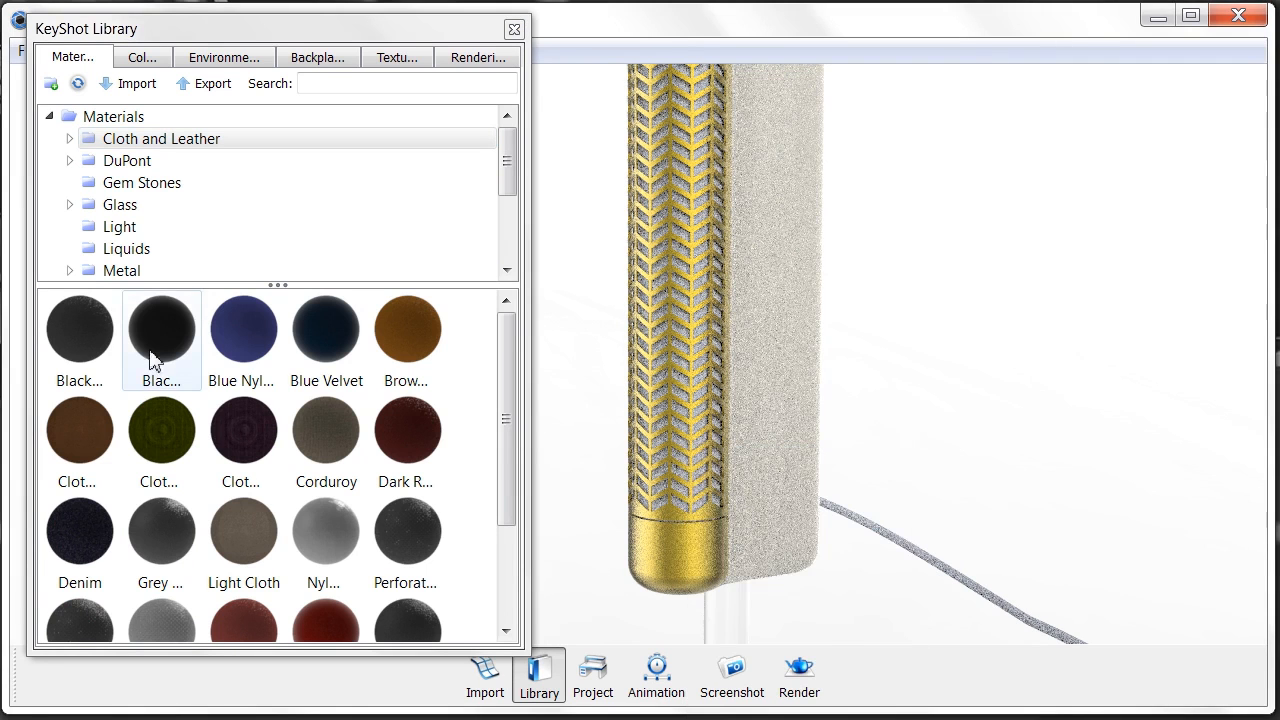
left_click_drag(172, 540, 704, 508)
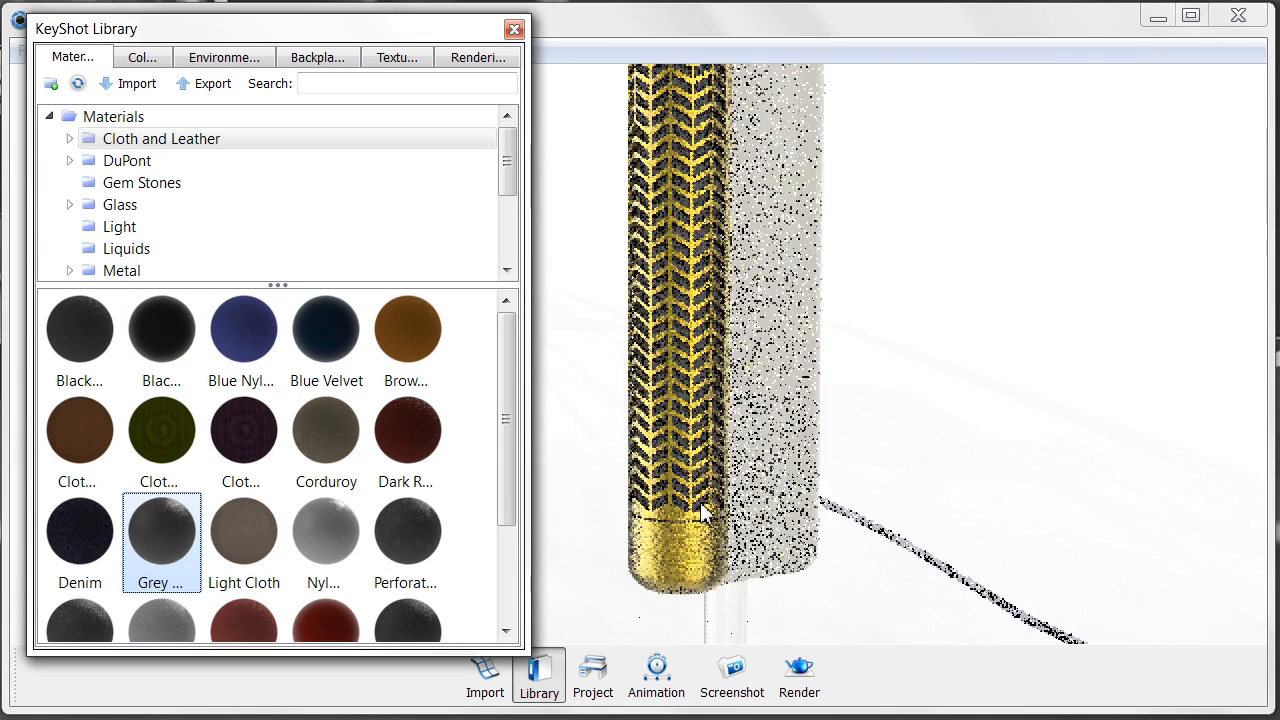
- Close the library and pan the view over to the right-hand speaker
left_click(514, 29)
middle_click_drag(1020, 362, 824, 318)
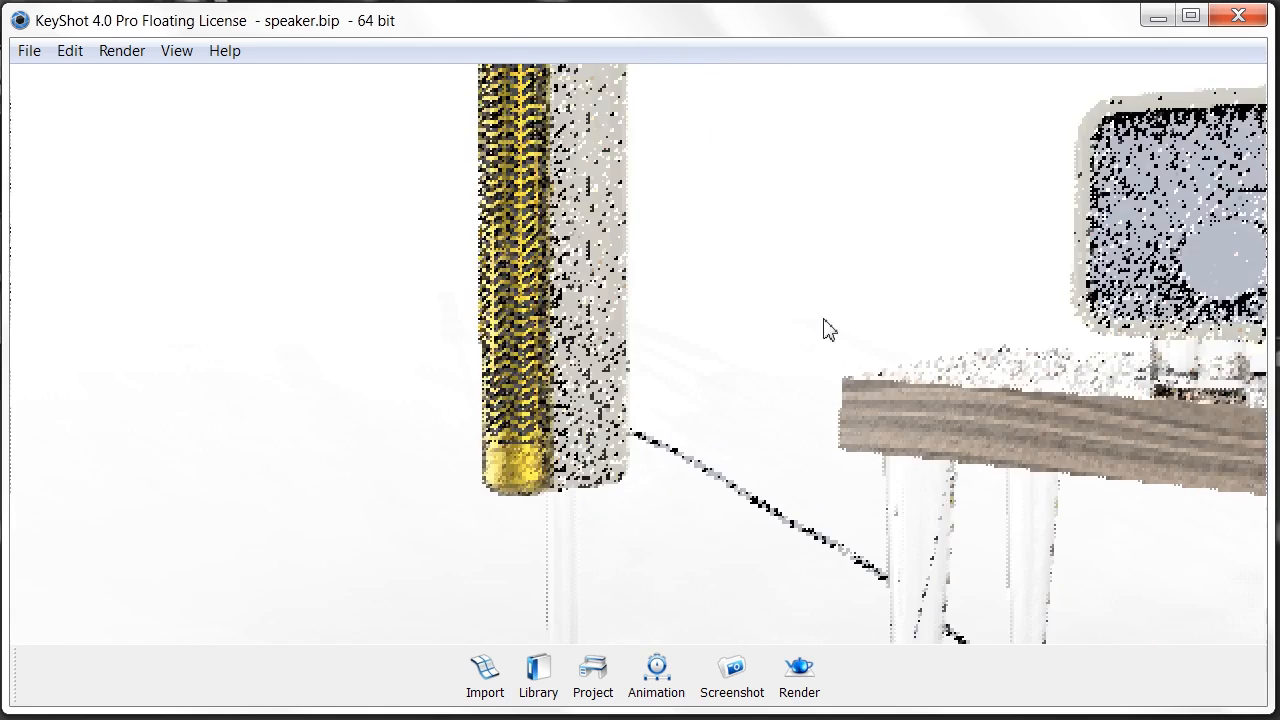
scroll(809, 321, "down", 5)
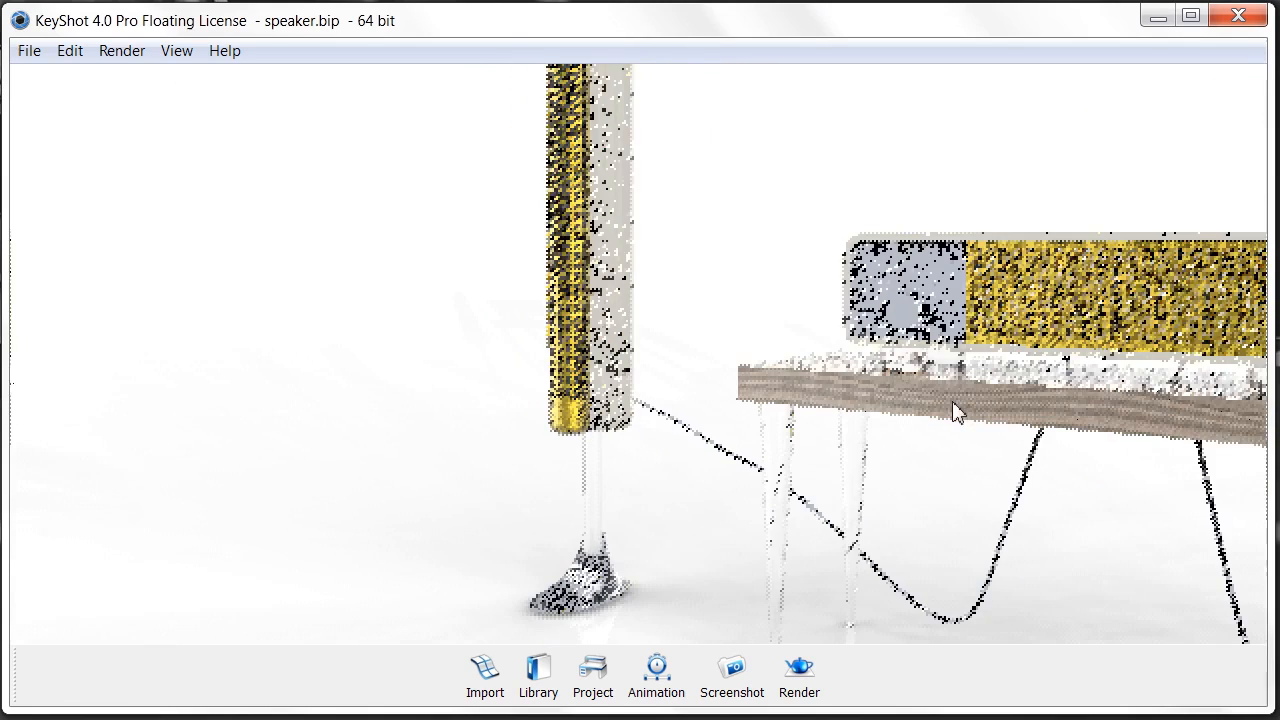
middle_click_drag(952, 402, 397, 321)
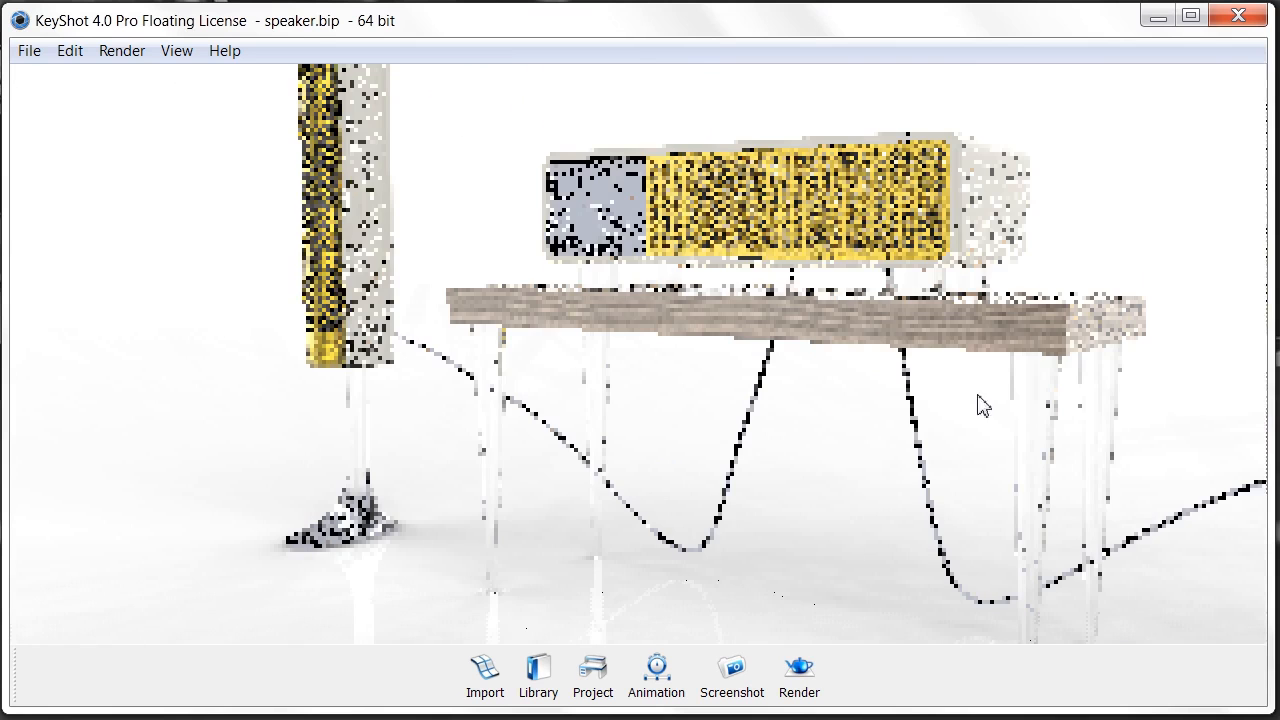
middle_click_drag(545, 356, 304, 332)
middle_click_drag(1134, 345, 650, 380)
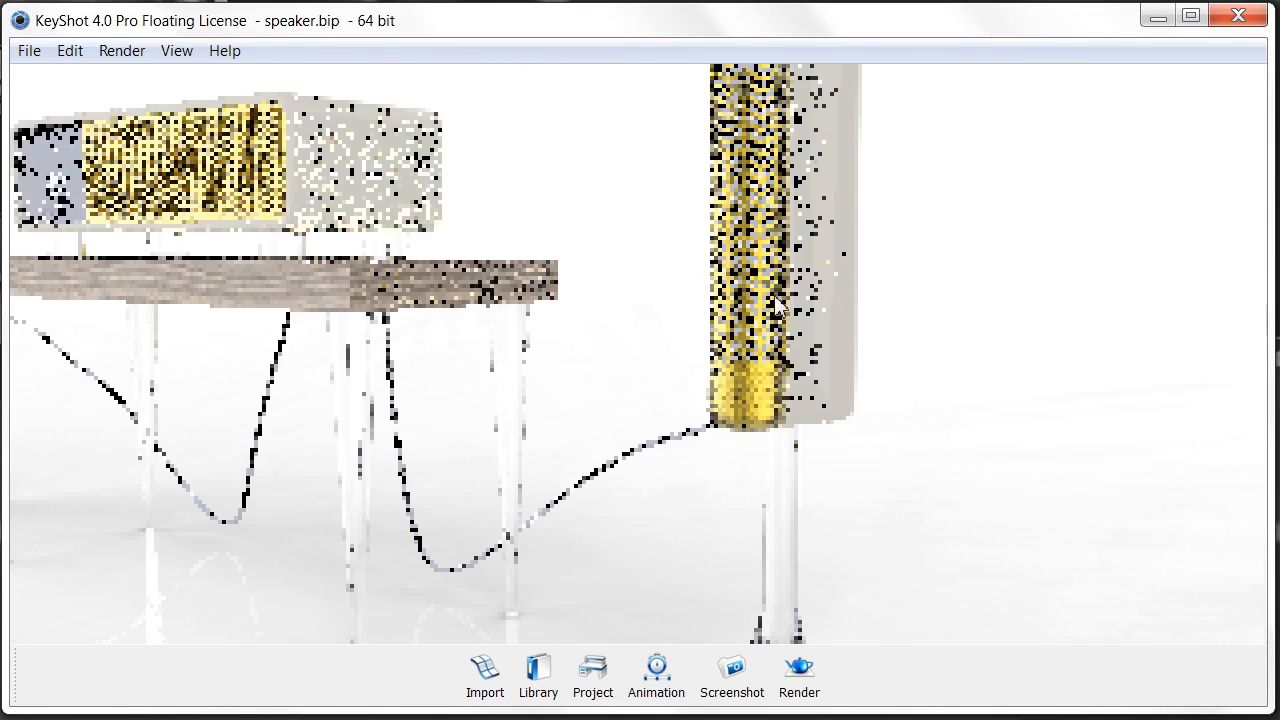
scroll(778, 305, "up", 8)
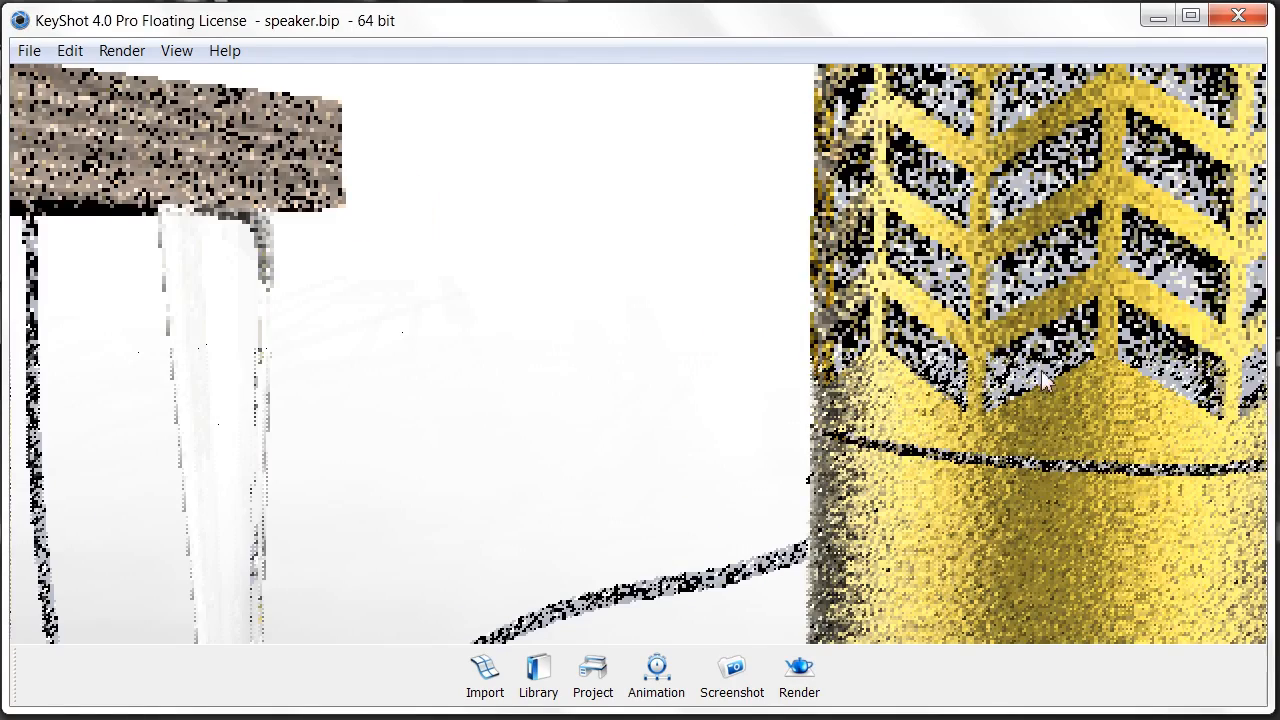
- Unlink the right speaker's grille backing, apply Grey Leather, and close the Project window
right_click(1045, 368)
left_click(1104, 431)
left_click(590, 675)
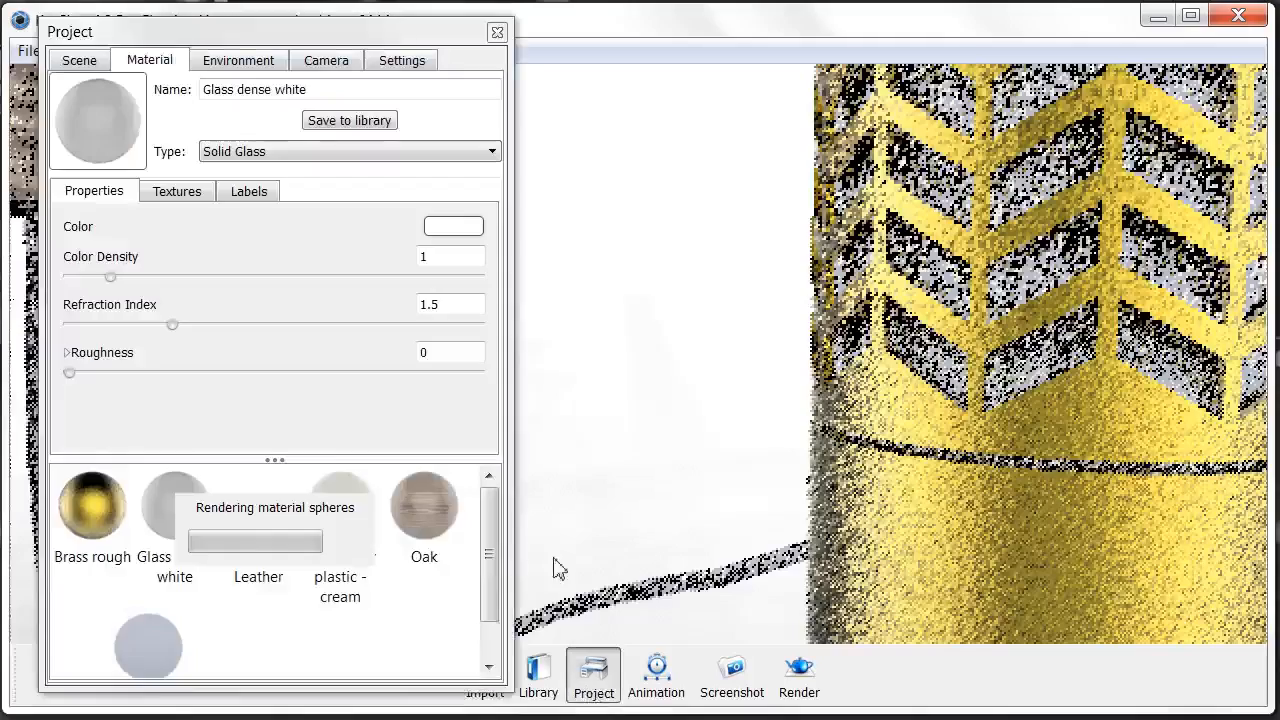
scroll(386, 537, "up", 3, "ctrl")
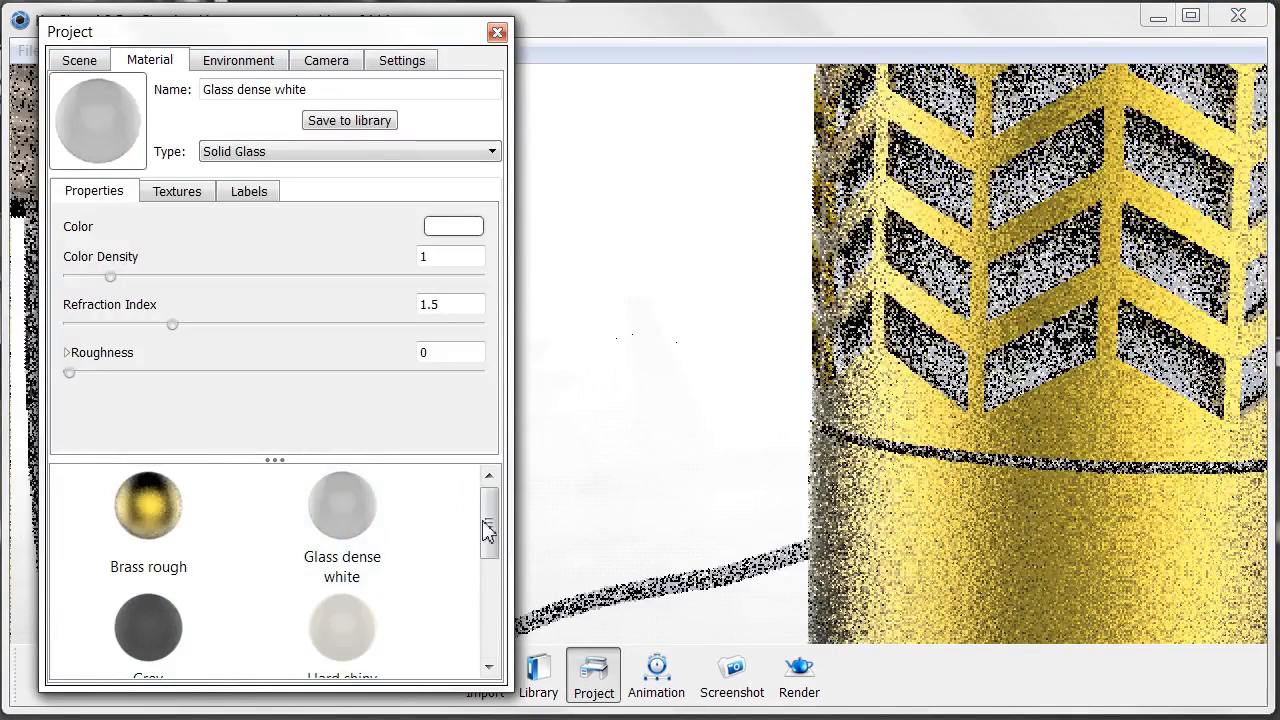
scroll(488, 550, "down", 2)
left_click_drag(140, 568, 912, 355)
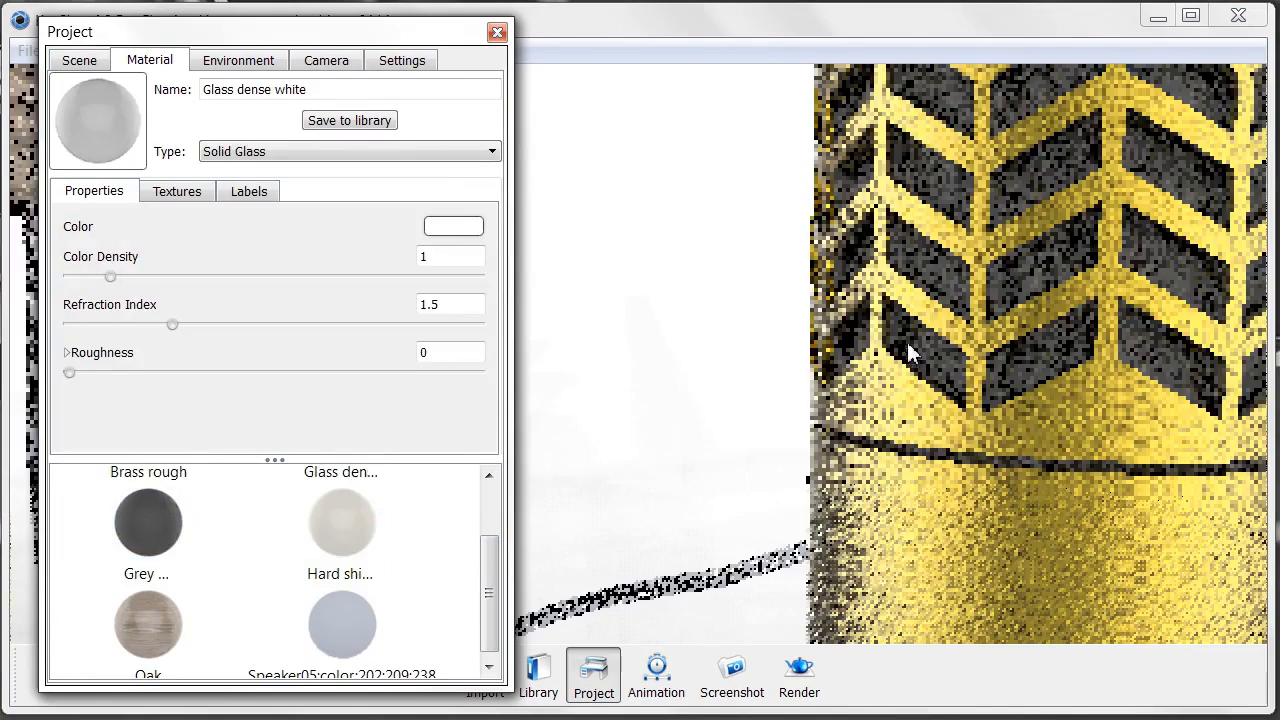
left_click(497, 32)
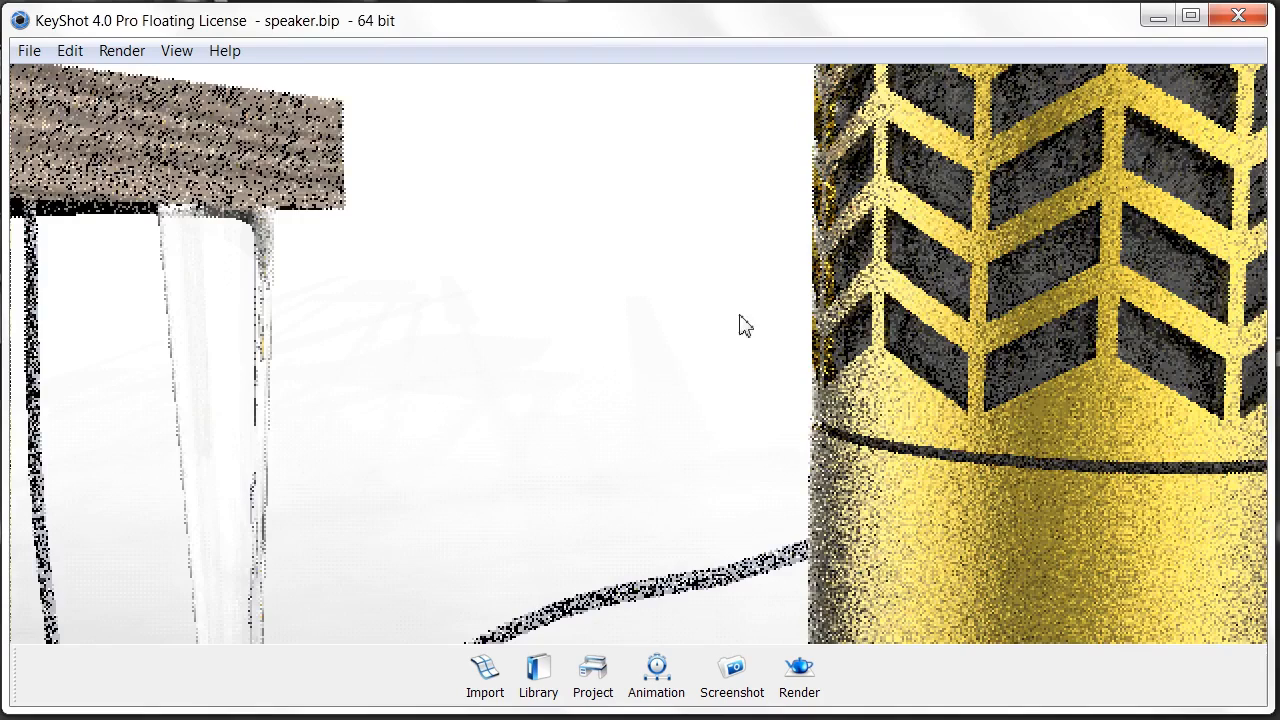
- Pan back toward the table and unlink the speaker unit panel's material
scroll(642, 323, "down", 10)
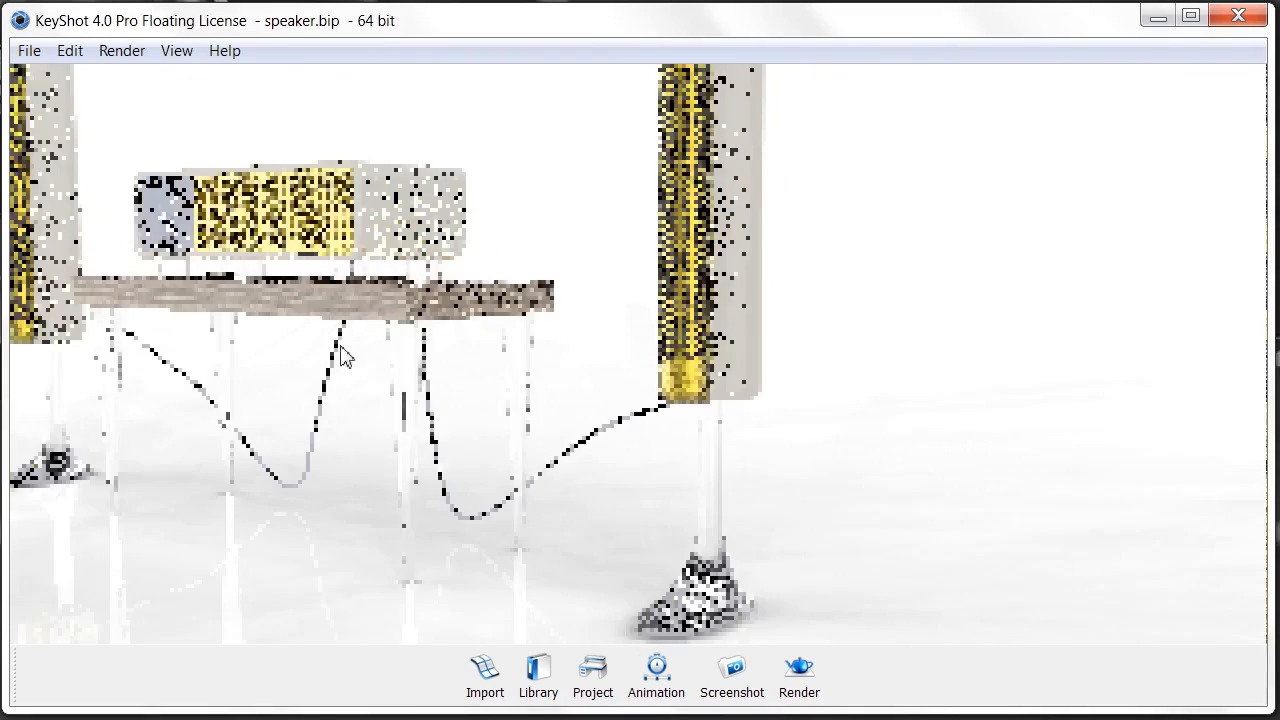
scroll(677, 333, "up", 2)
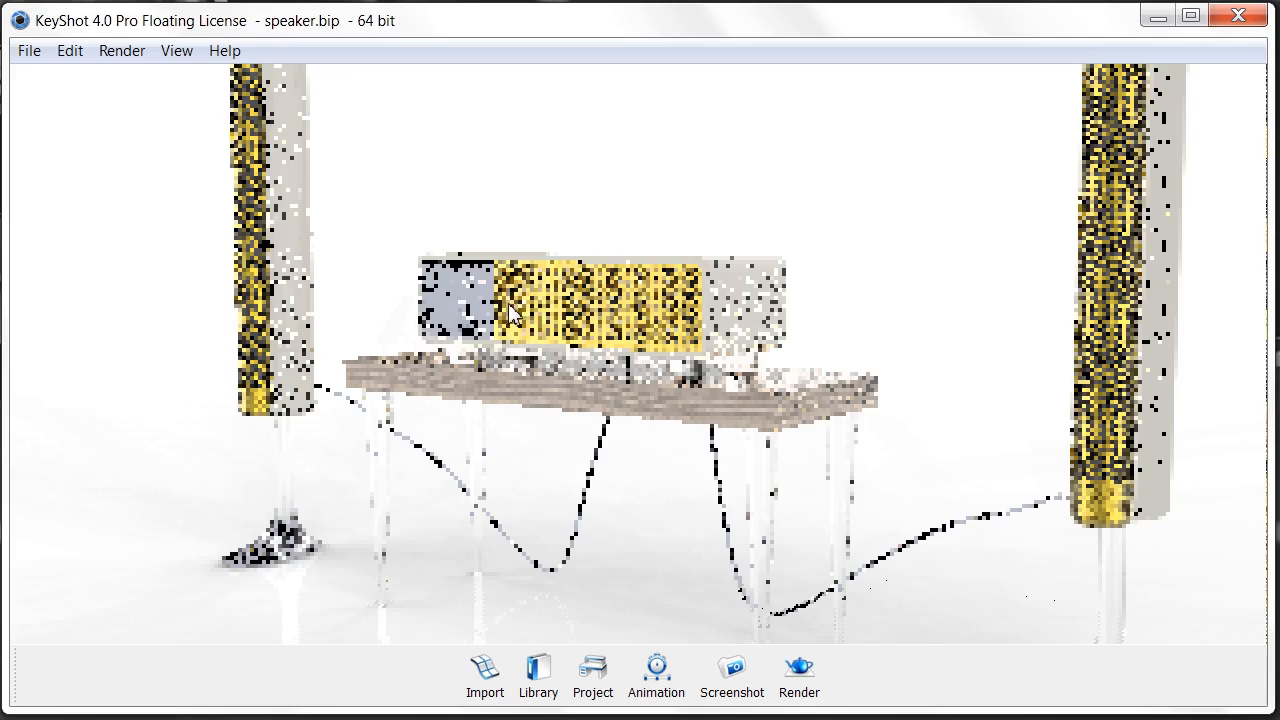
middle_click_drag(560, 273, 750, 308)
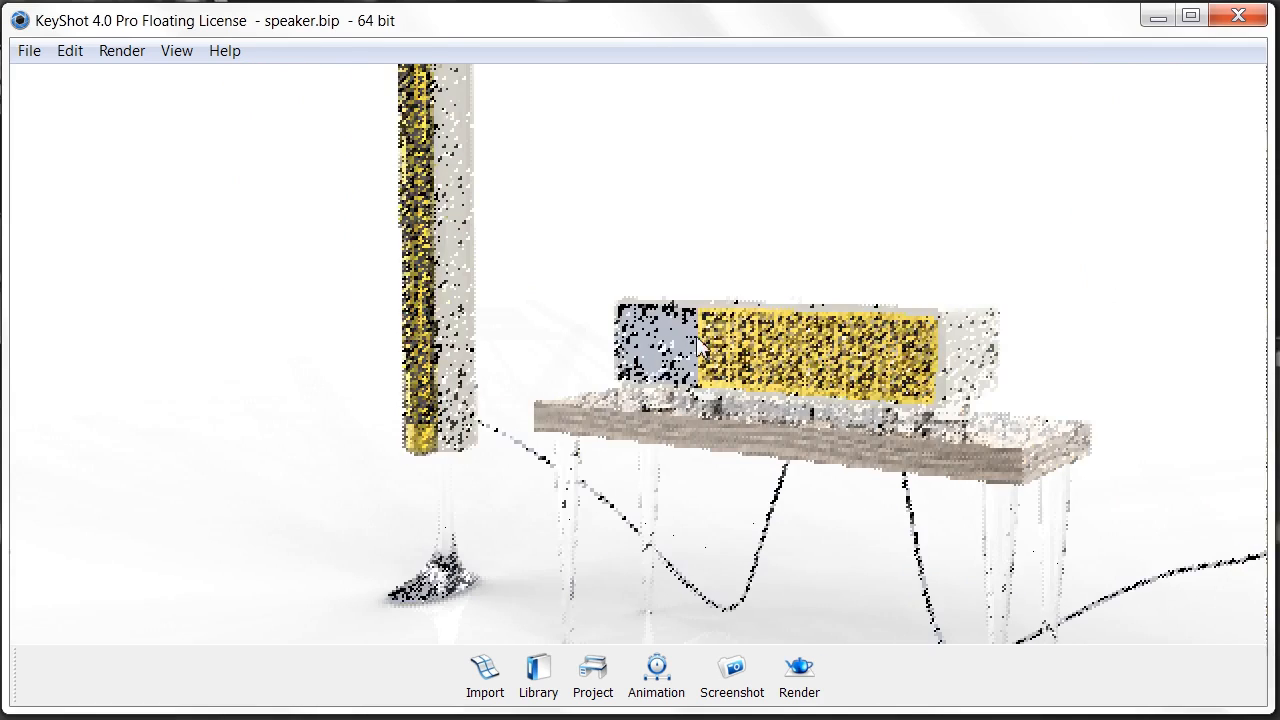
scroll(729, 355, "up", 3)
scroll(729, 362, "up", 1)
right_click(677, 318)
left_click(595, 525)
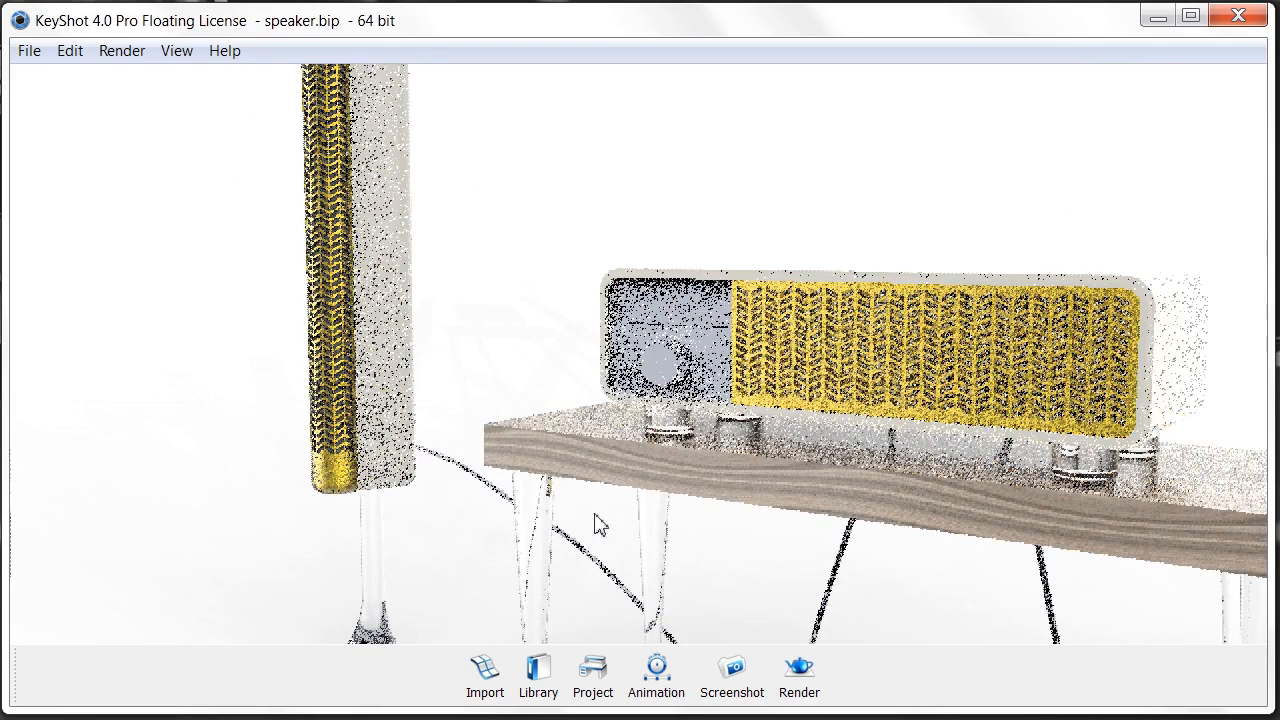
- Apply black Hard shiny plastic from the Plastic library to the unit's left panel
left_click(556, 678)
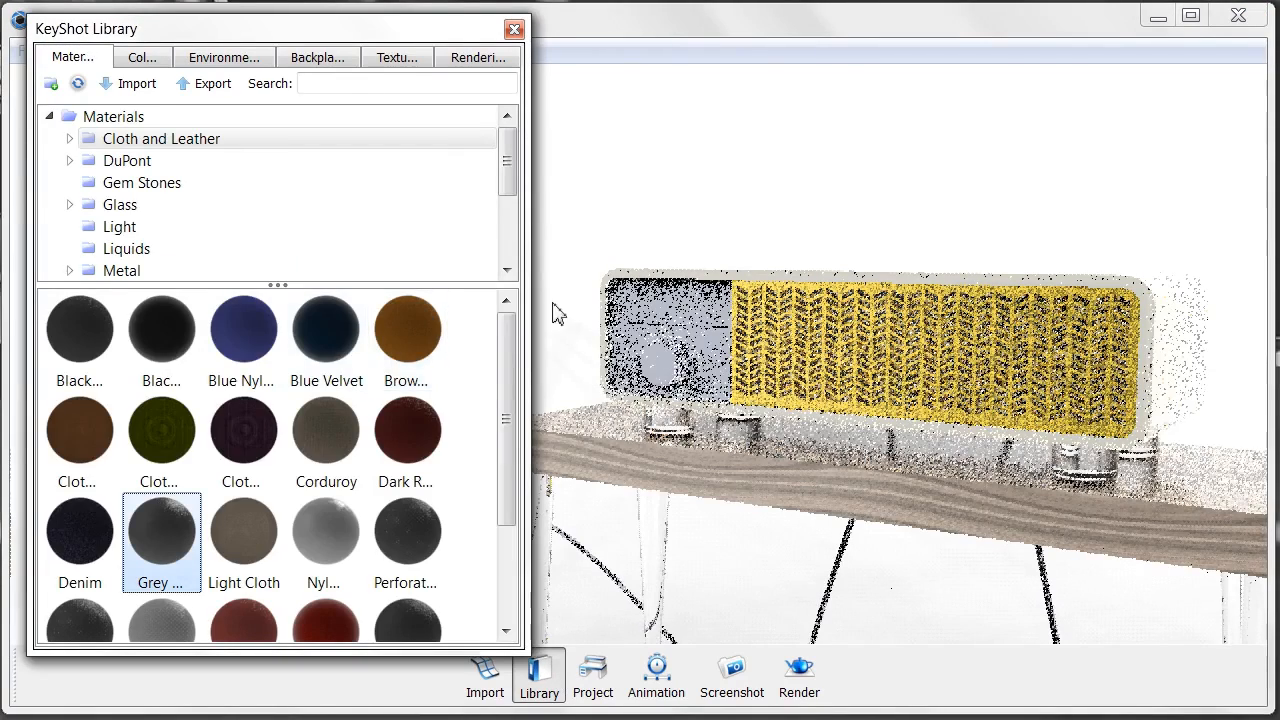
scroll(335, 214, "down", 1)
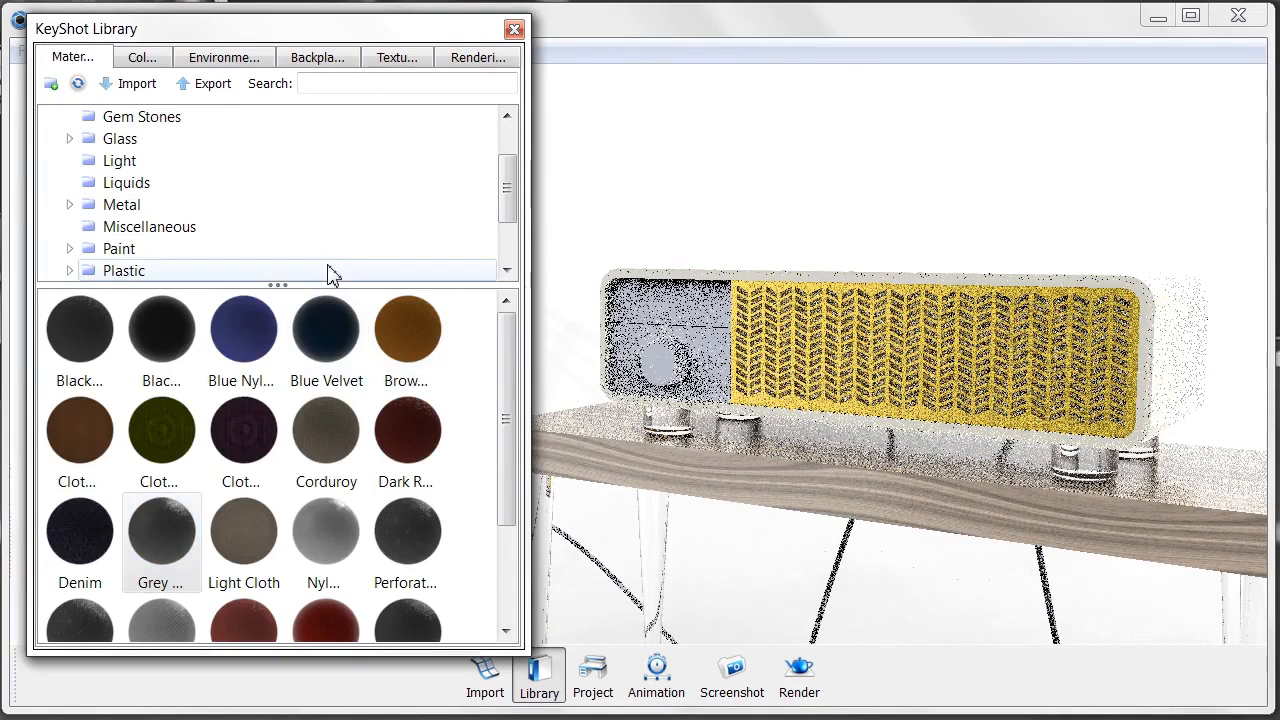
left_click(332, 272)
scroll(256, 392, "down", 8)
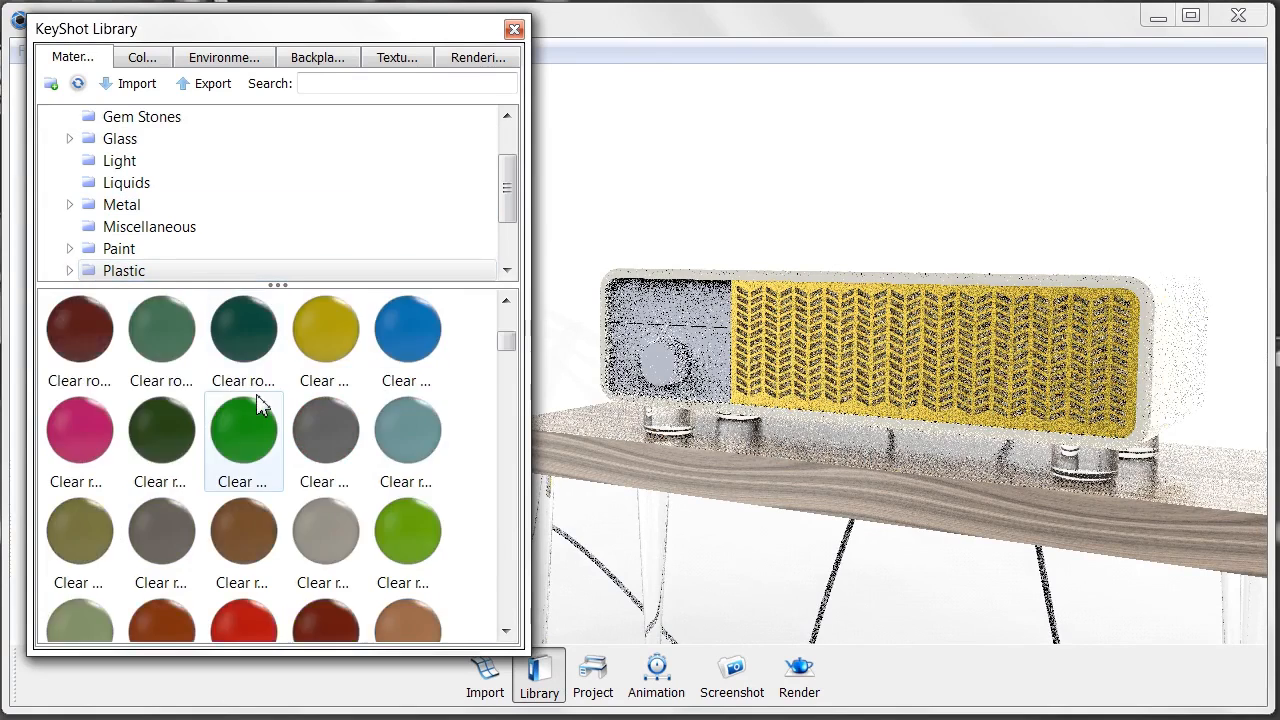
scroll(256, 408, "down", 10)
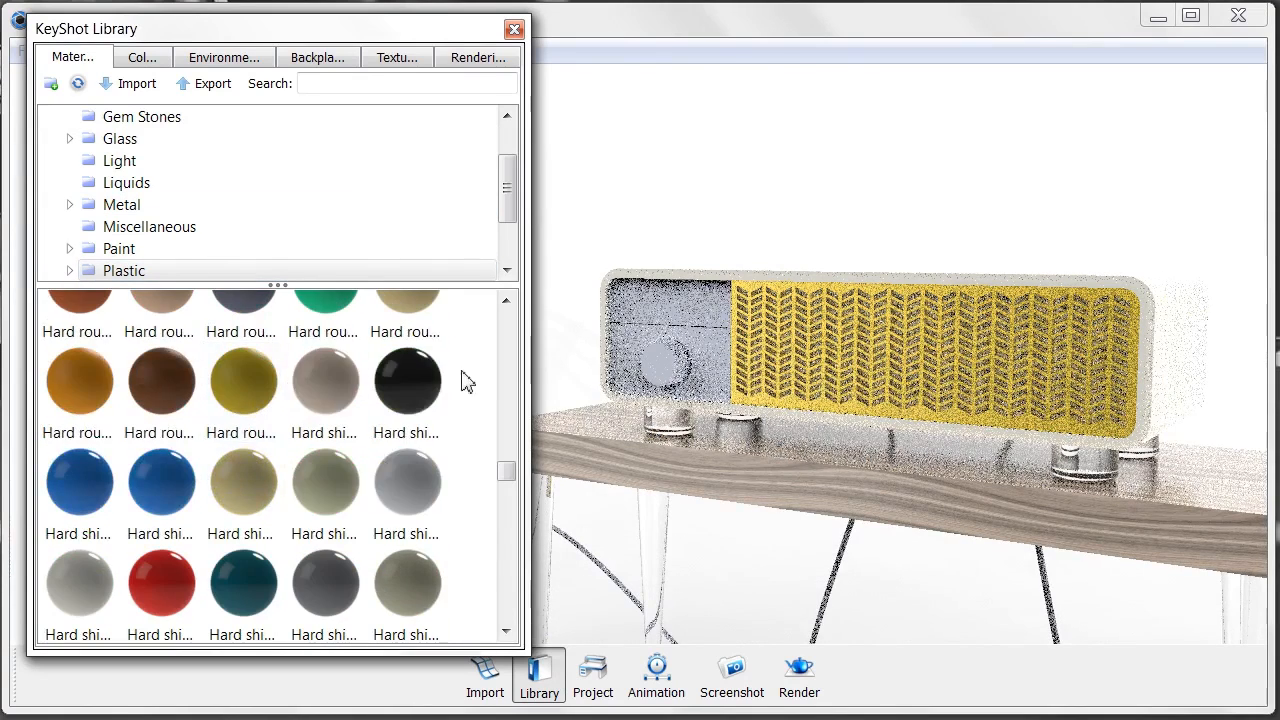
left_click_drag(676, 318, 677, 320)
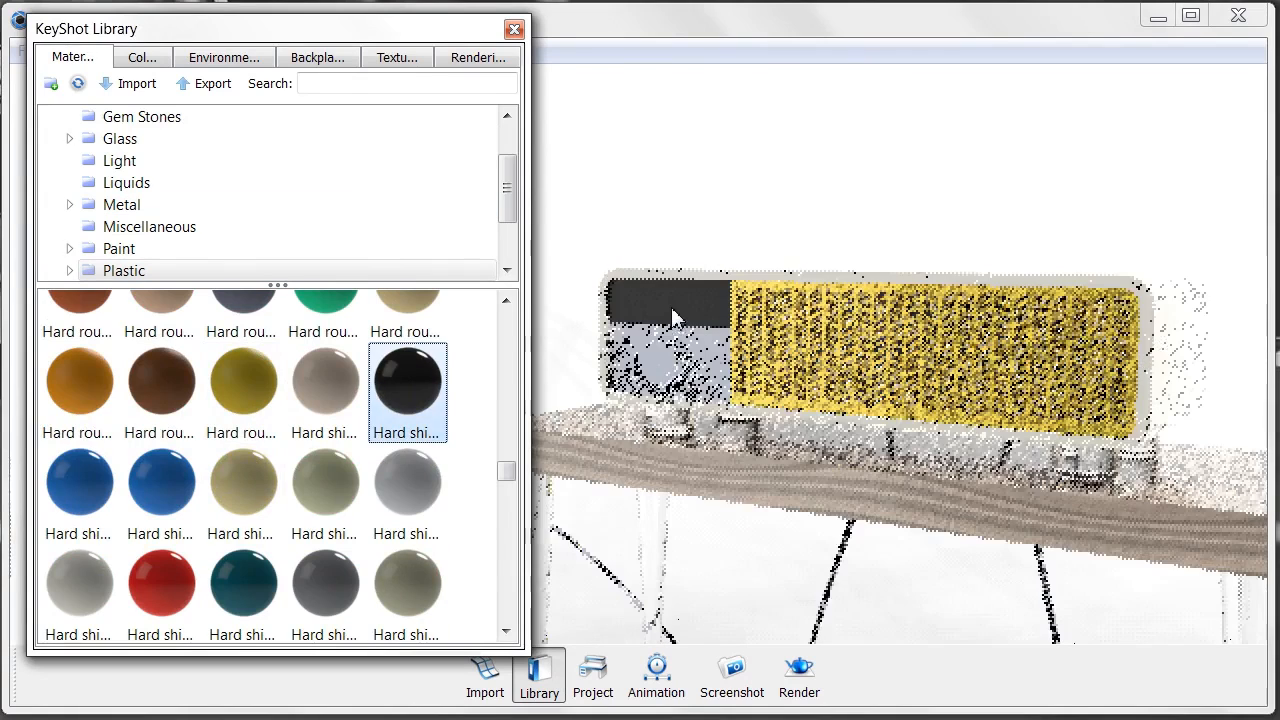
left_click(514, 28)
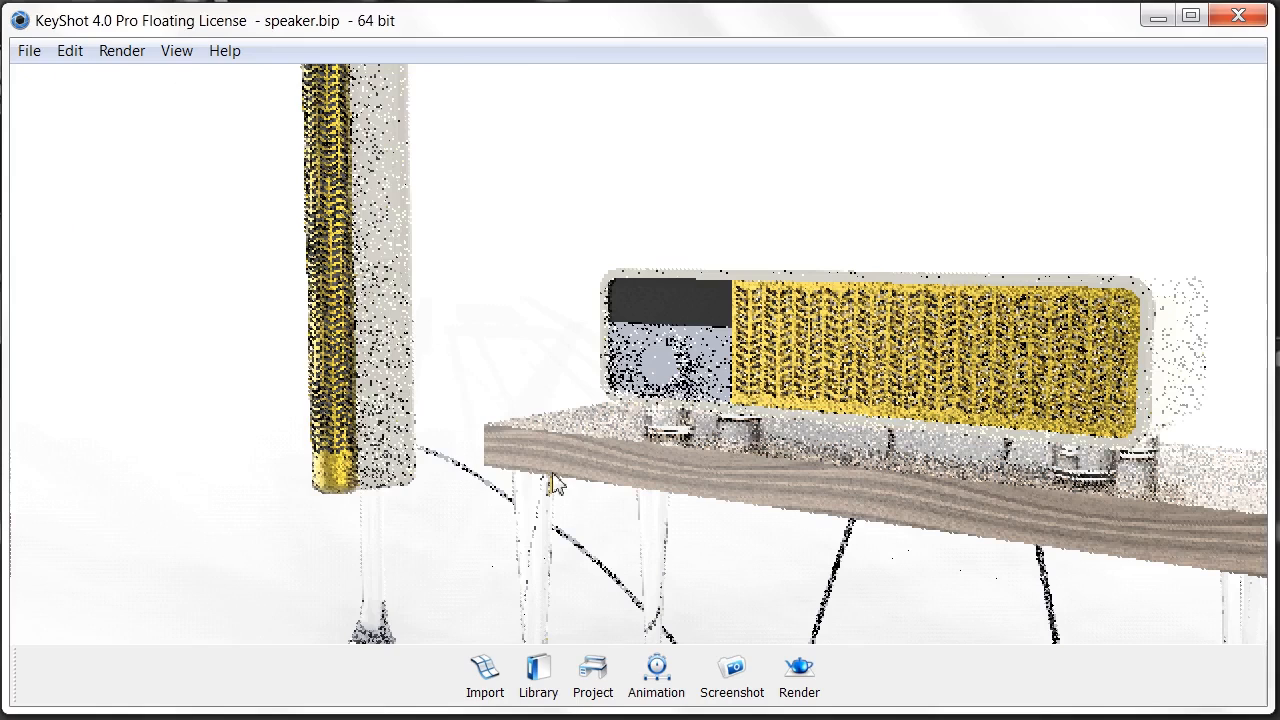
- Unlink the lavender front panel and make it Hard shiny black plastic
left_click(600, 675)
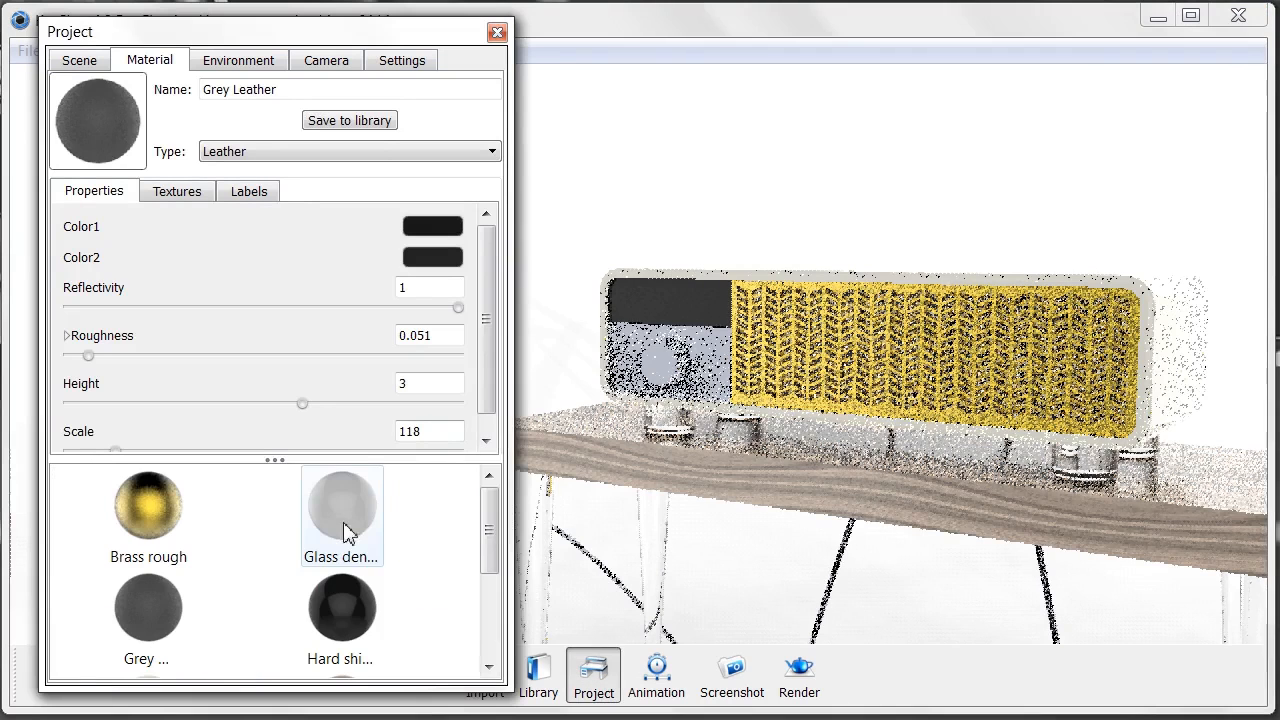
right_click(716, 357)
left_click(765, 418)
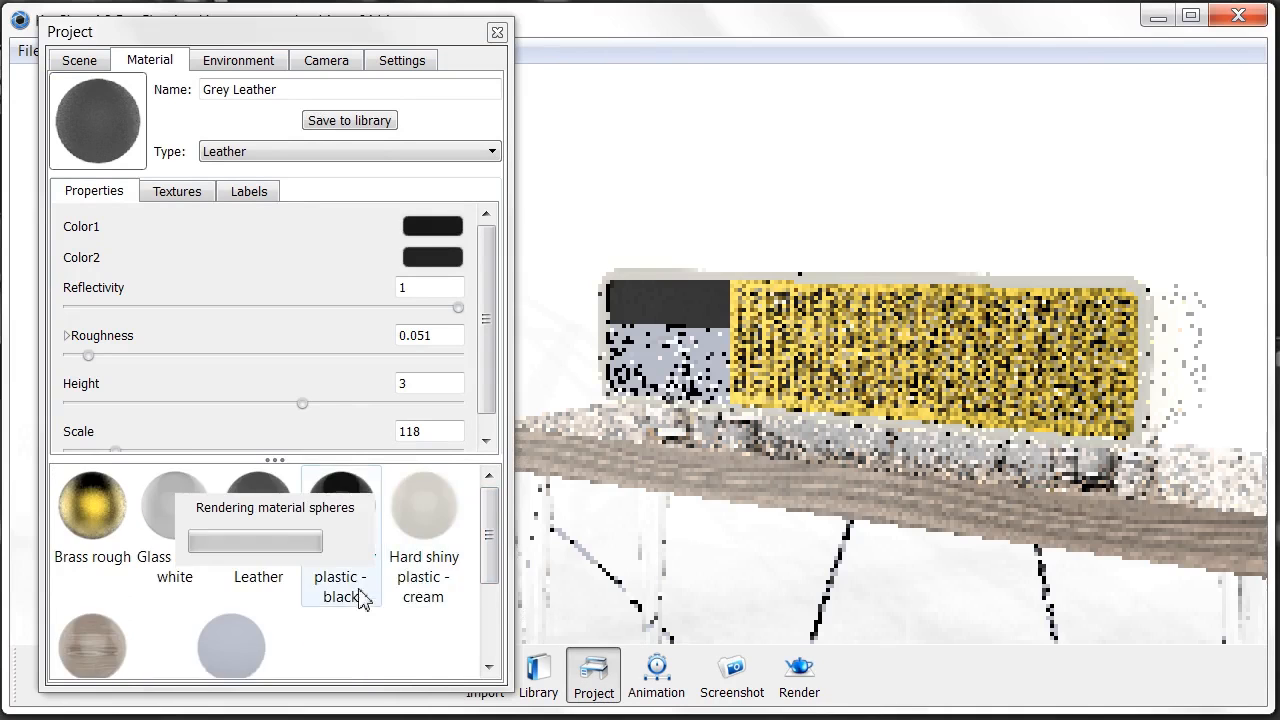
left_click_drag(358, 636, 723, 355)
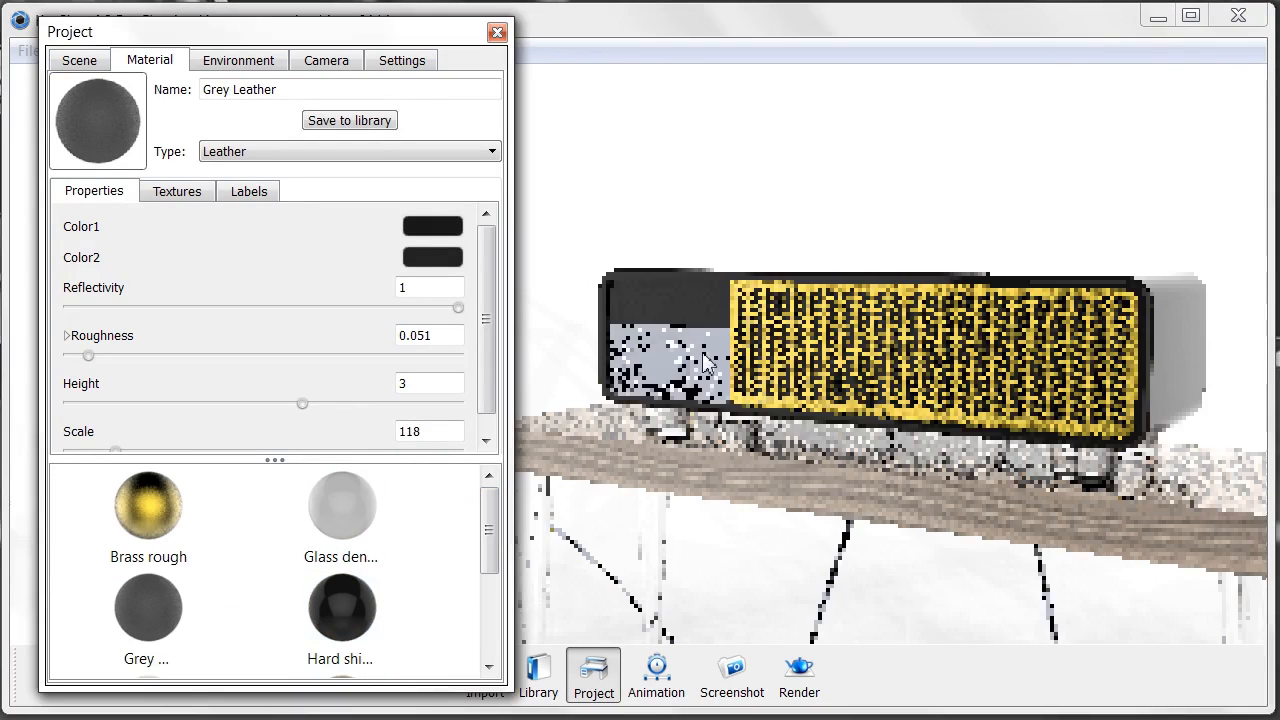
double_click(721, 373)
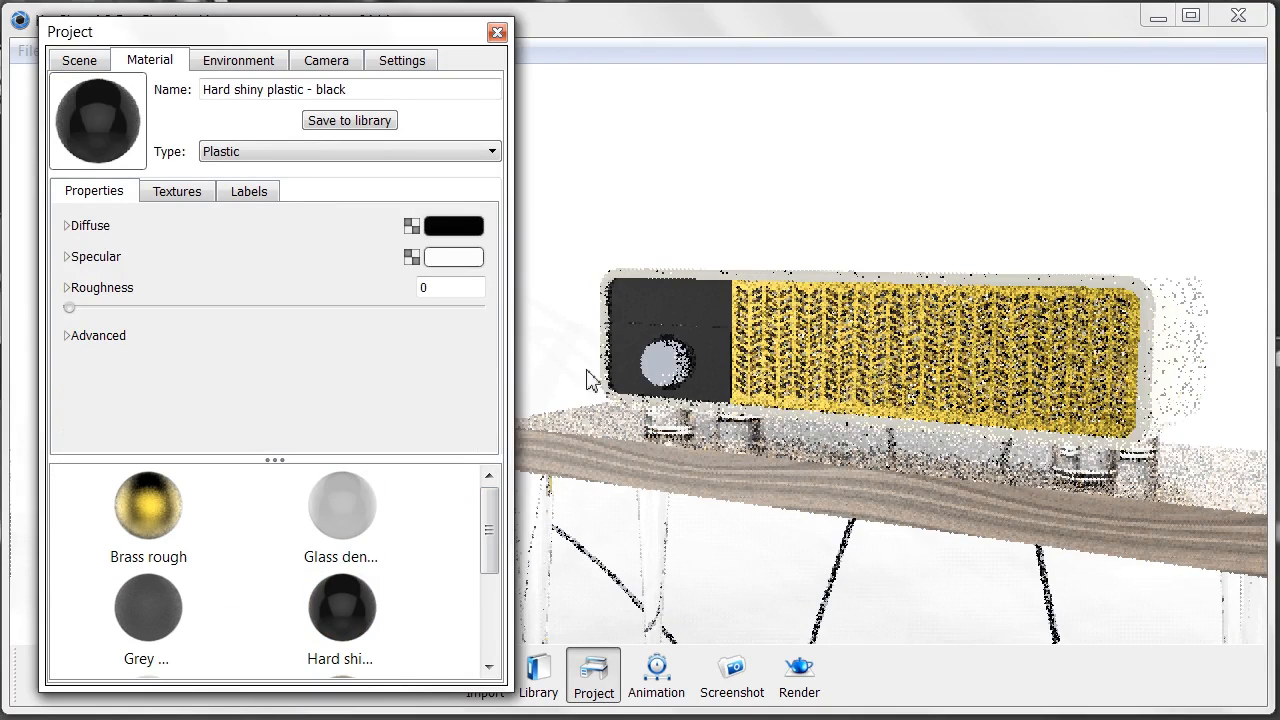
- Unlink the knob, apply Brass rough gold to it, and close the Project window
right_click(666, 360)
left_click(738, 425)
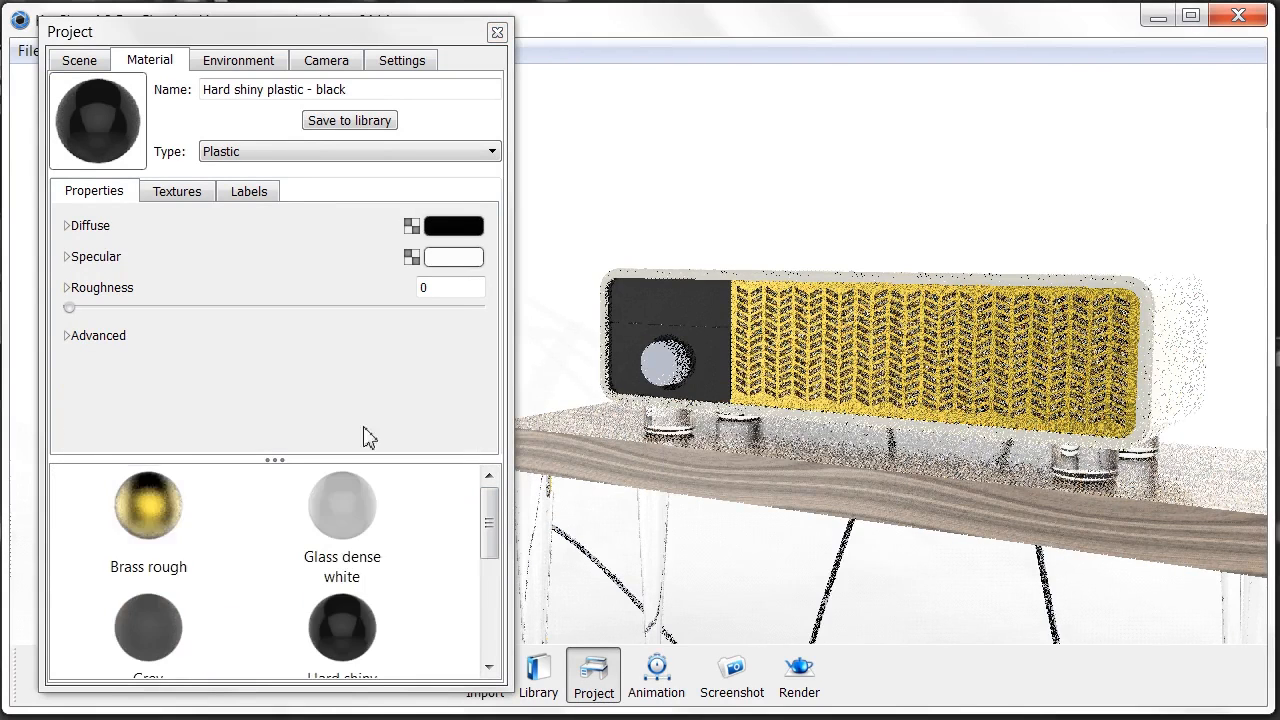
left_click(129, 509)
left_click_drag(520, 380, 691, 349)
double_click(673, 348)
scroll(691, 355, "up", 3)
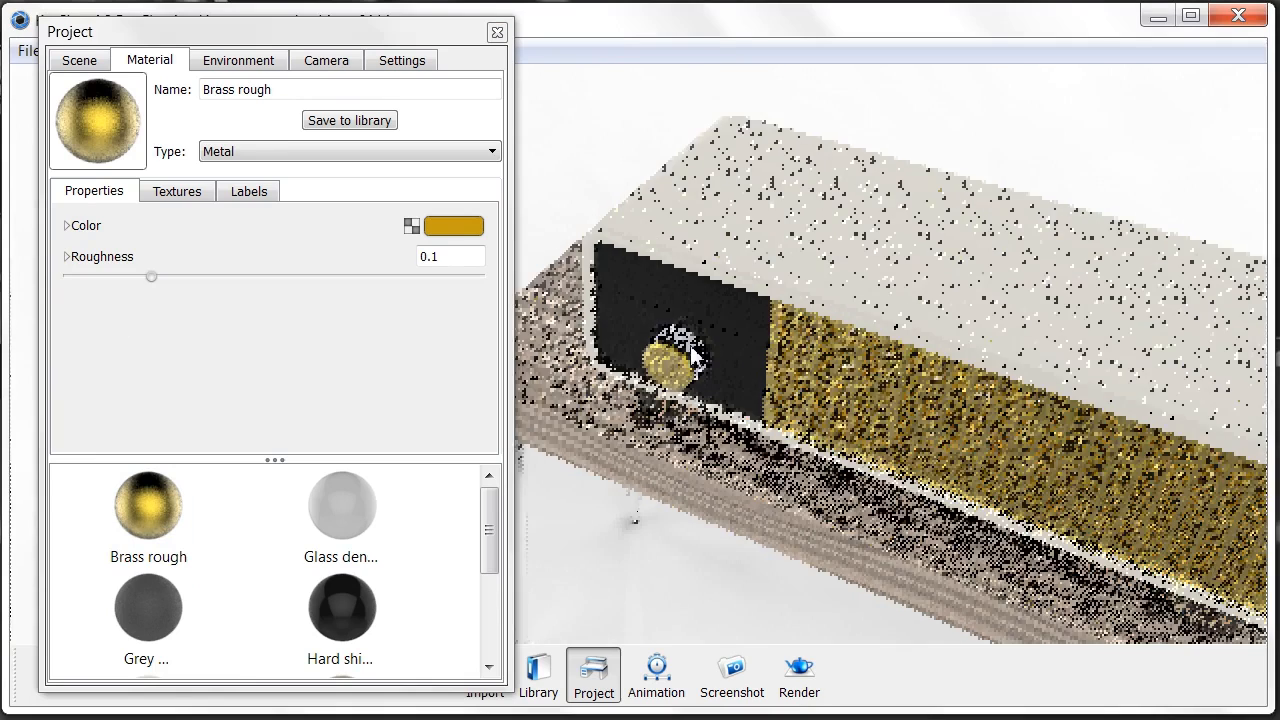
right_click(700, 345)
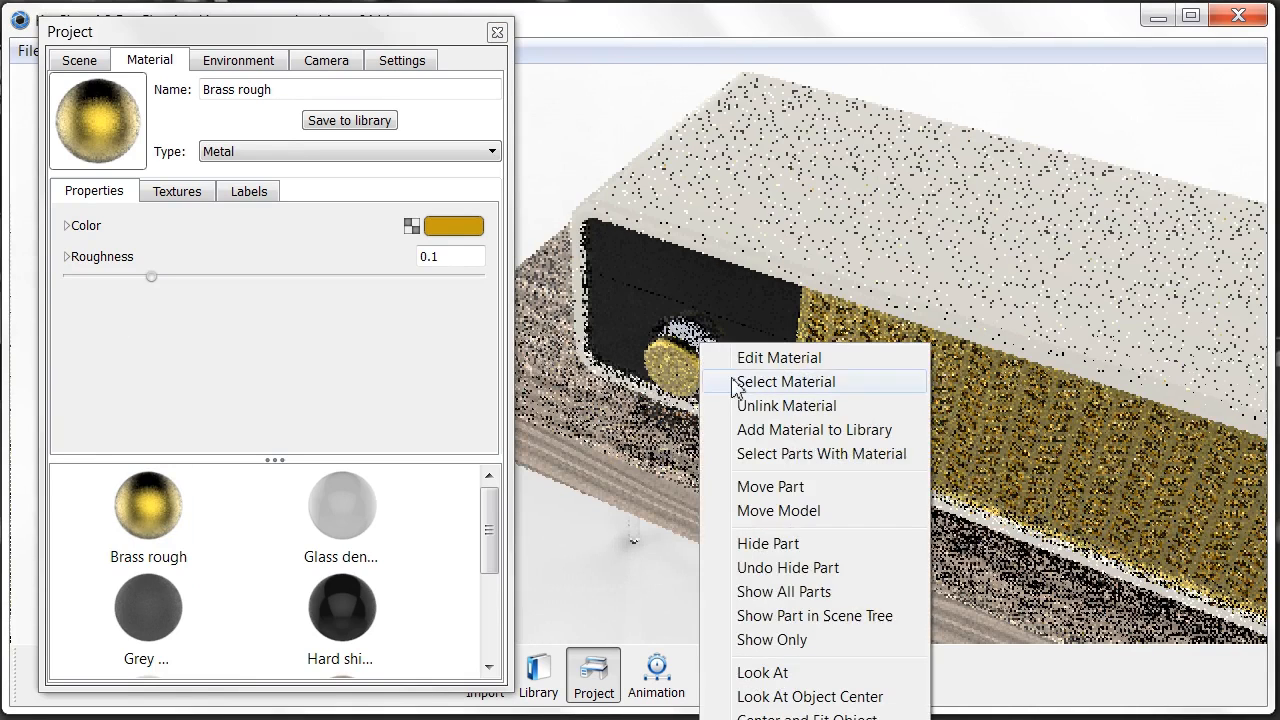
left_click(757, 410)
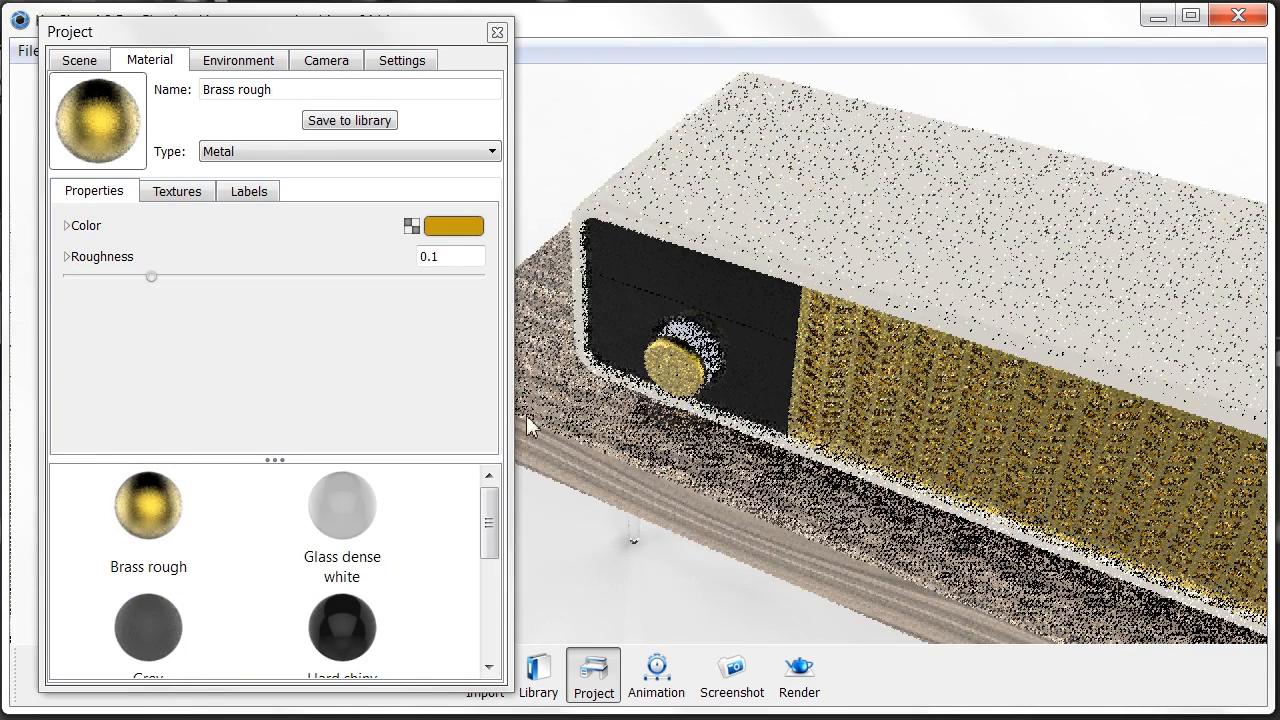
left_click_drag(579, 433, 587, 419)
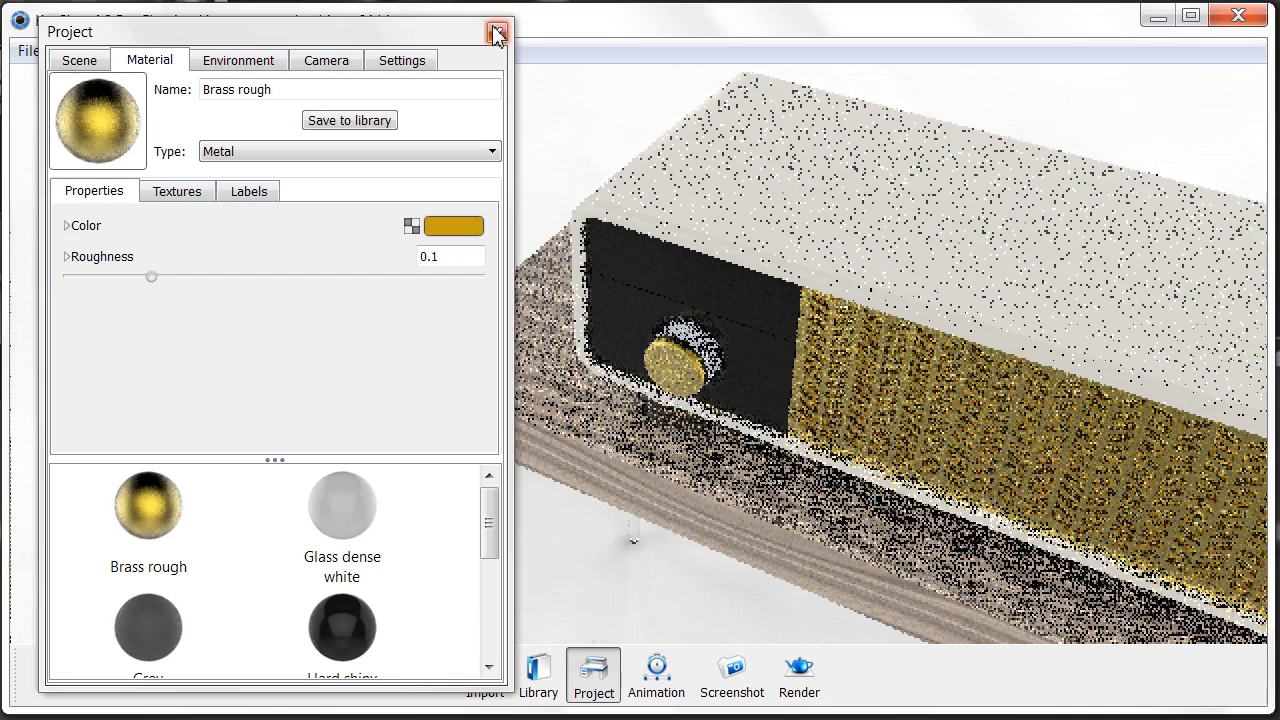
left_click(497, 32)
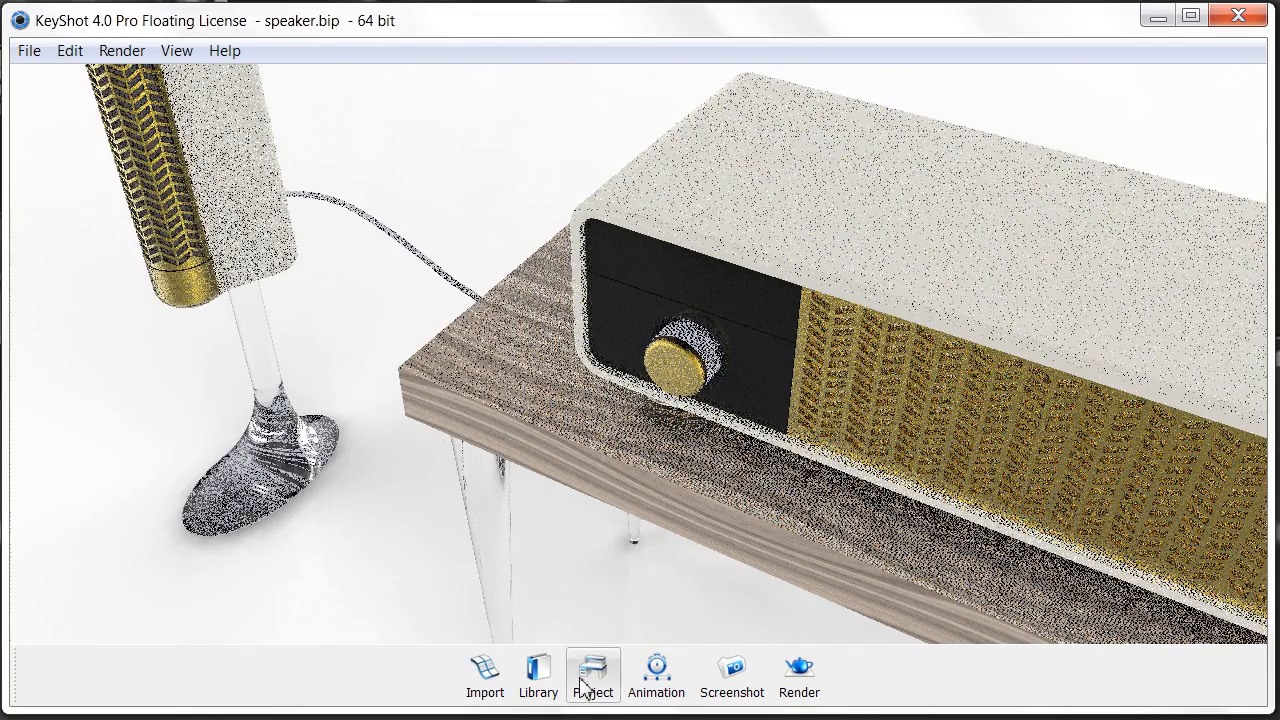
- Apply the black Soft Touch material to the ring around the knob and close the library
left_click(540, 670)
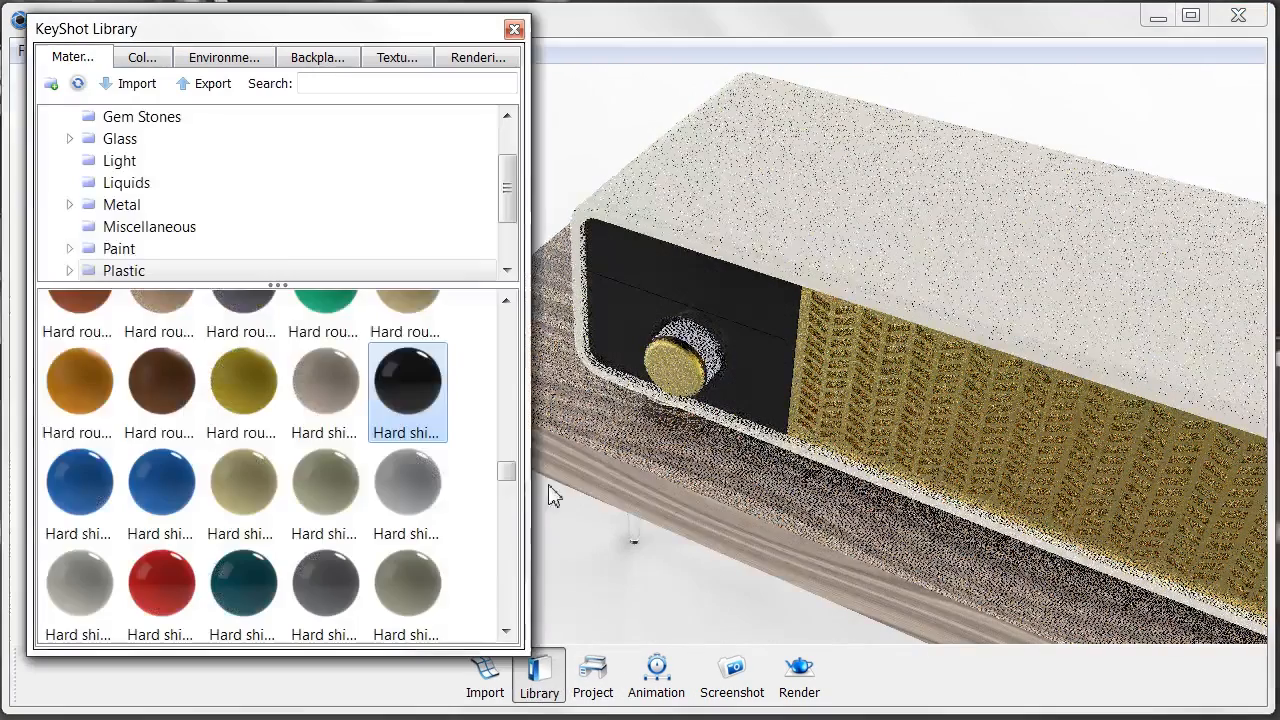
scroll(330, 220, "down", 2)
left_click(320, 205)
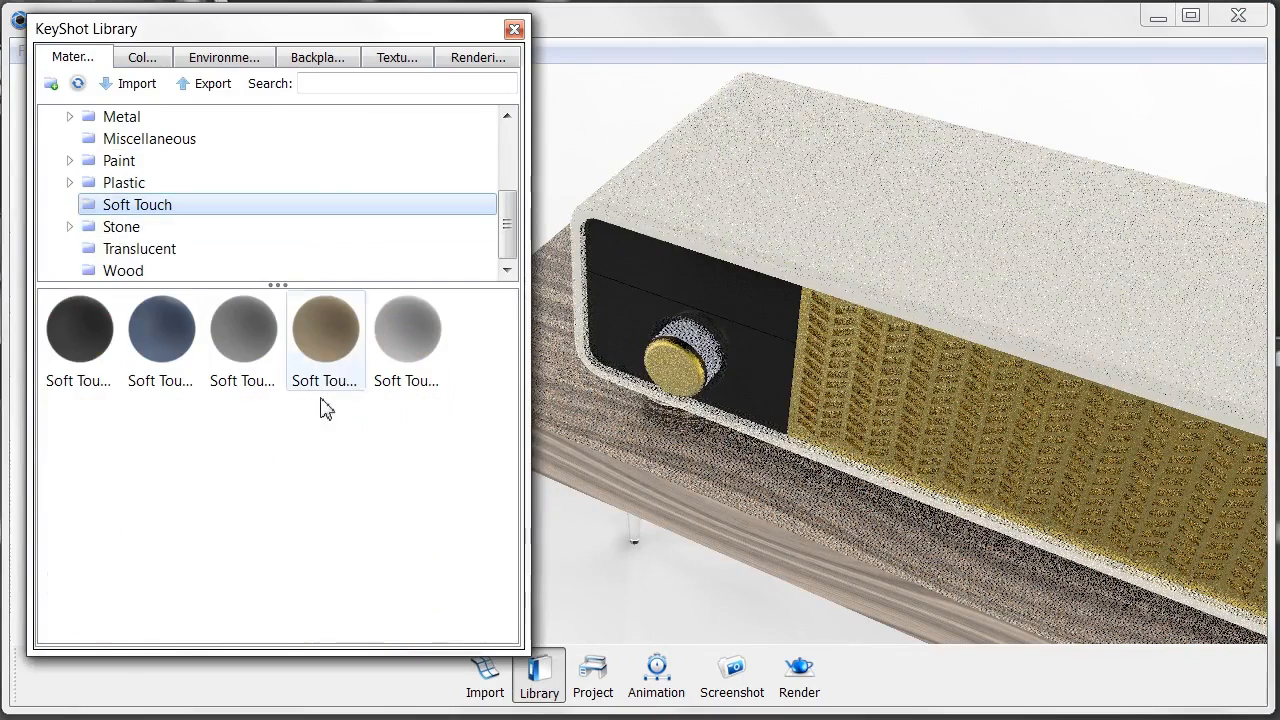
left_click_drag(80, 330, 697, 350)
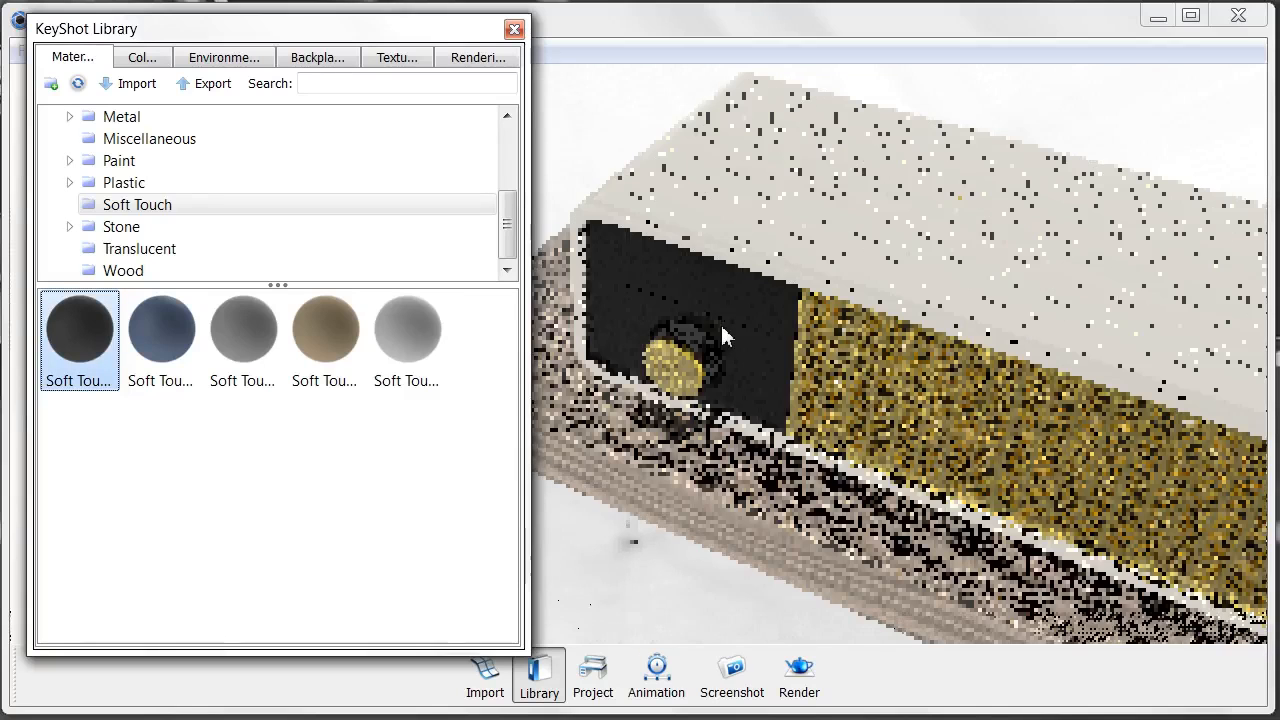
scroll(715, 335, "down", 5)
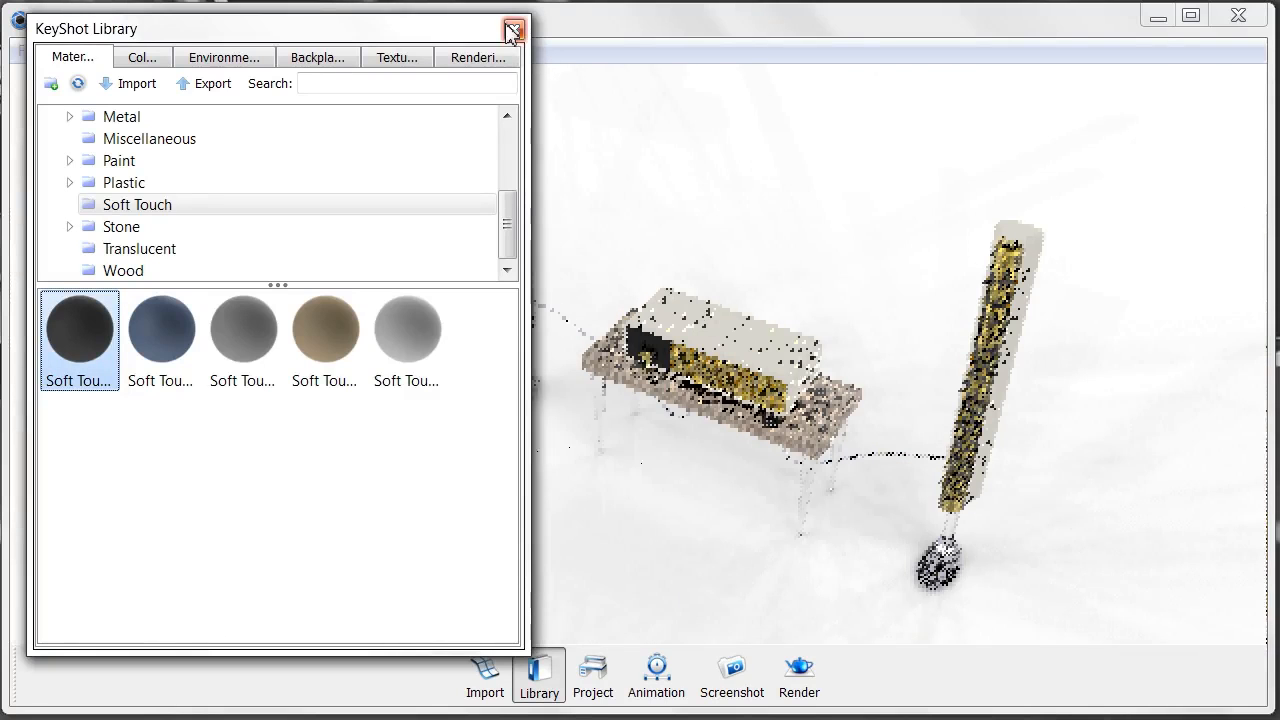
left_click(514, 29)
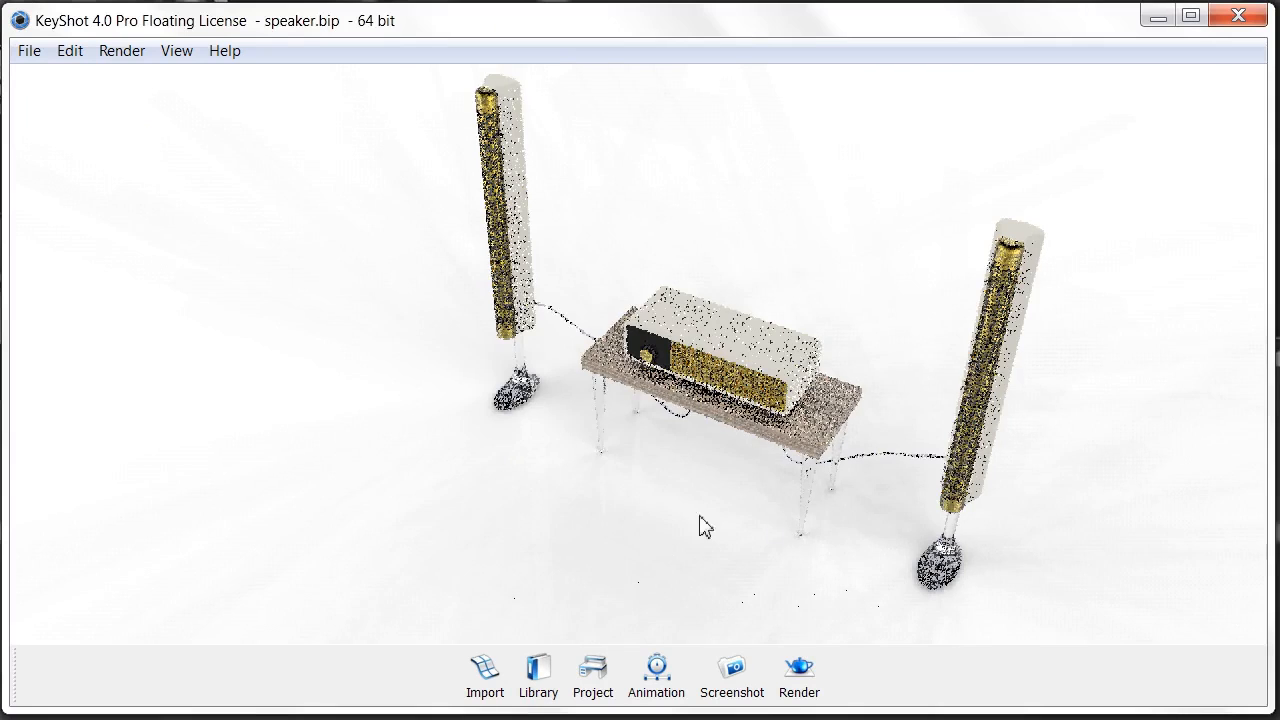
- Orbit down to floor level and zoom in on the table legs and glass speaker feet
left_click_drag(734, 477, 604, 404)
left_click_drag(752, 458, 547, 357)
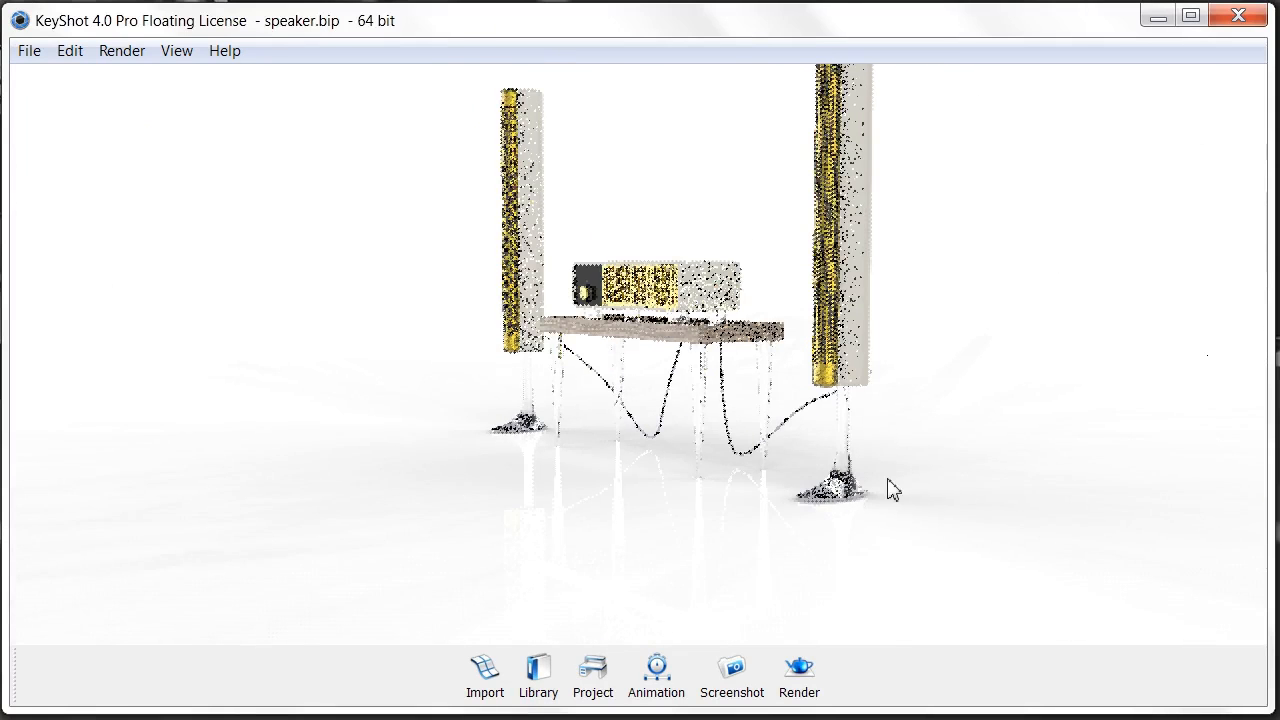
scroll(870, 517, "up", 2)
scroll(868, 508, "up", 3)
middle_click_drag(766, 398, 484, 262)
middle_click_drag(980, 545, 946, 506)
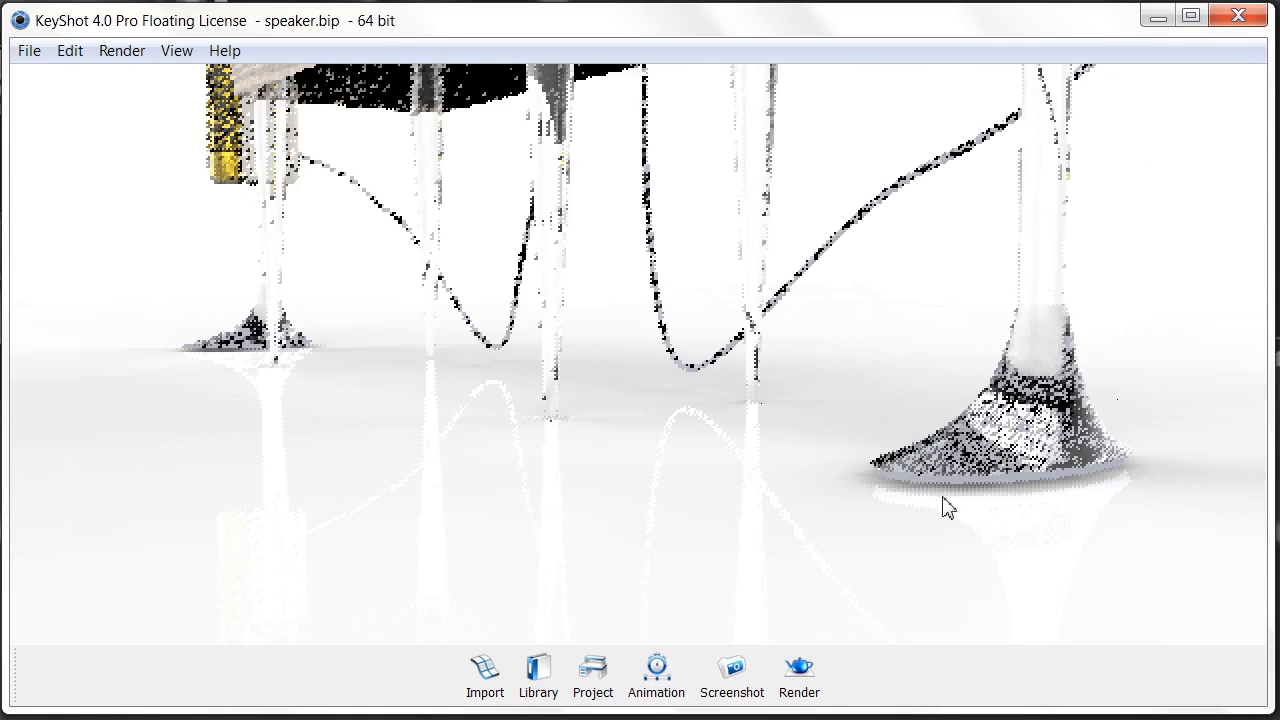
- Unlink the first speaker foot's material and apply Soft Touch White from the library
right_click(928, 481)
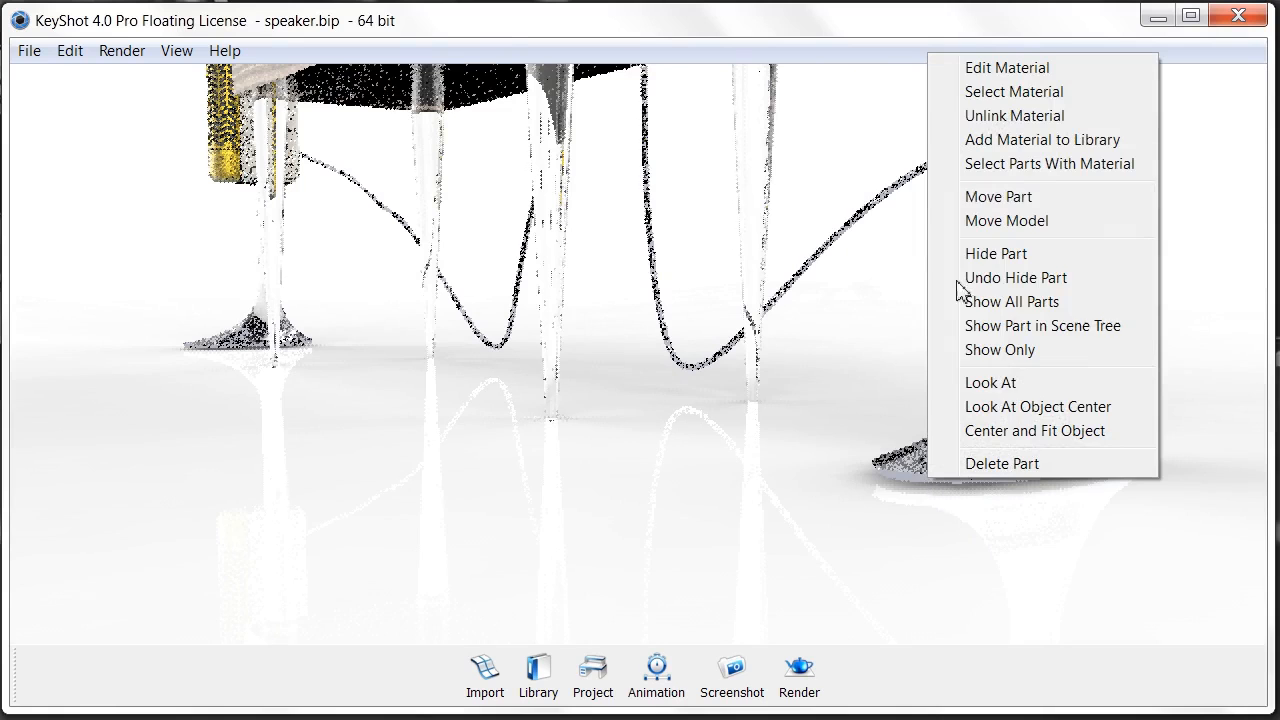
left_click(1015, 116)
left_click(532, 675)
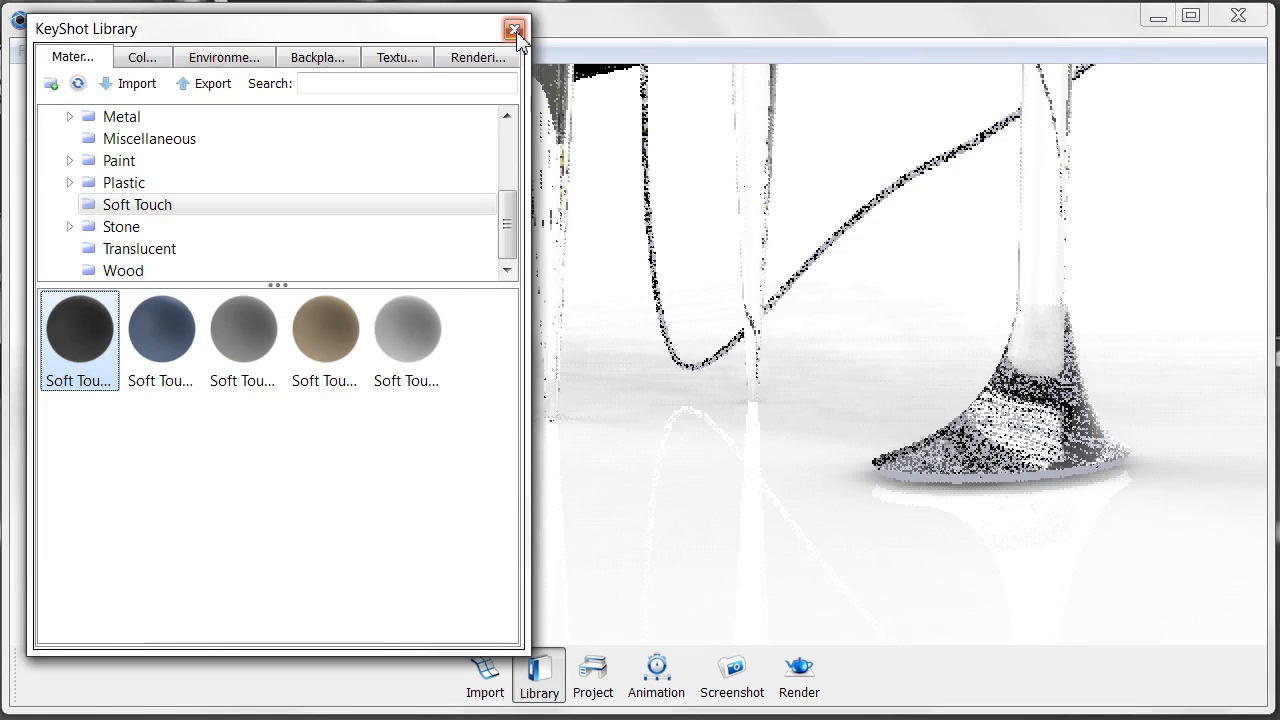
left_click_drag(406, 337, 905, 490)
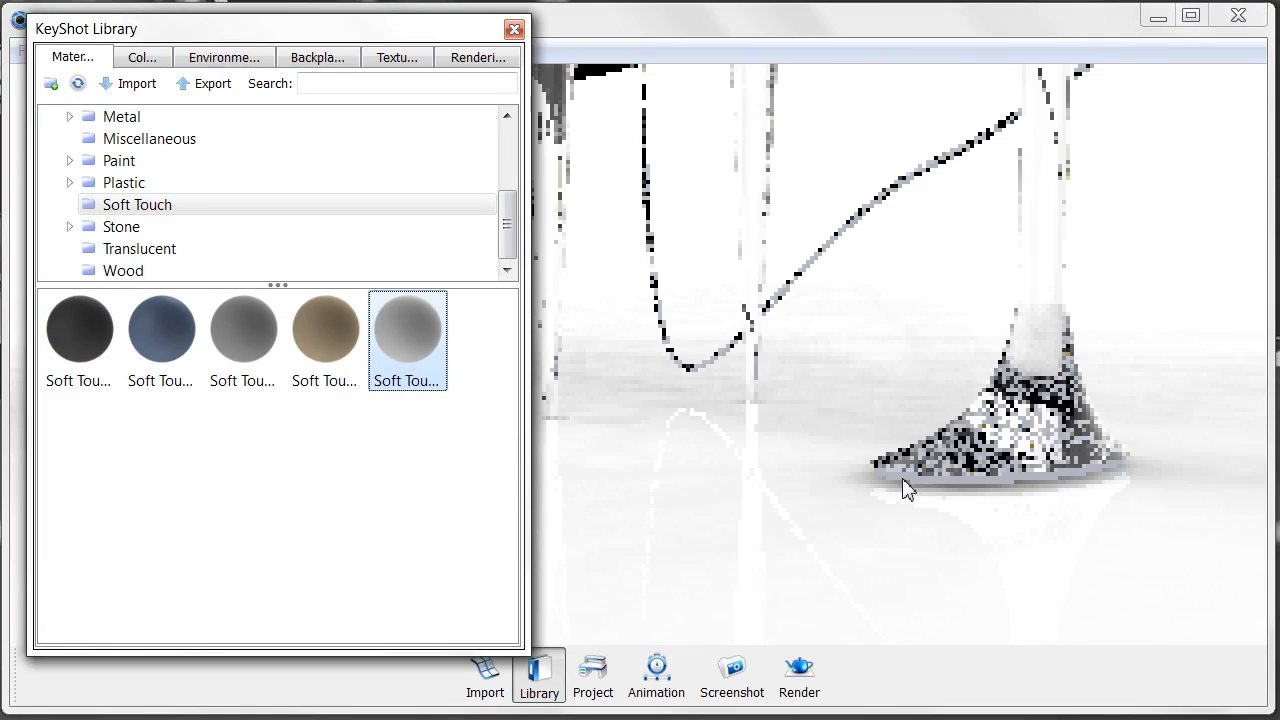
left_click(514, 32)
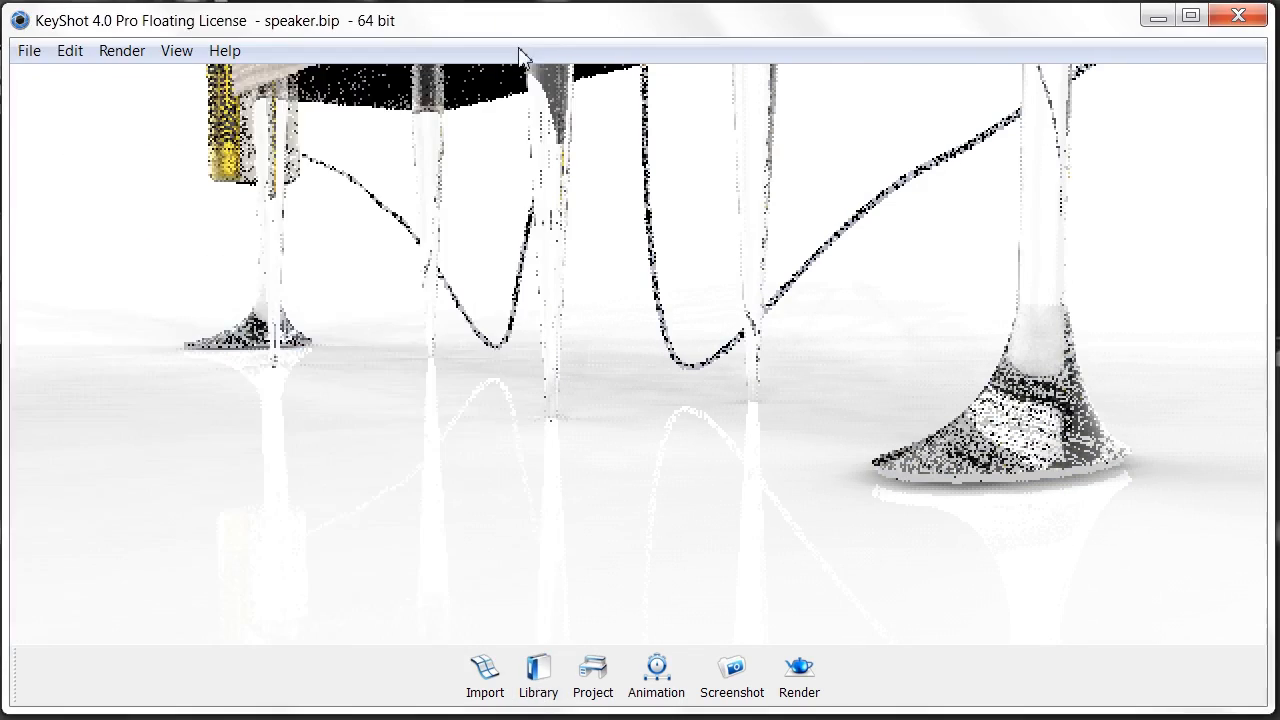
- Unlink the other speaker foot's material and give its base Soft Touch White from the project materials
left_click_drag(808, 393, 487, 388)
scroll(425, 391, "up", 5)
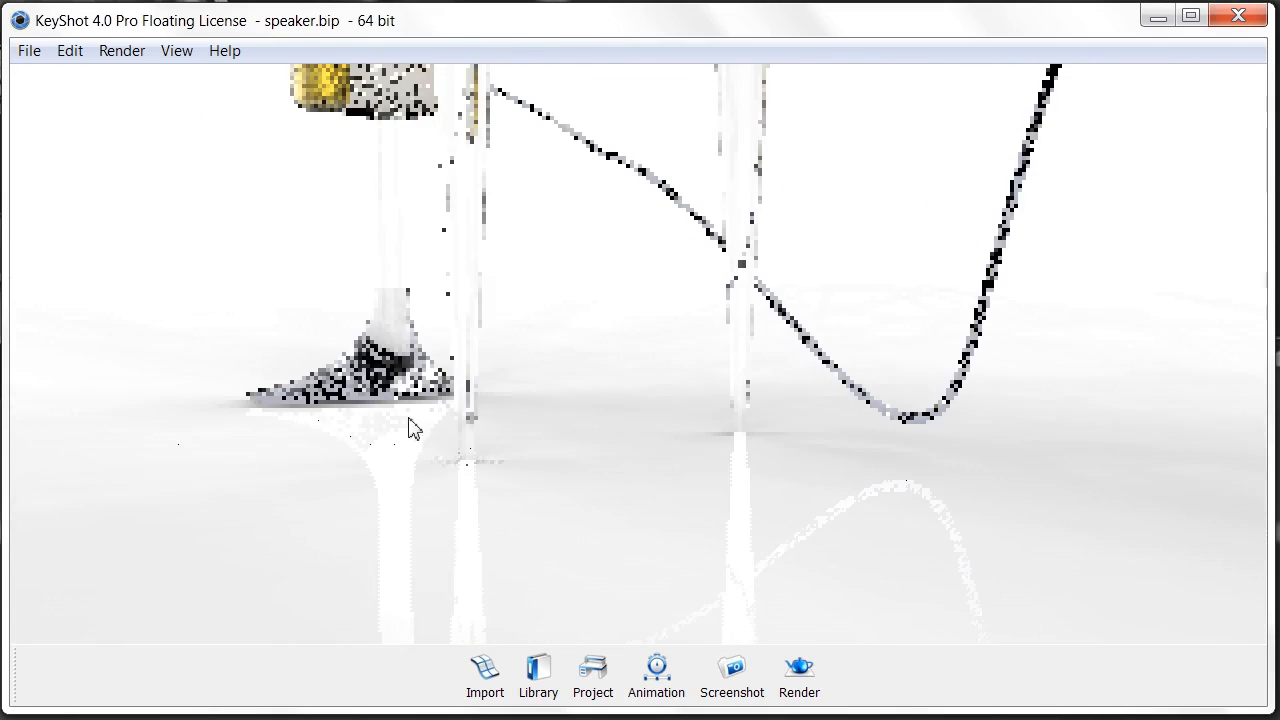
left_click_drag(1037, 400, 467, 413)
scroll(388, 378, "up", 2)
left_click_drag(831, 379, 514, 402)
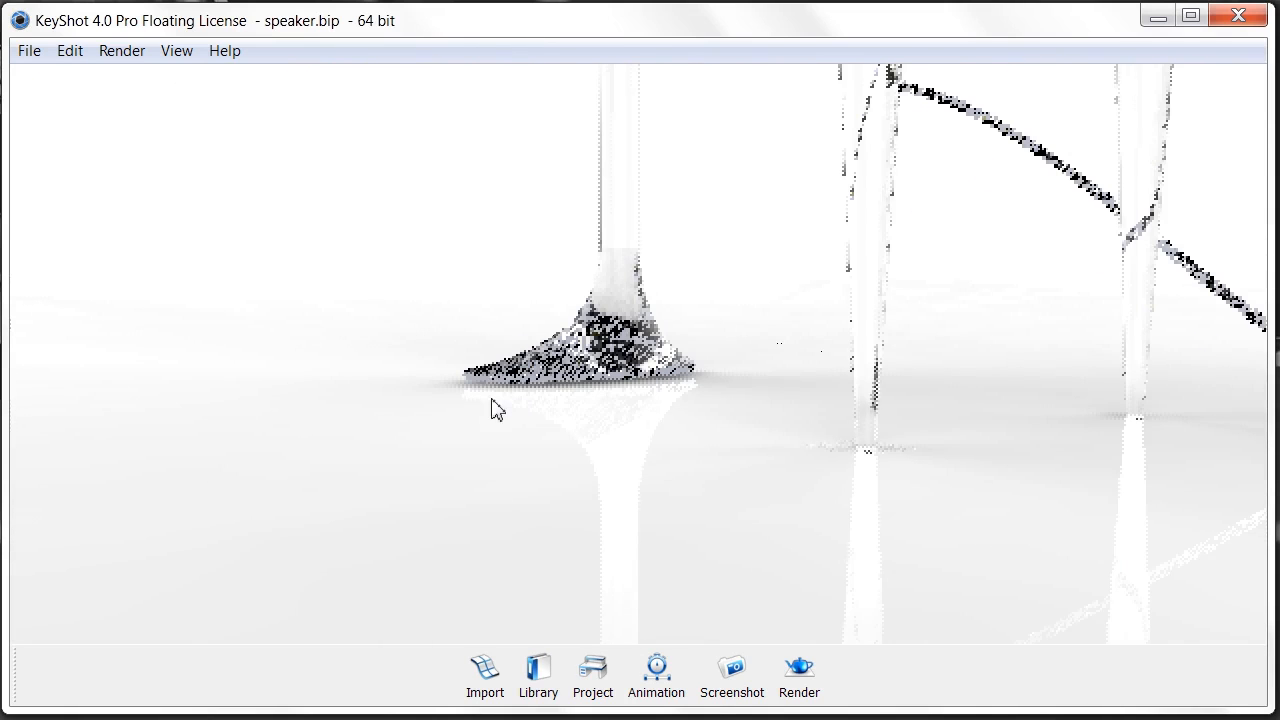
right_click(489, 386)
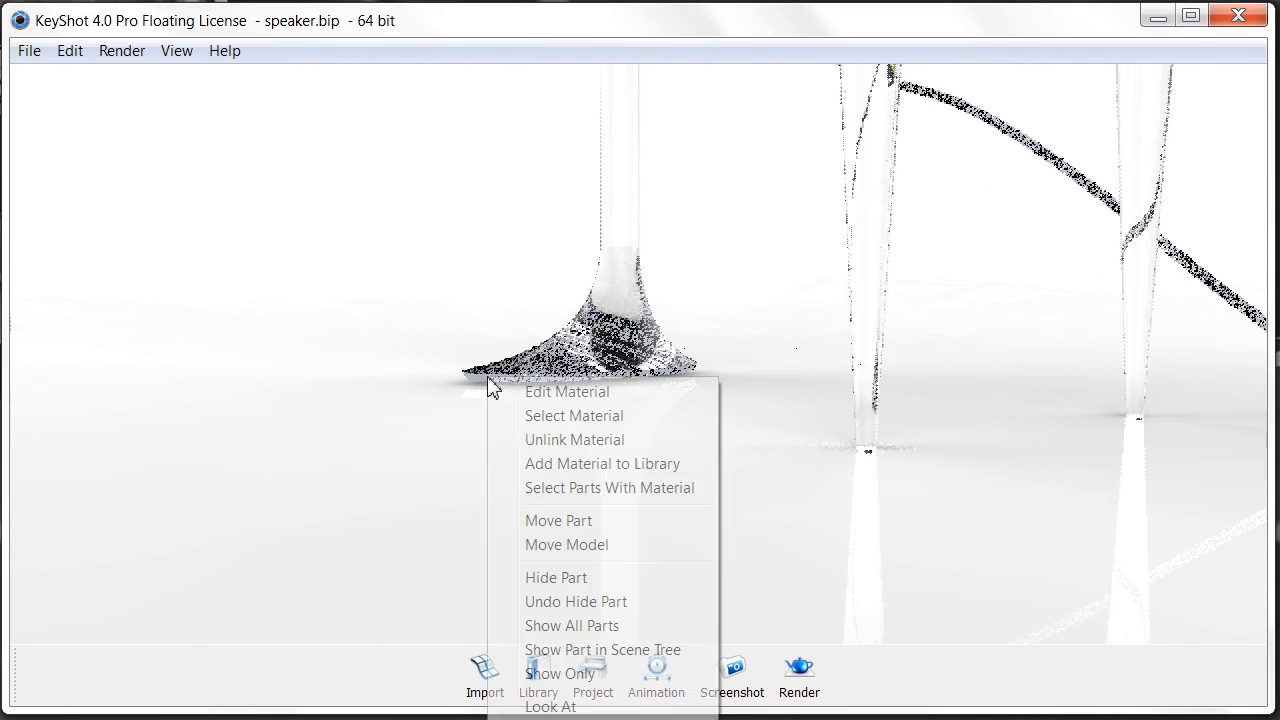
left_click(569, 441)
left_click(593, 680)
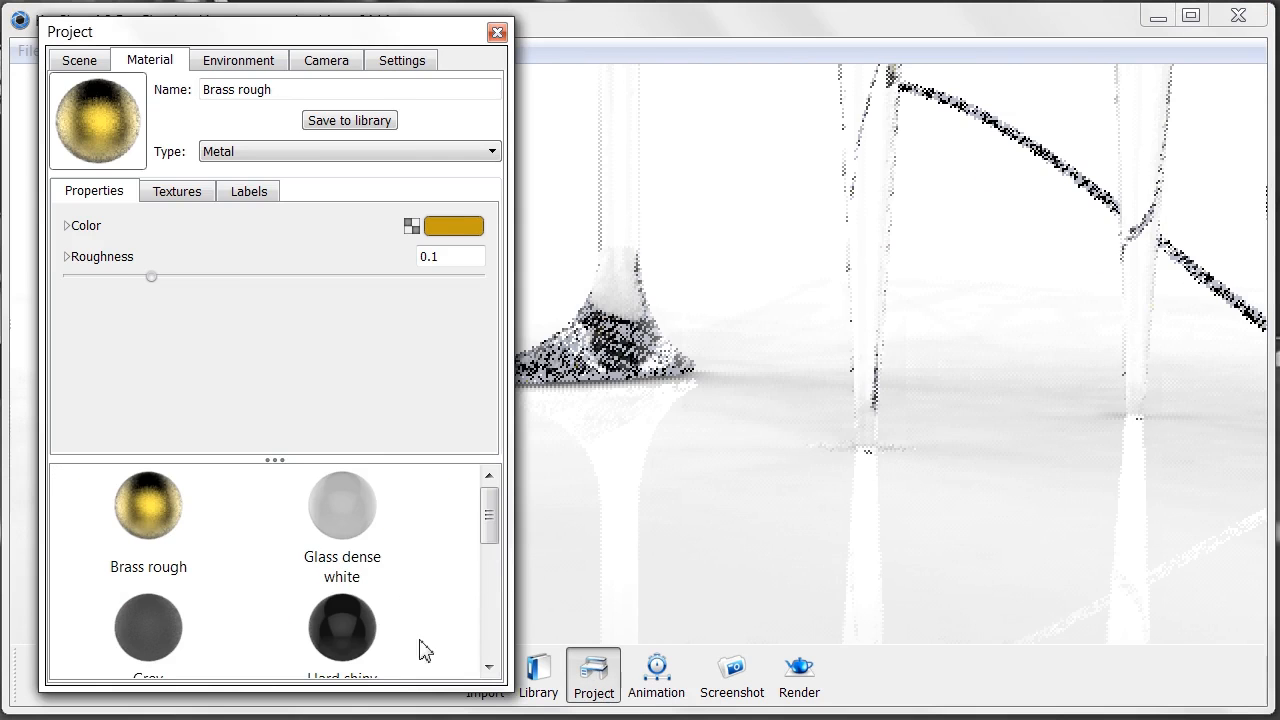
left_click_drag(490, 528, 505, 636)
left_click(377, 528)
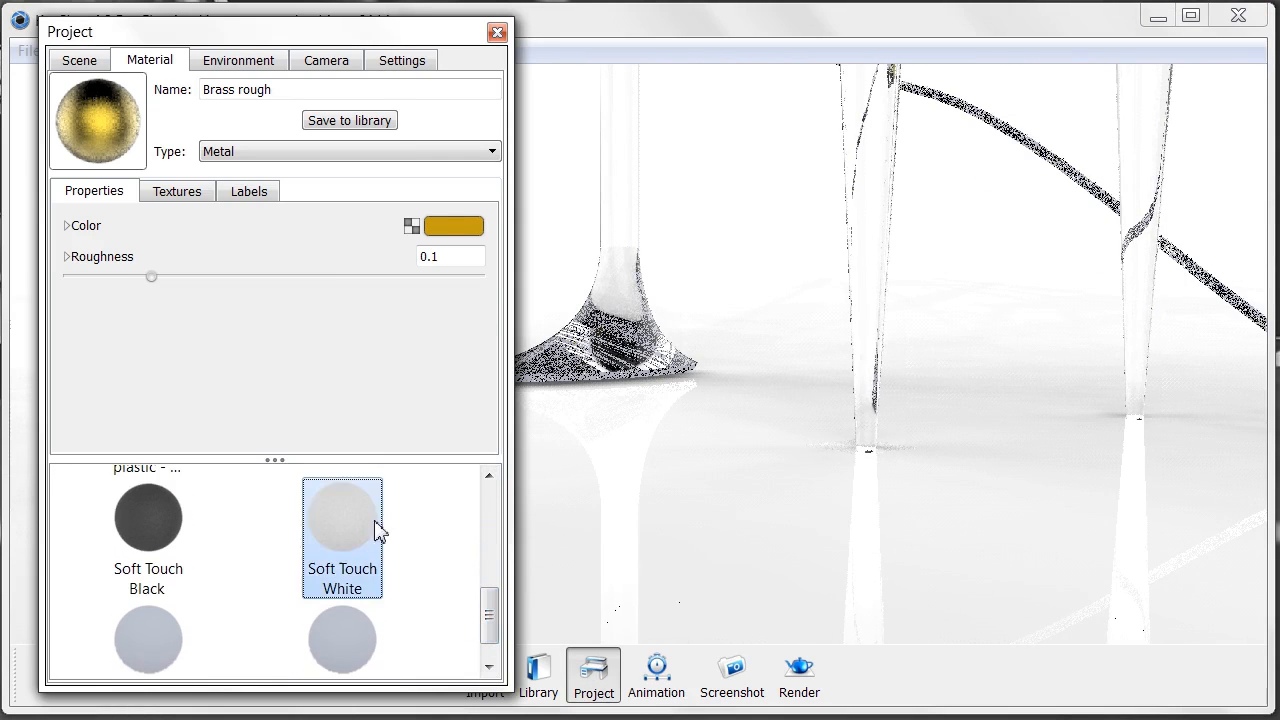
left_click_drag(549, 405, 546, 384)
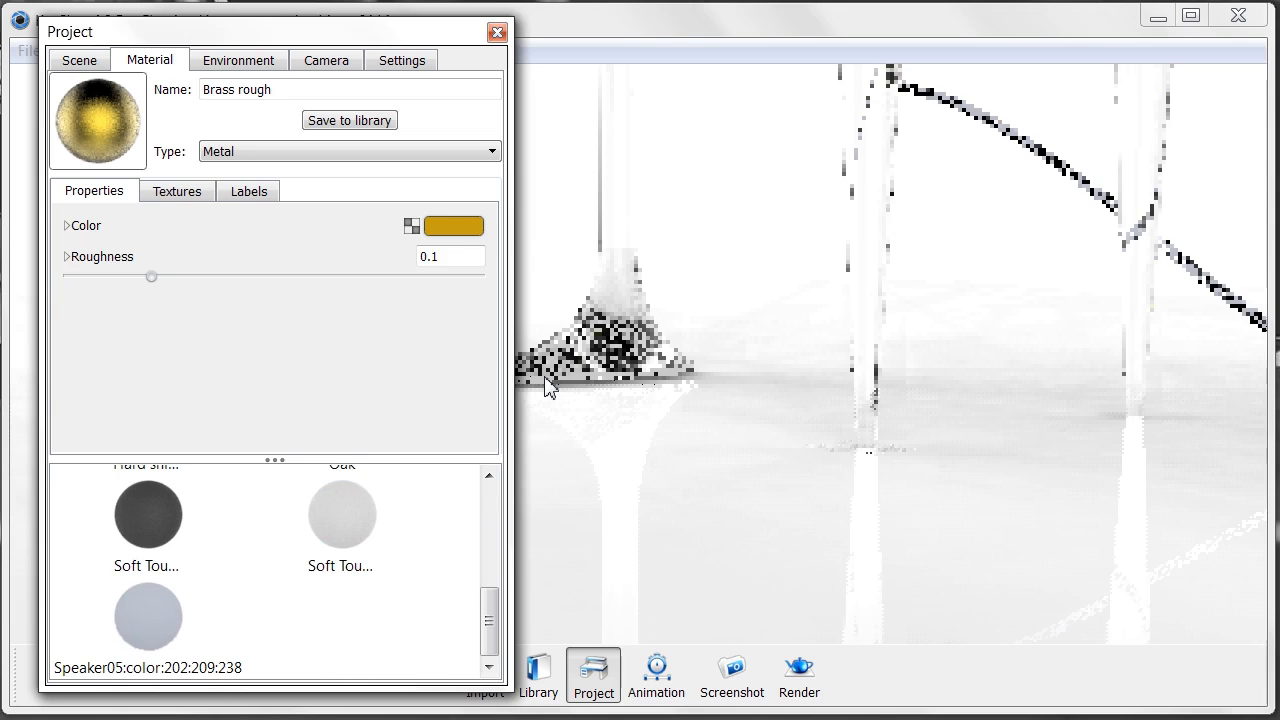
left_click(497, 33)
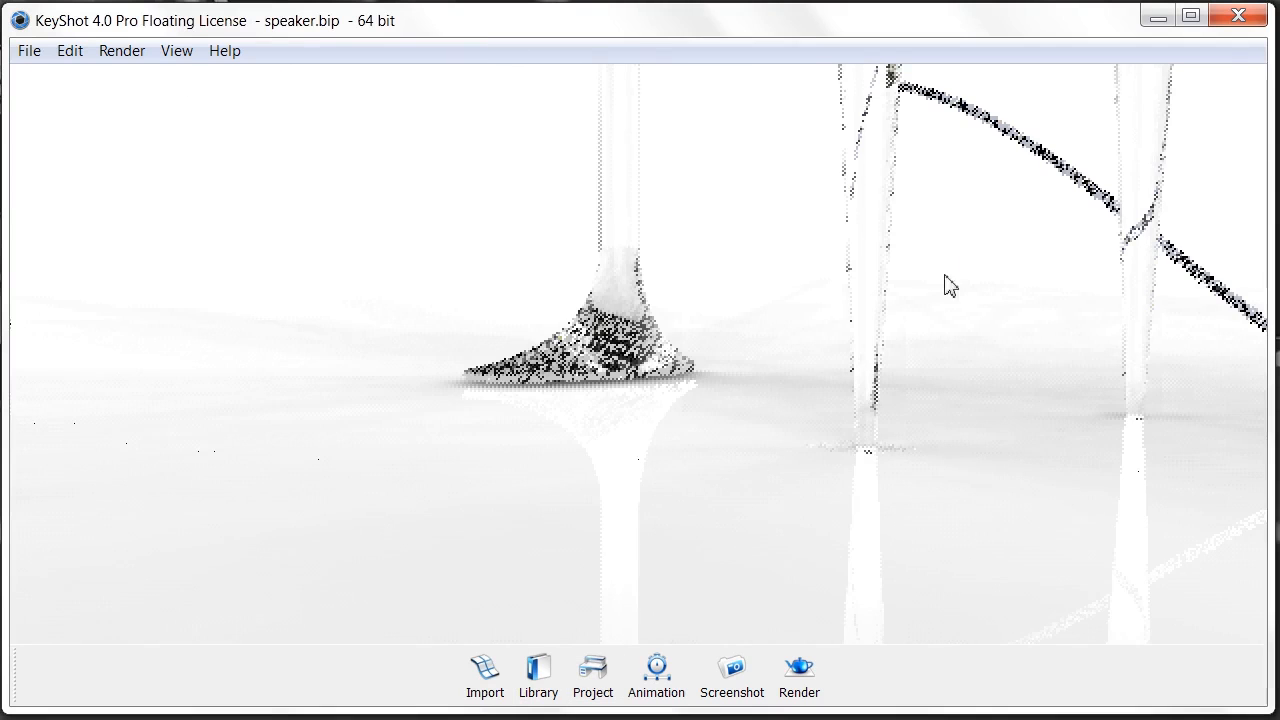
- Unlink the cable's material and apply Potato Sack from the Miscellaneous library
left_click_drag(849, 289, 220, 306)
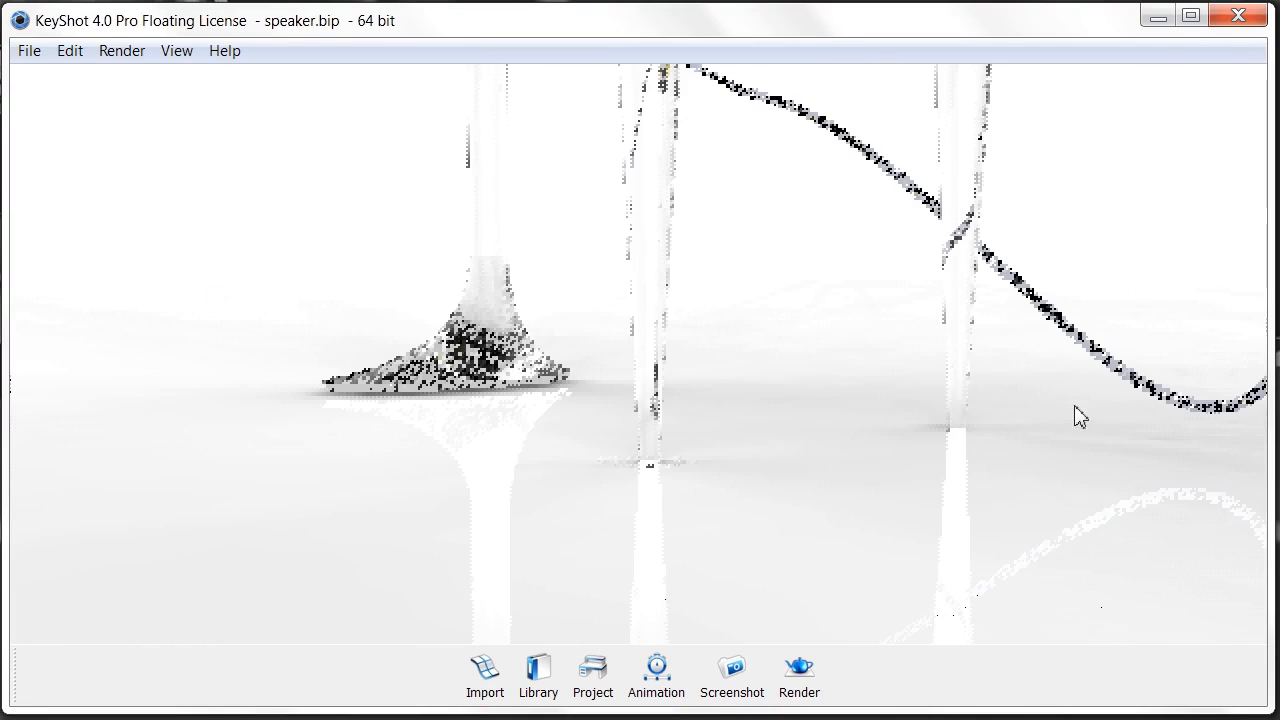
right_click(1085, 342)
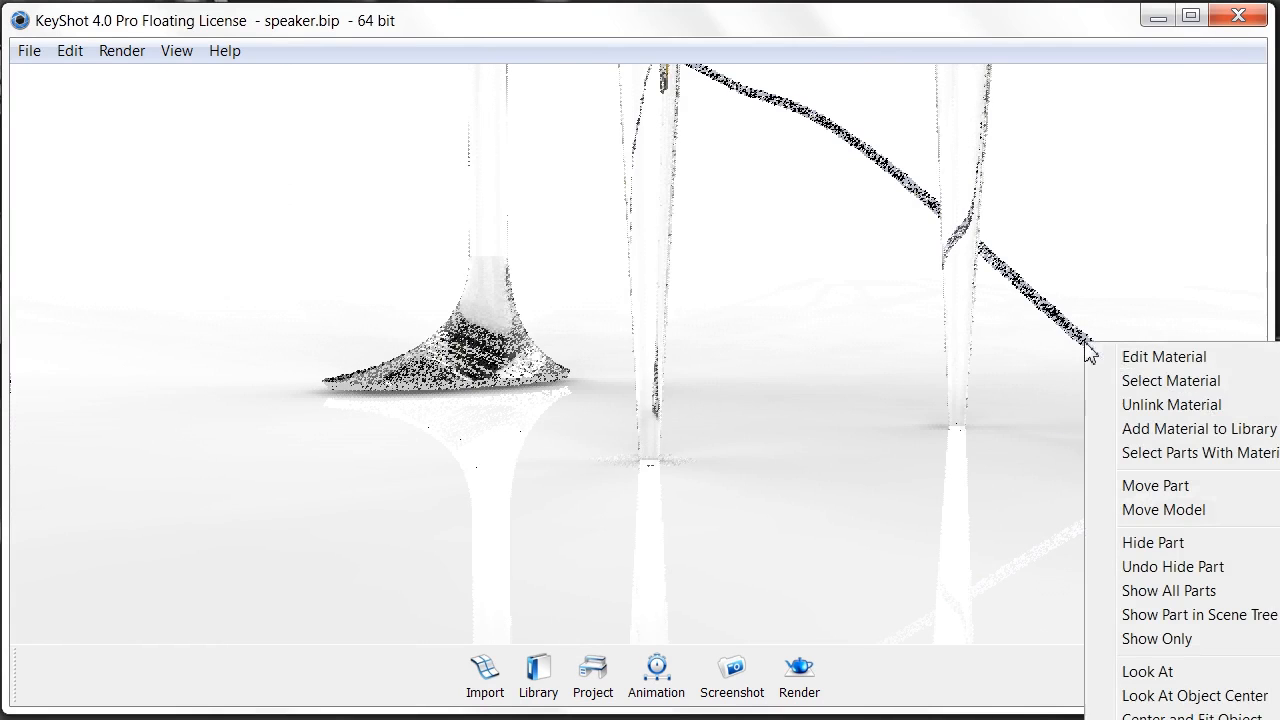
left_click(1151, 411)
left_click_drag(1135, 419, 985, 366)
left_click_drag(940, 406, 886, 443)
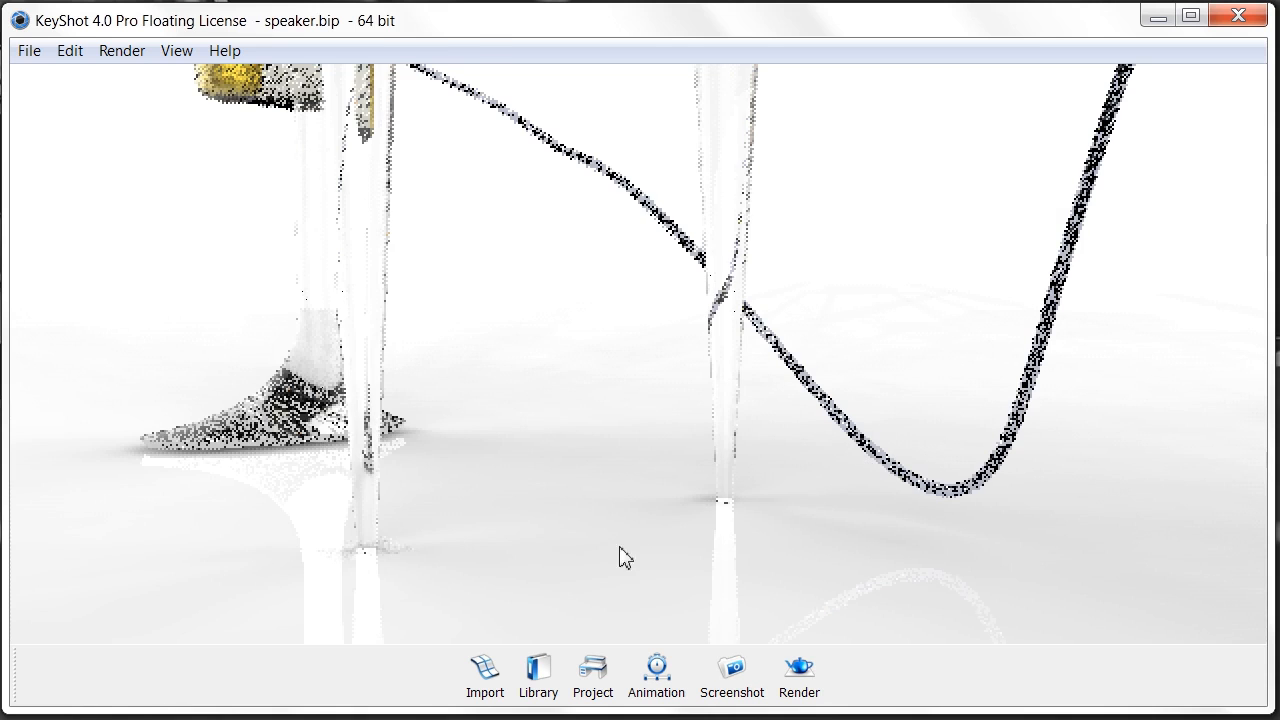
left_click(538, 675)
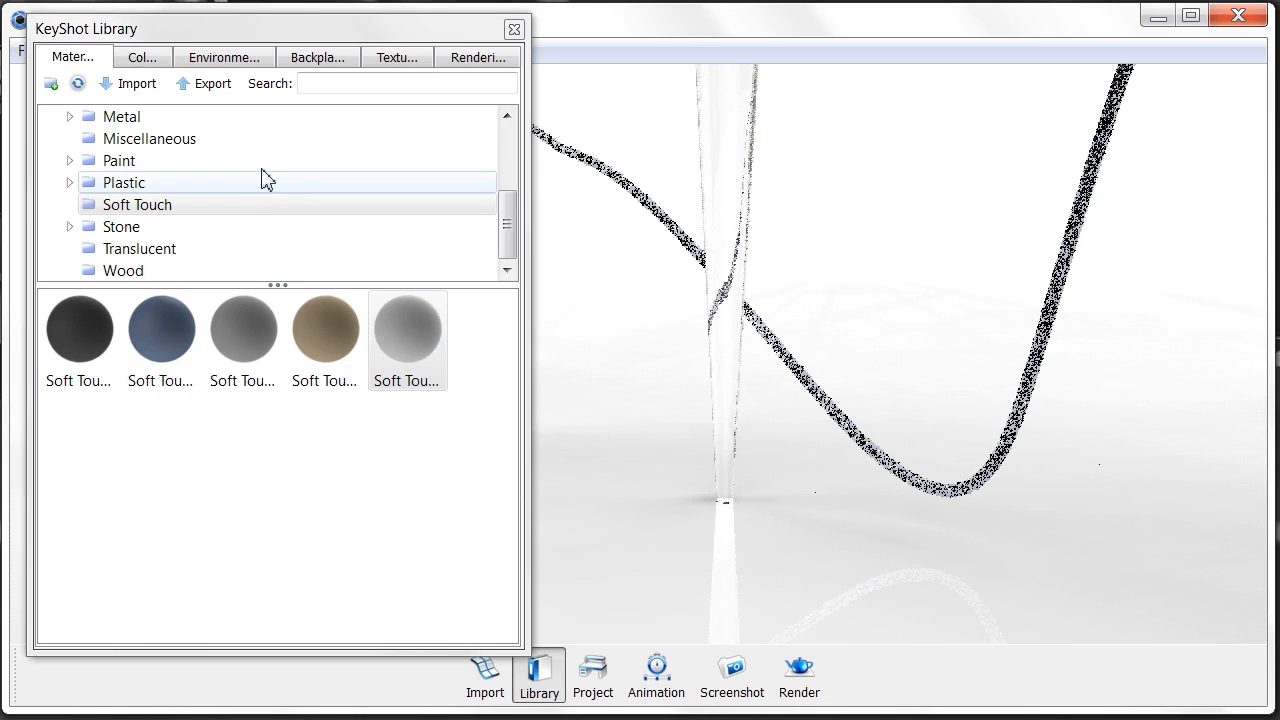
left_click(263, 142)
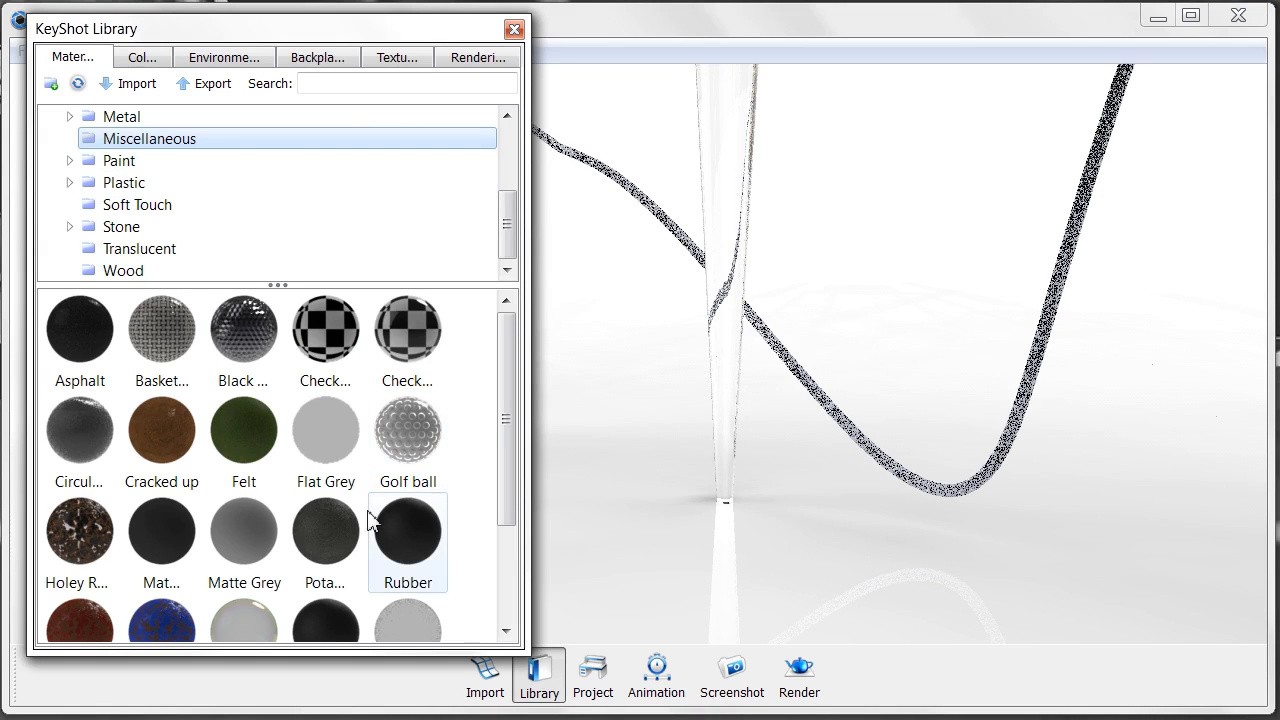
left_click_drag(327, 545, 968, 492)
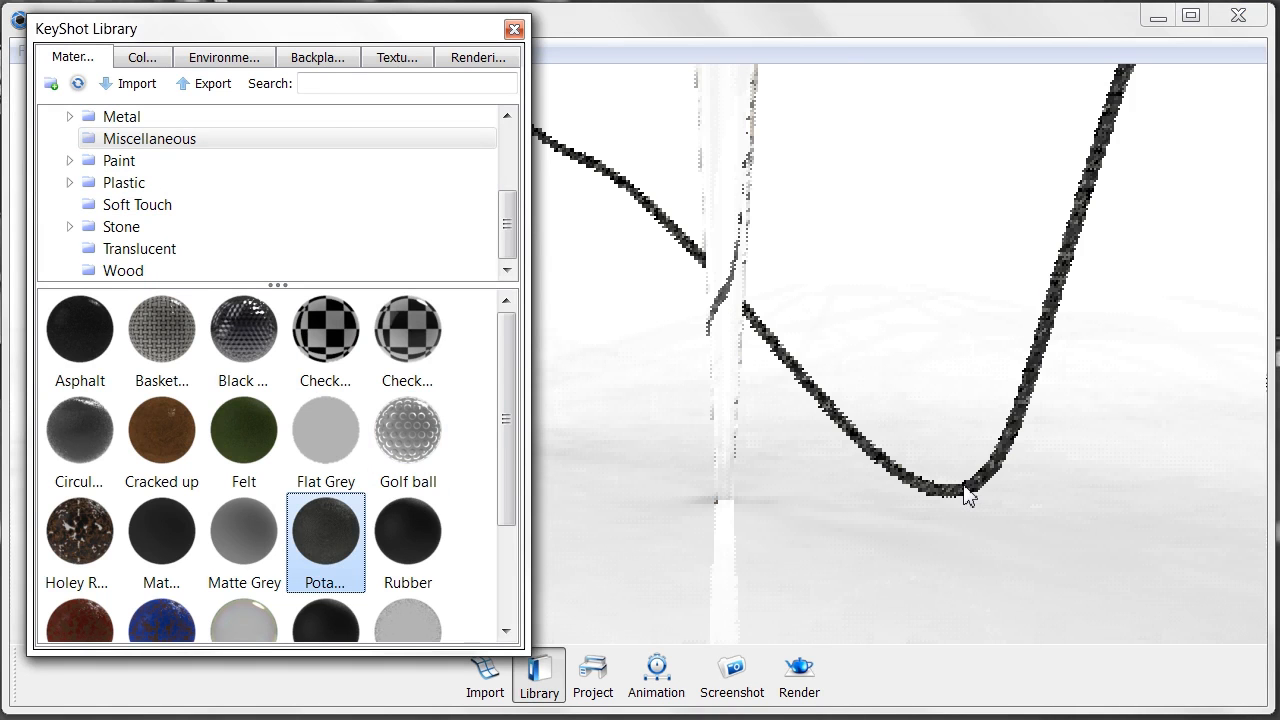
- Set the cable material's Blend with Color to bright yellow
left_click(514, 29)
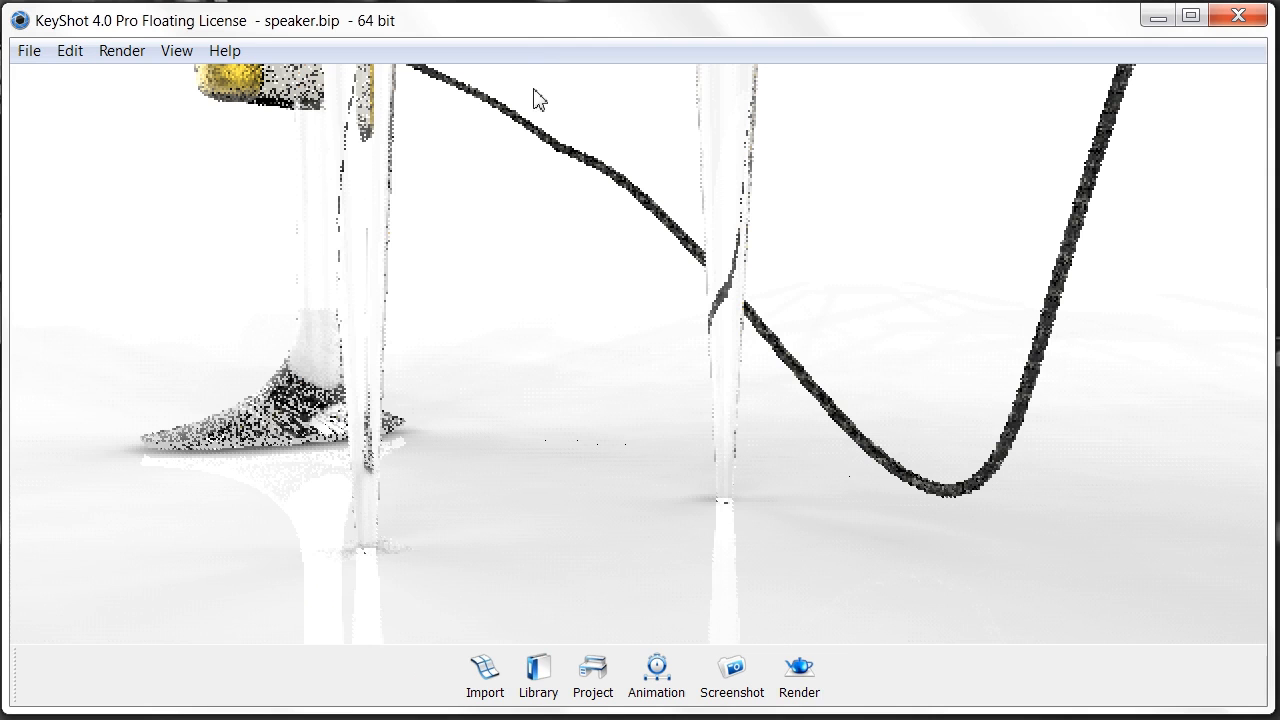
double_click(1010, 435)
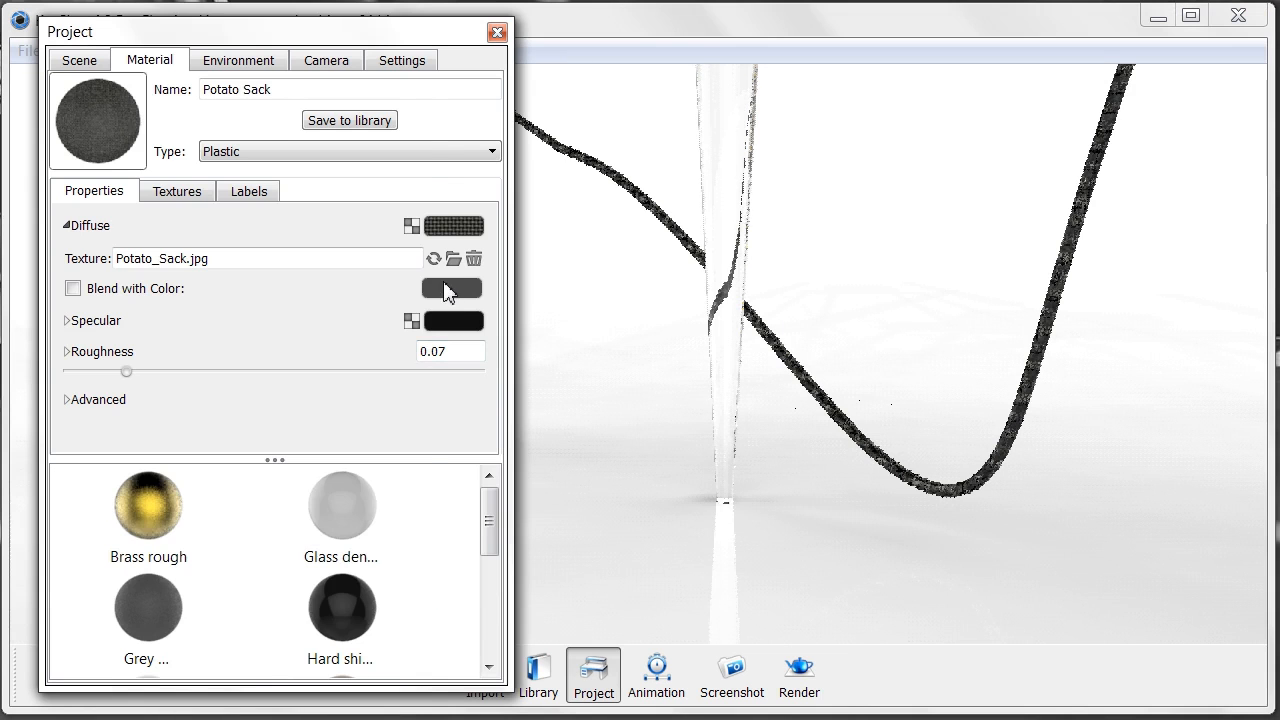
left_click(447, 290)
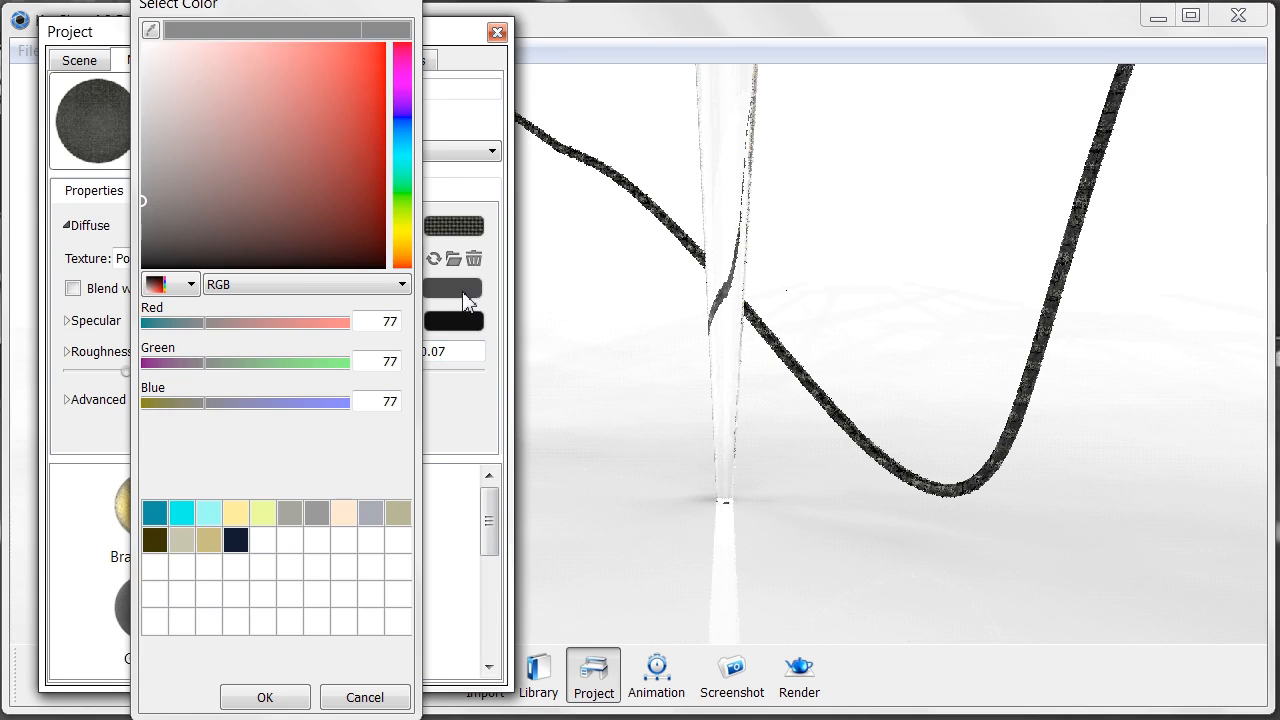
left_click(401, 238)
left_click(370, 85)
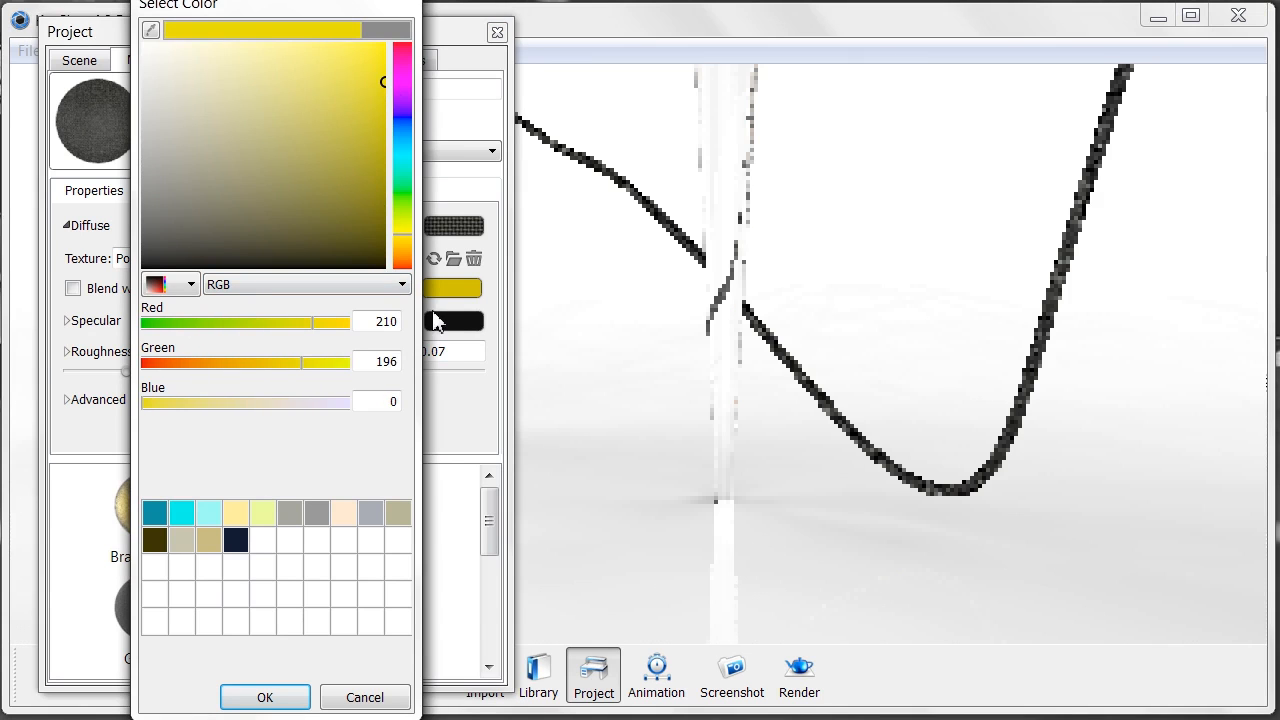
left_click(265, 697)
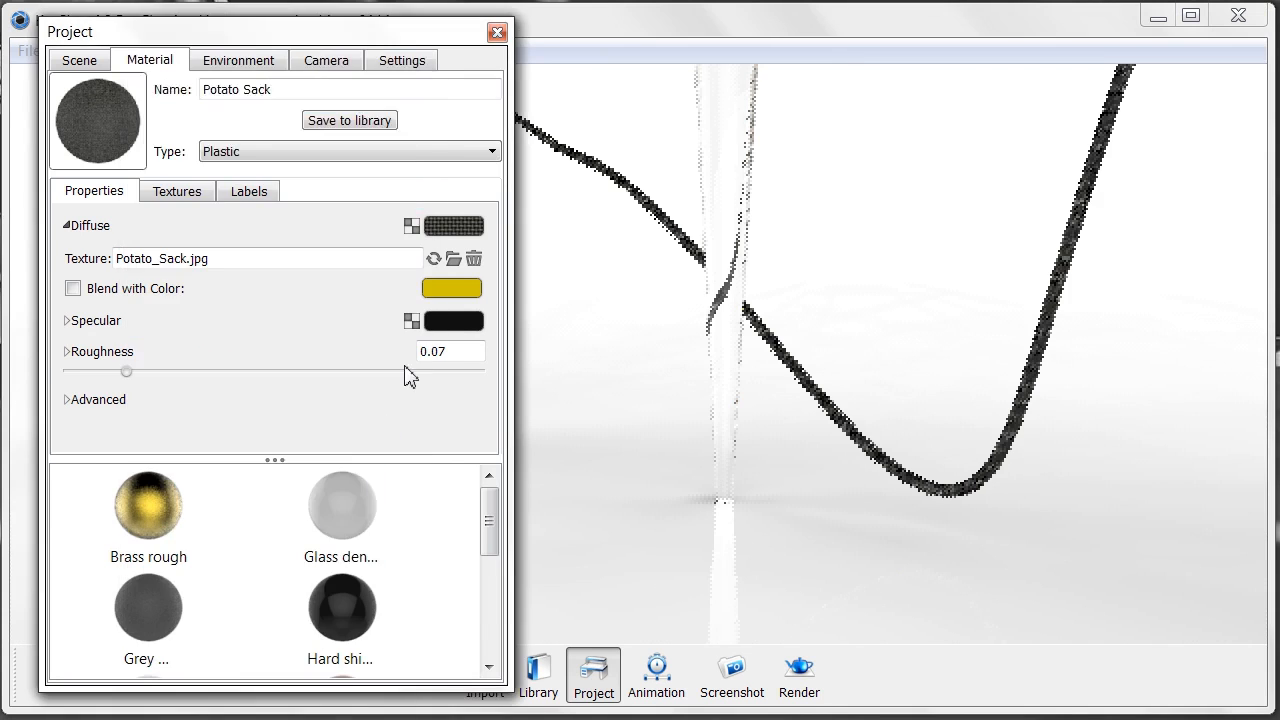
- Set the cable material's specular colour to orange, RGB 148, 86, 0
left_click(455, 322)
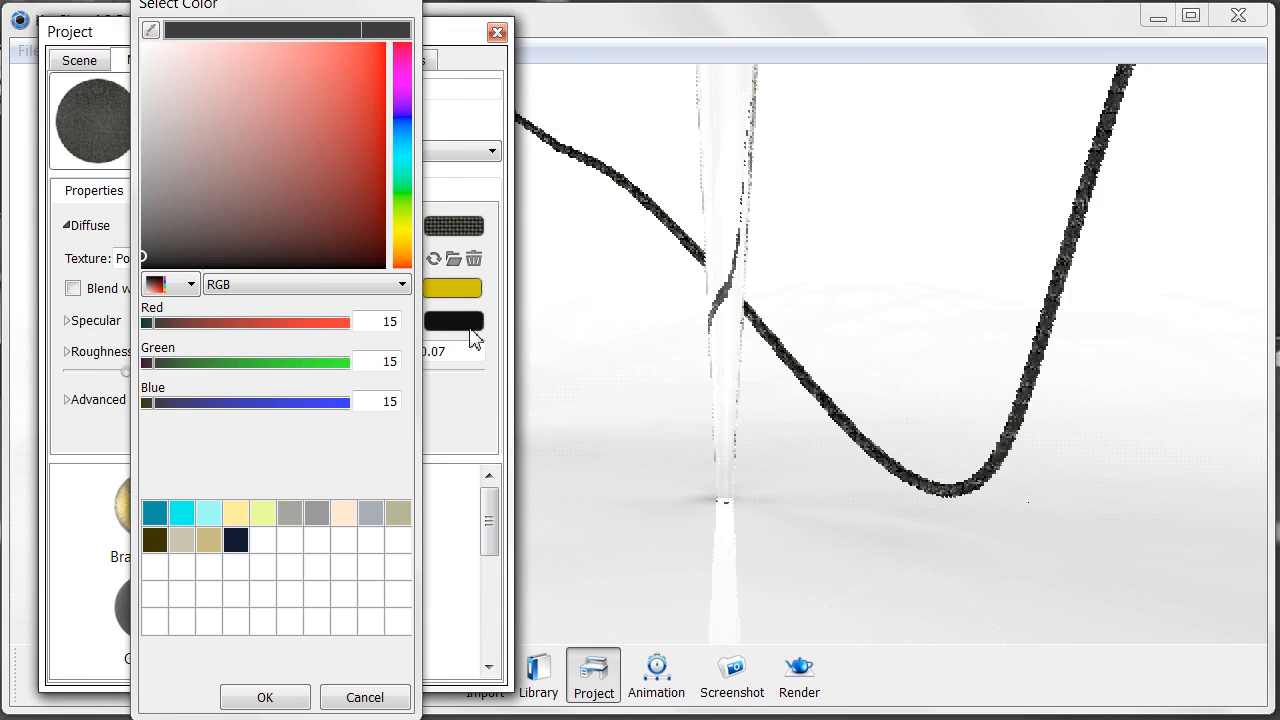
left_click(403, 236)
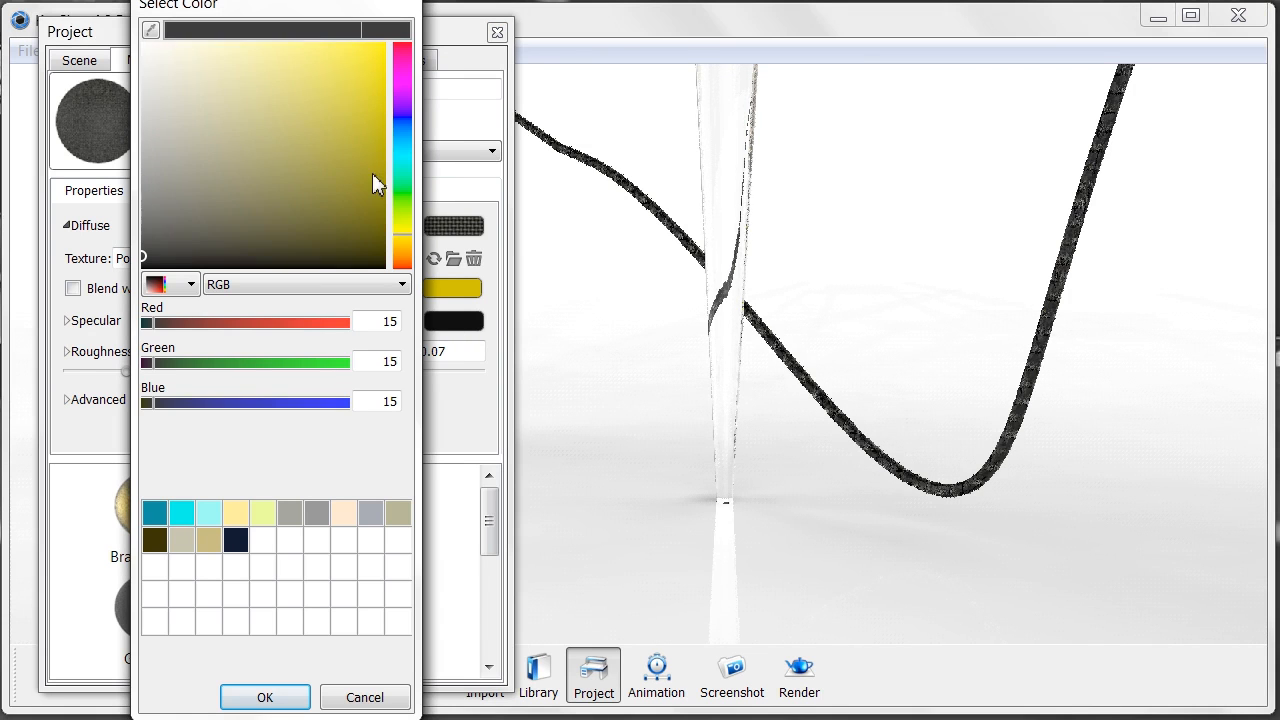
left_click_drag(371, 143, 387, 137)
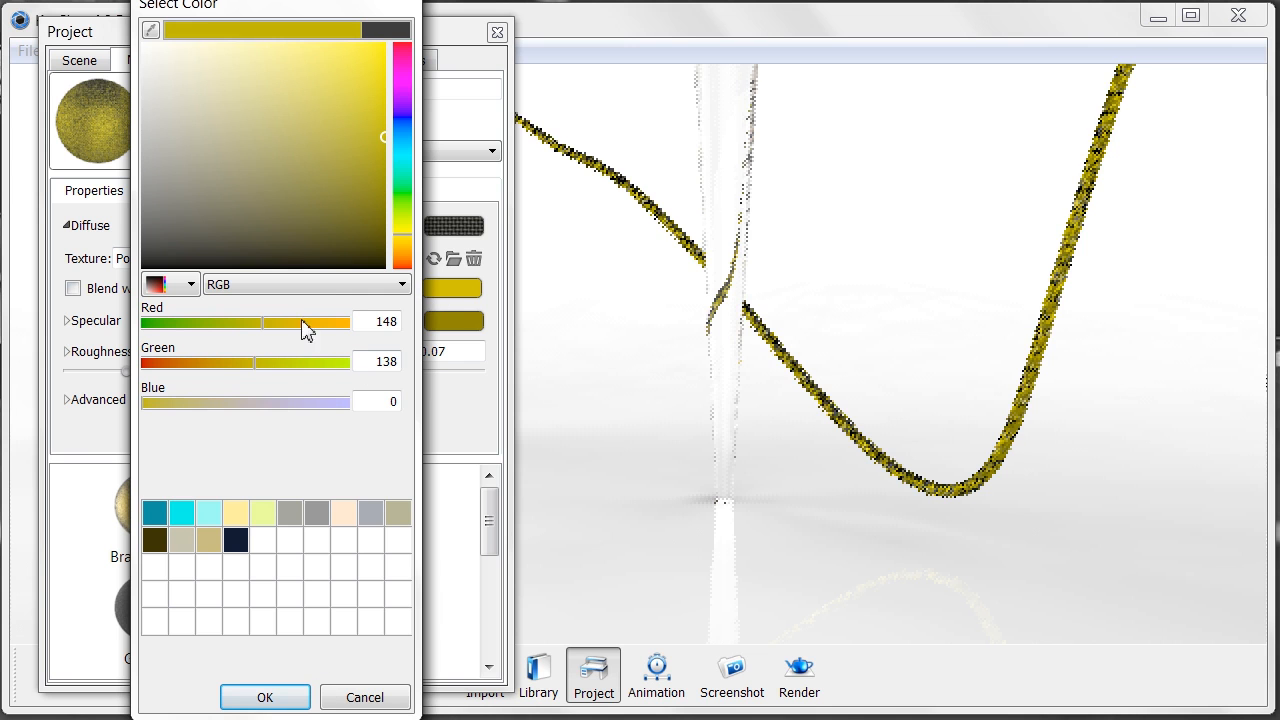
left_click(405, 241)
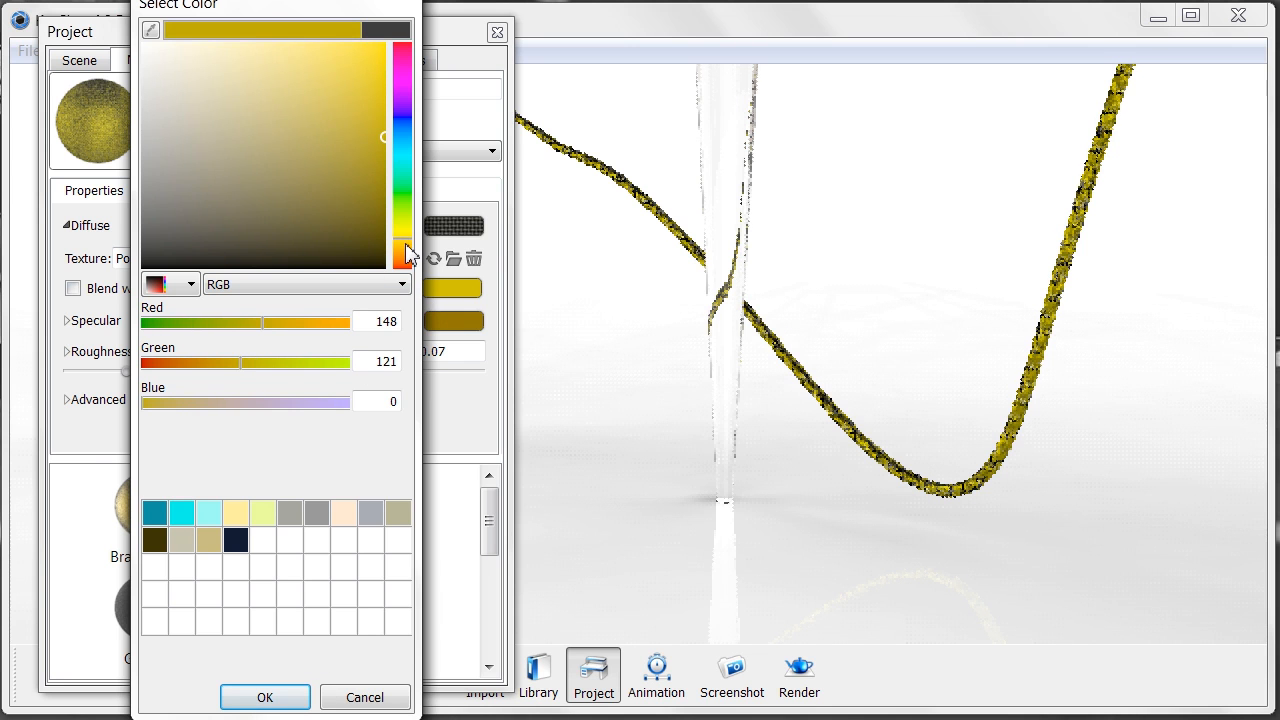
left_click(406, 258)
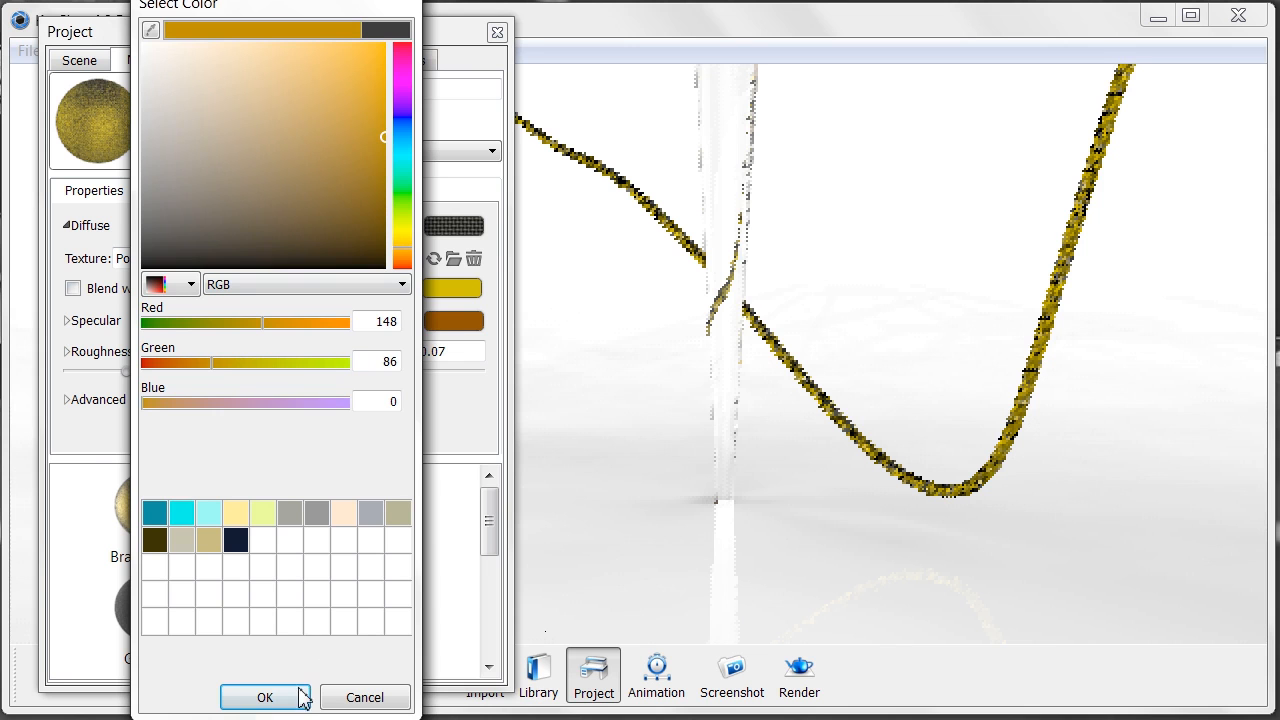
key("Return")
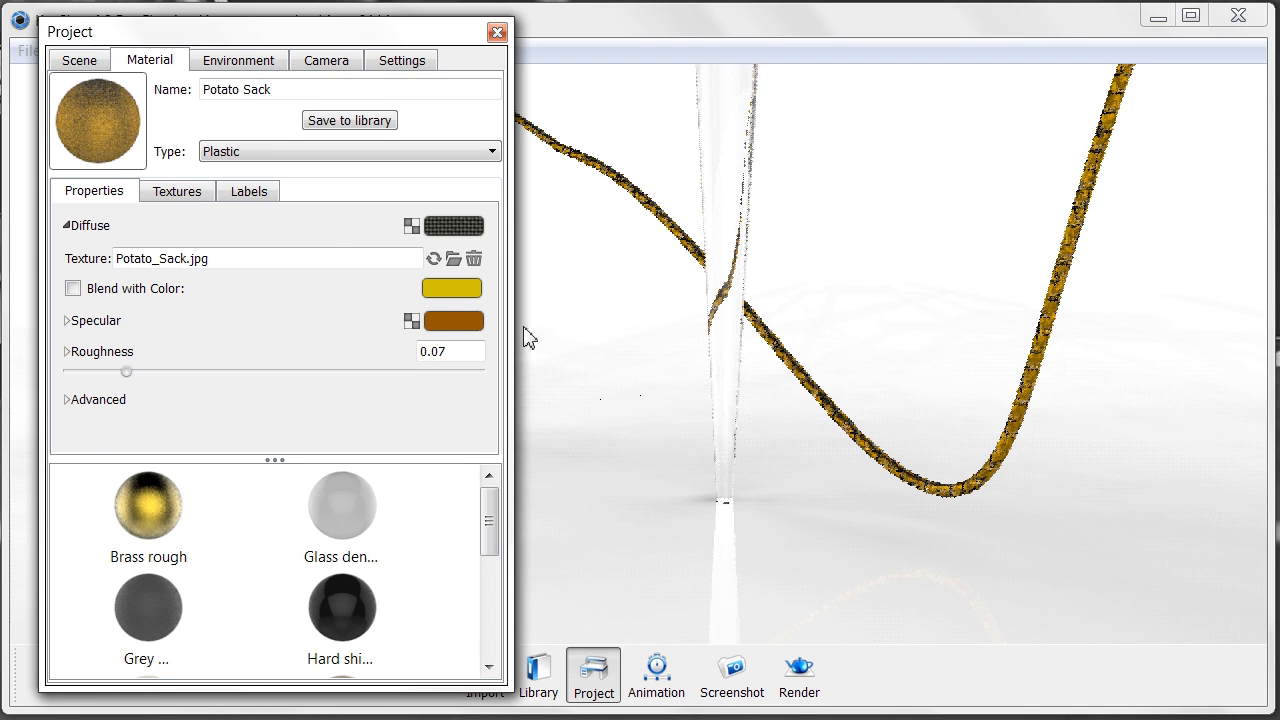
- Scale the Potato_Sack.jpg colour texture down to 0.41 and close the Project window
left_click(180, 192)
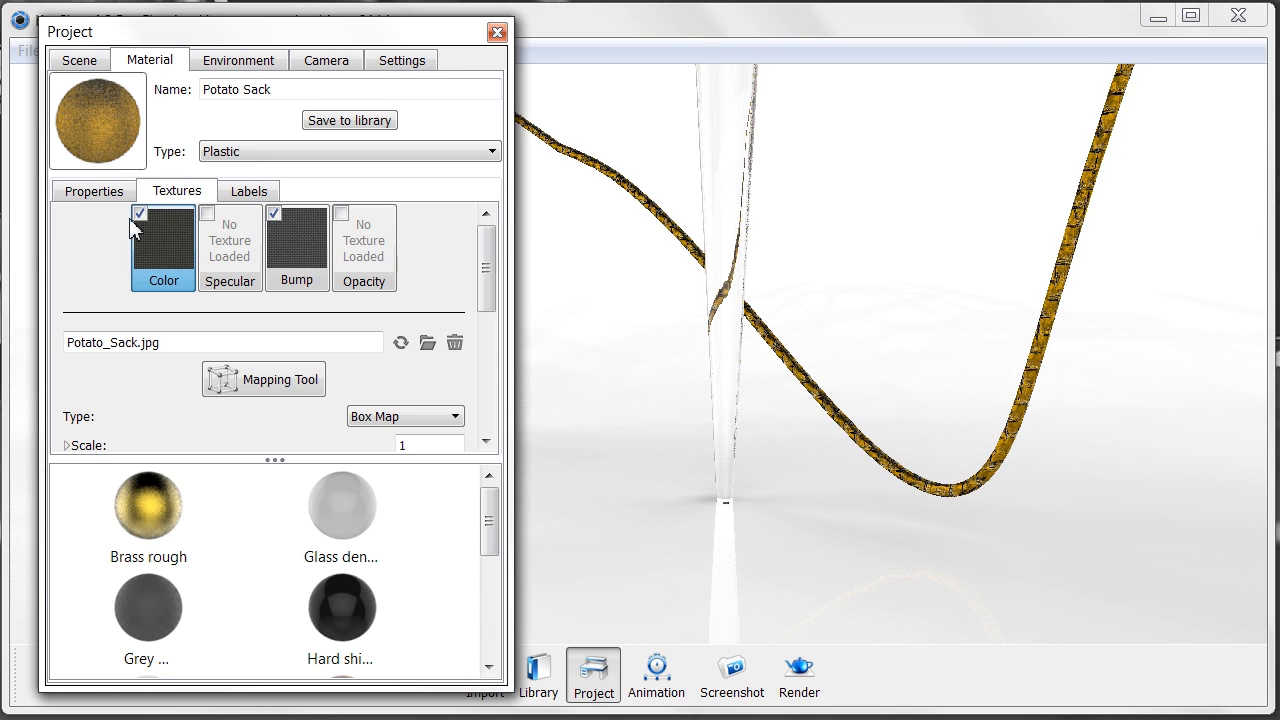
scroll(156, 366, "down", 1)
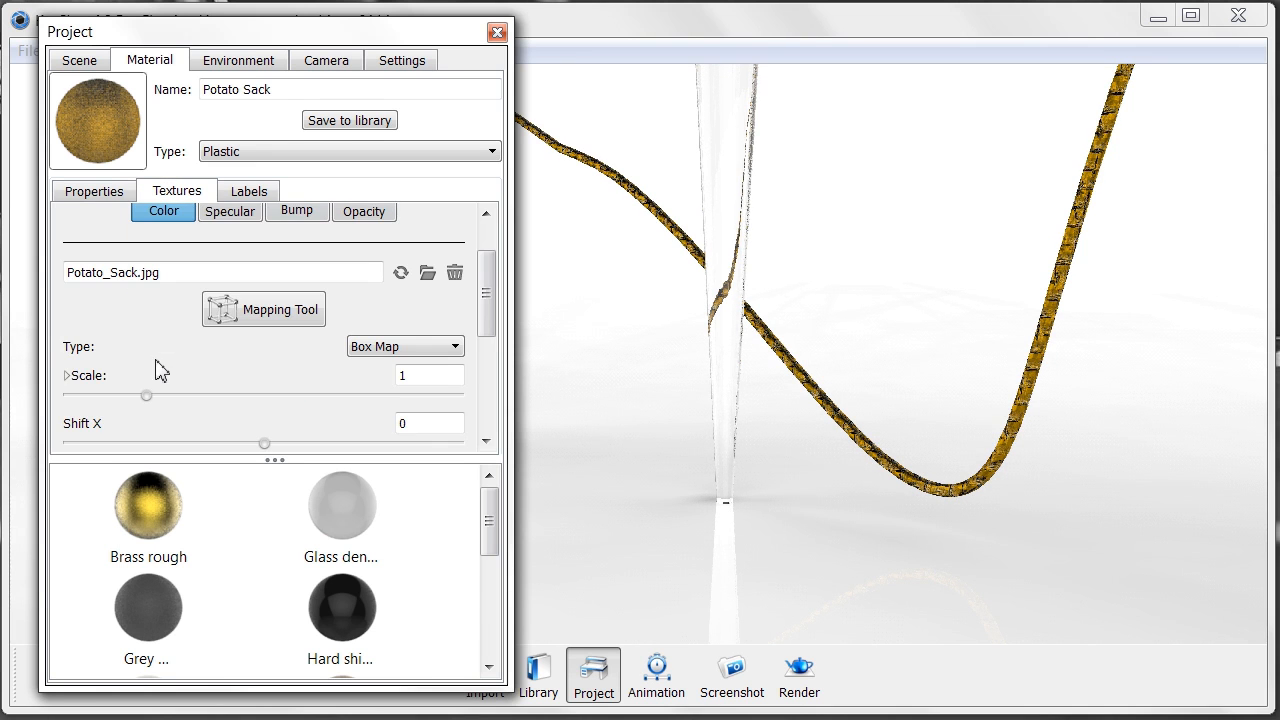
left_click_drag(146, 396, 96, 421)
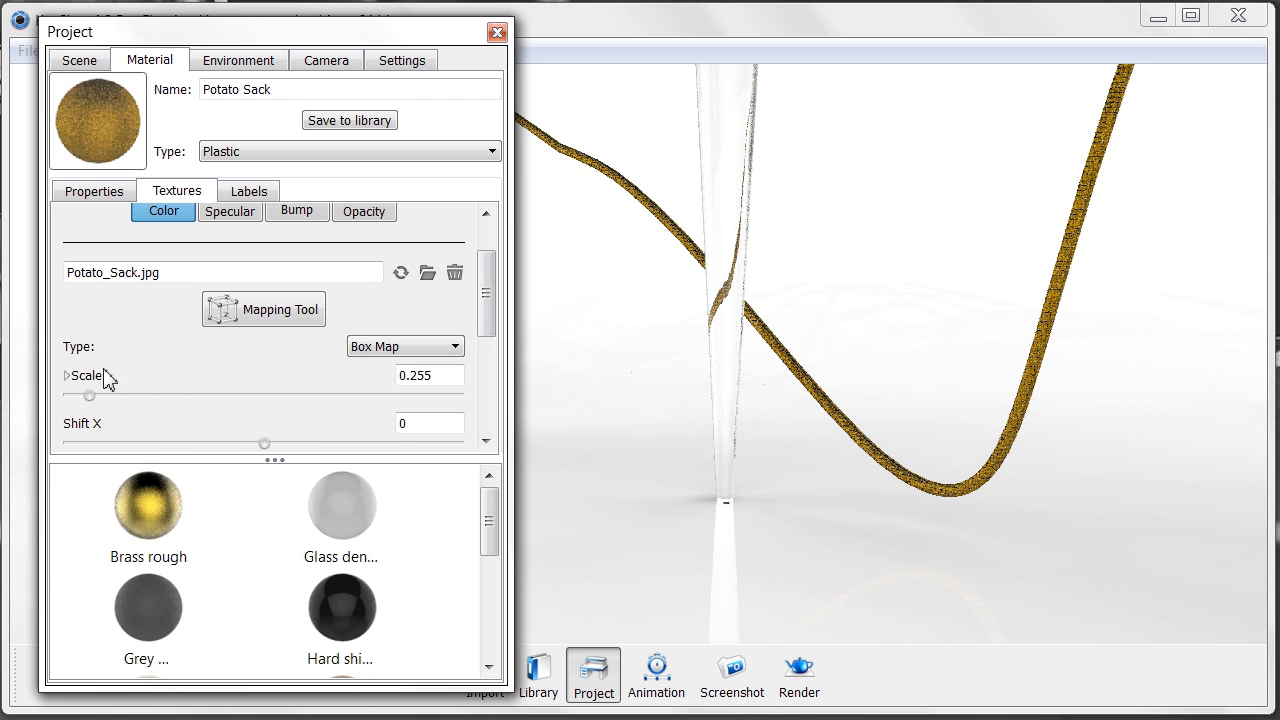
left_click_drag(89, 397, 99, 397)
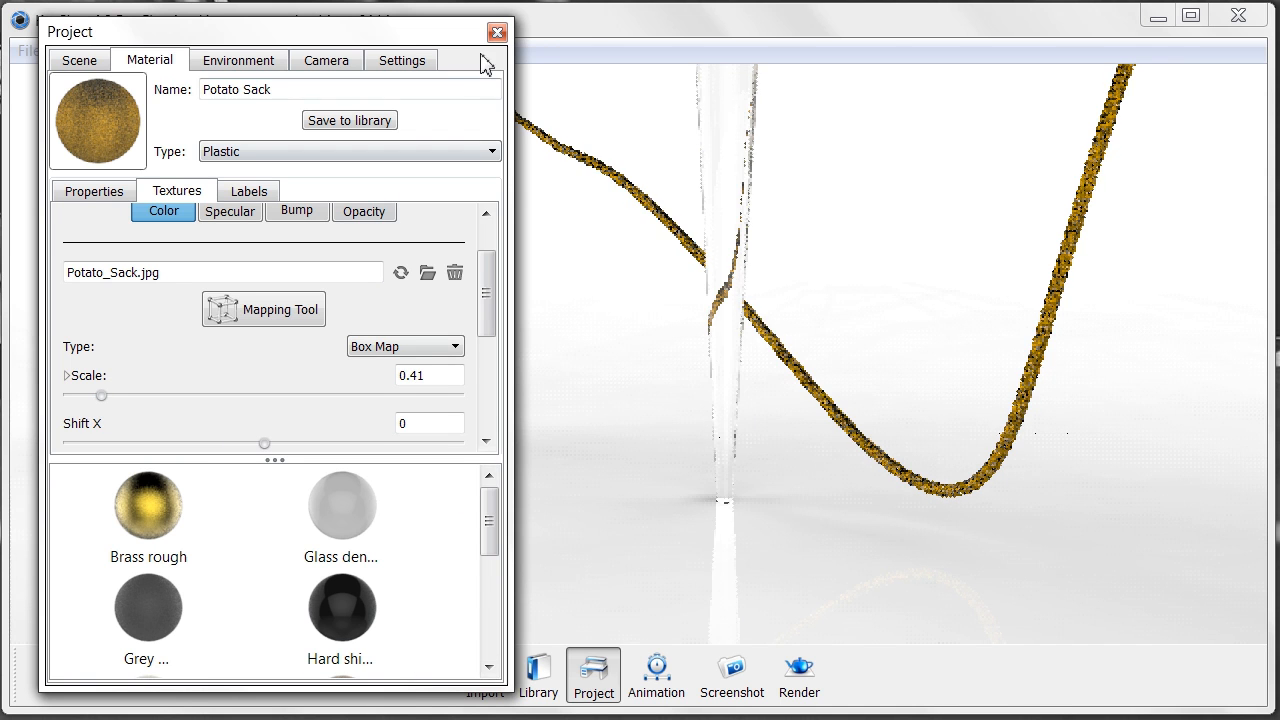
left_click(497, 34)
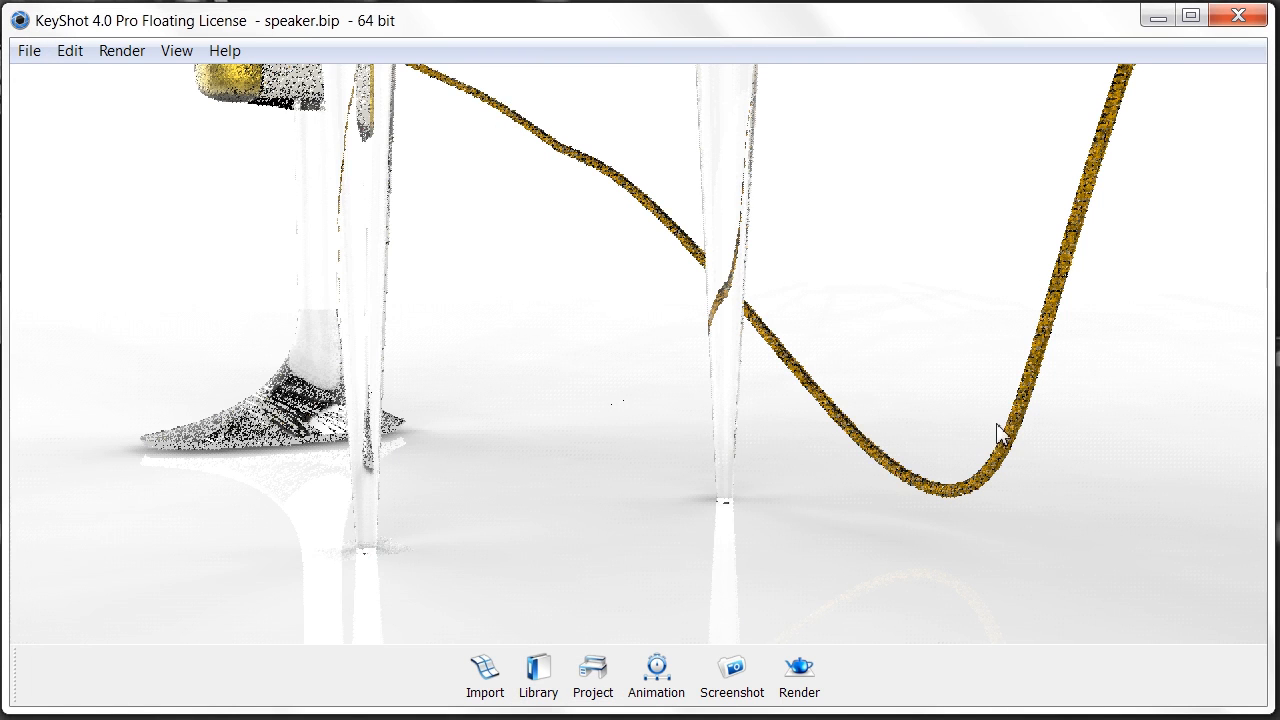
- Unlink the second cable's material and apply the same gold-brown Potato Sack material to it
scroll(990, 428, "down", 3)
scroll(995, 400, "down", 2)
middle_click_drag(1005, 395, 831, 407)
right_click(1030, 390)
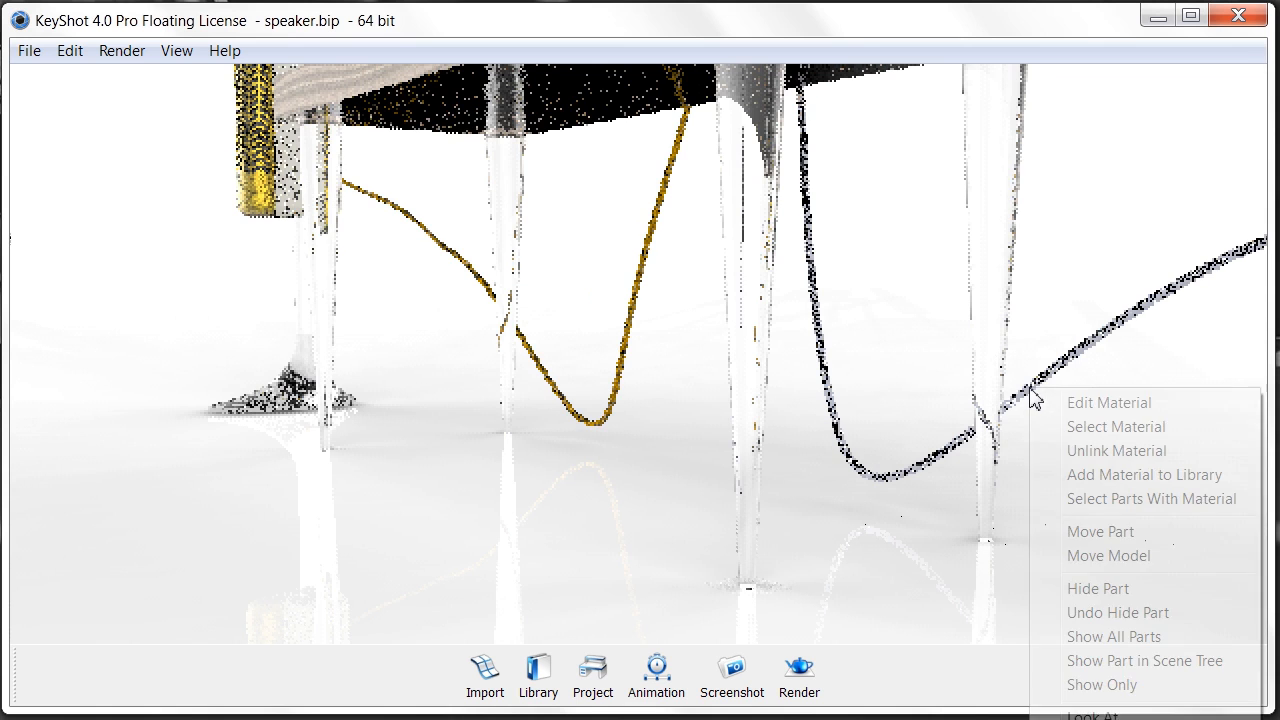
left_click(1108, 451)
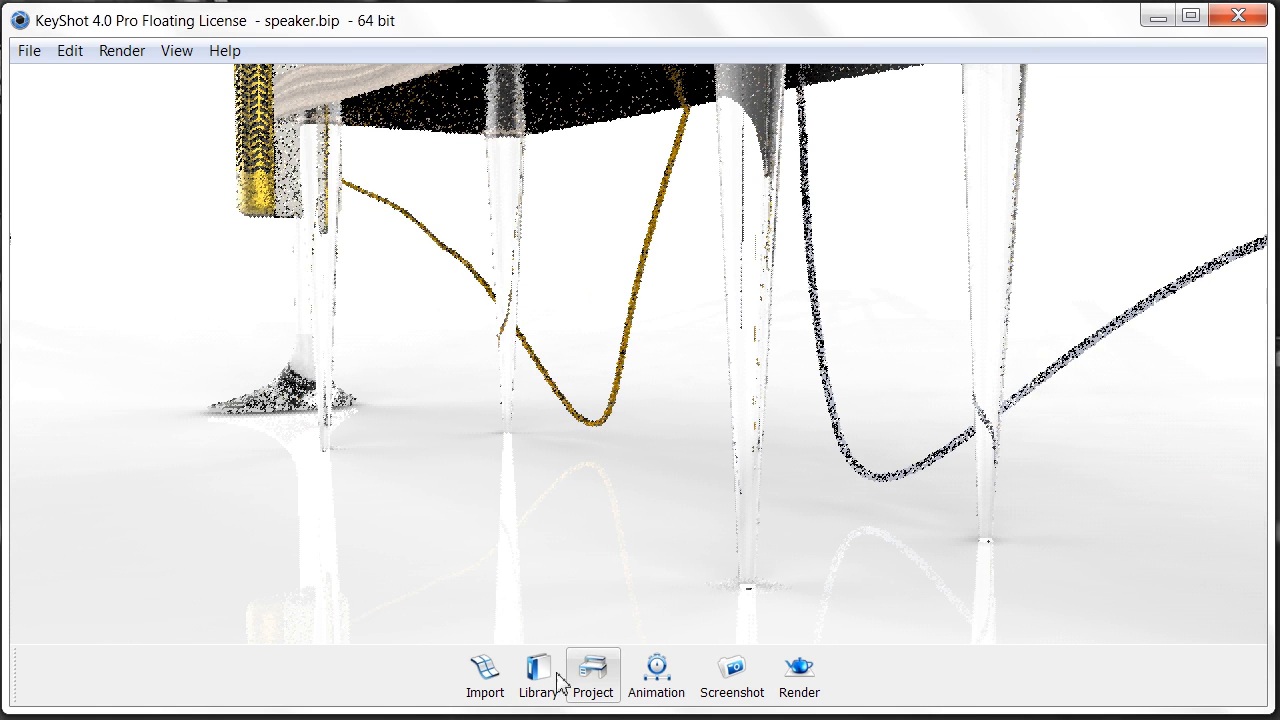
left_click(591, 680)
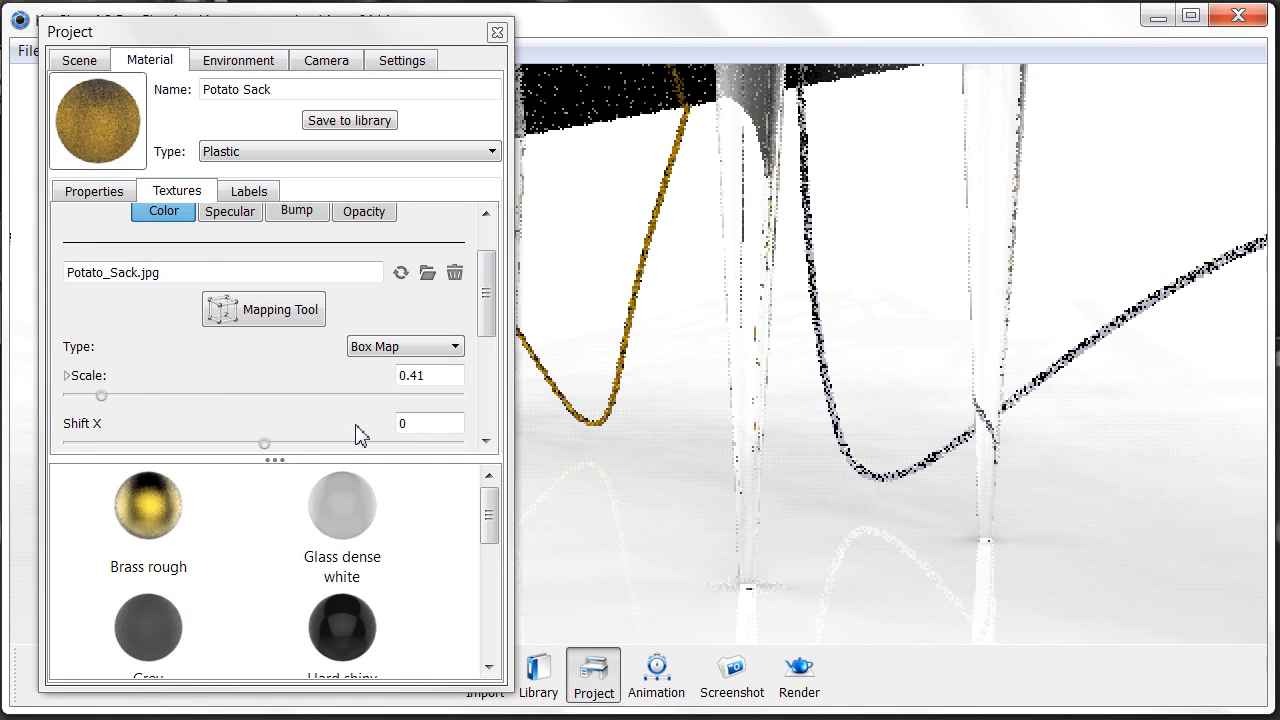
scroll(227, 547, "down", 5)
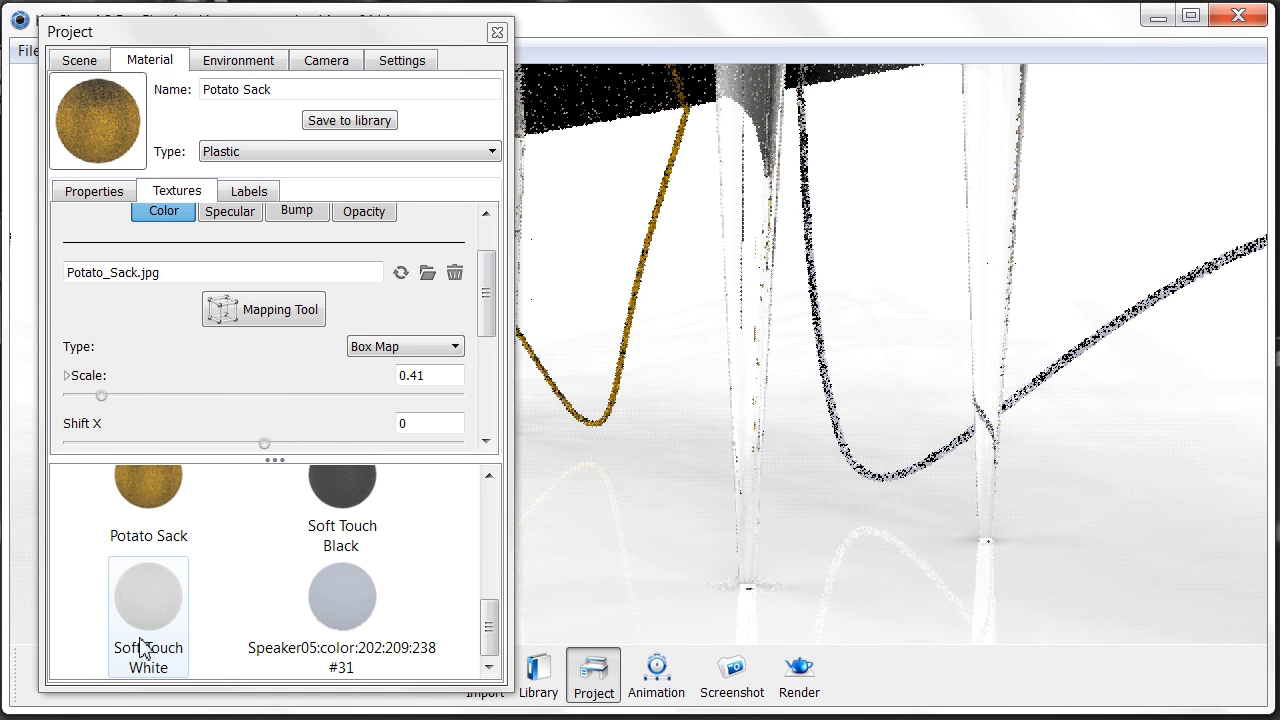
left_click(140, 520)
left_click_drag(561, 538, 866, 480)
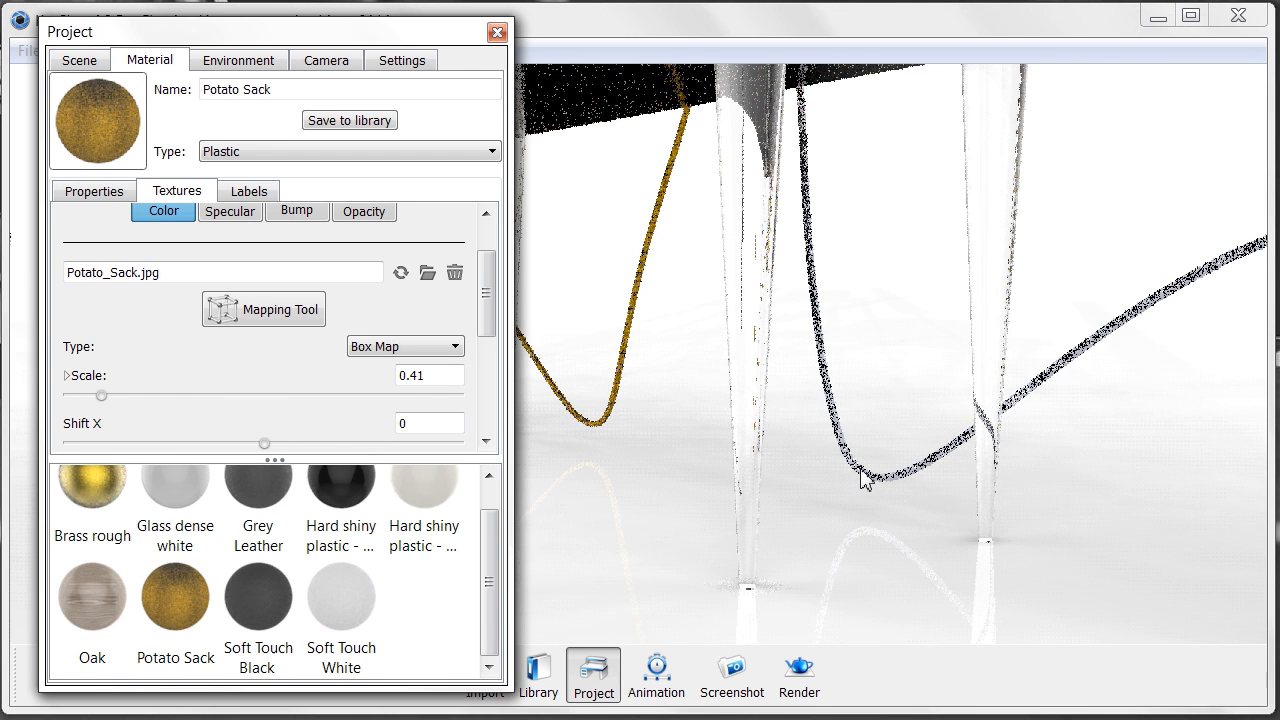
left_click(497, 32)
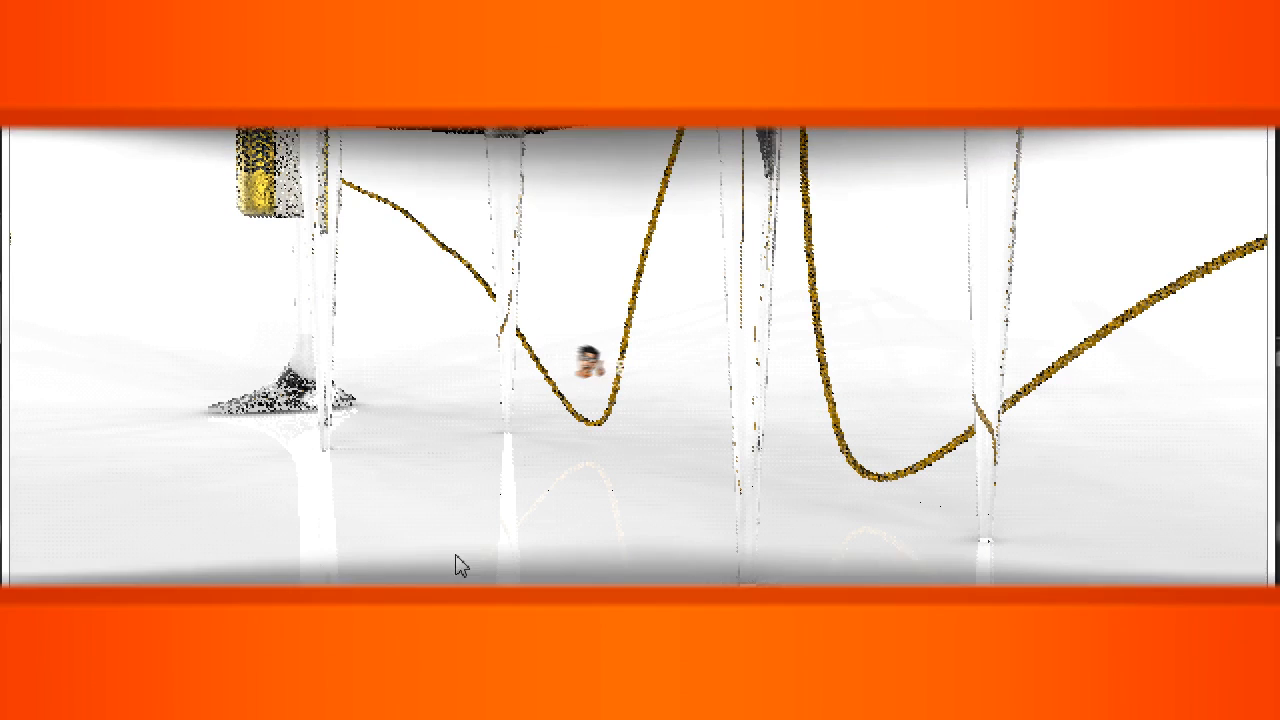